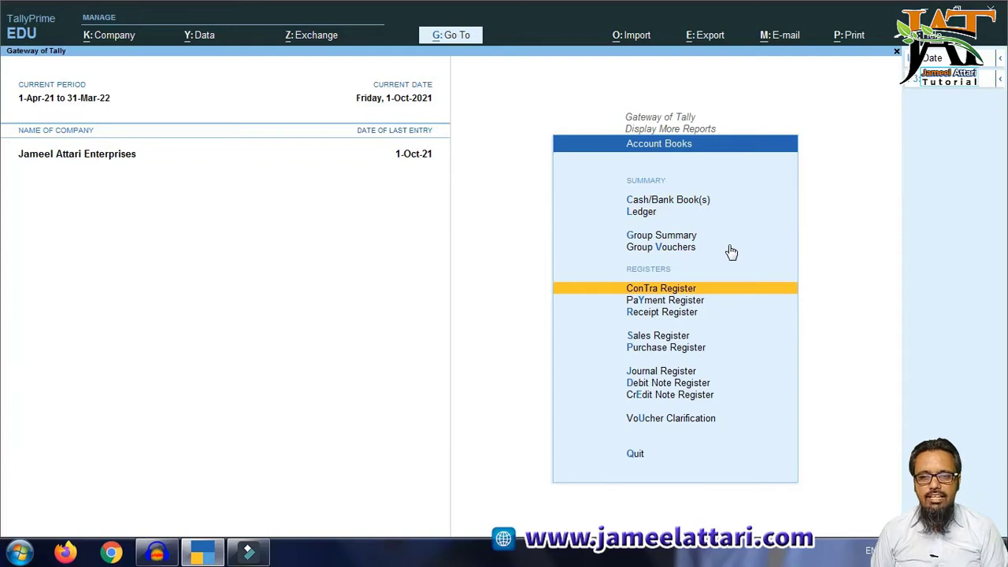
{"action": "key", "text": "Down"}
{"action": "key", "text": "Down"}
{"action": "key", "text": "Down"}
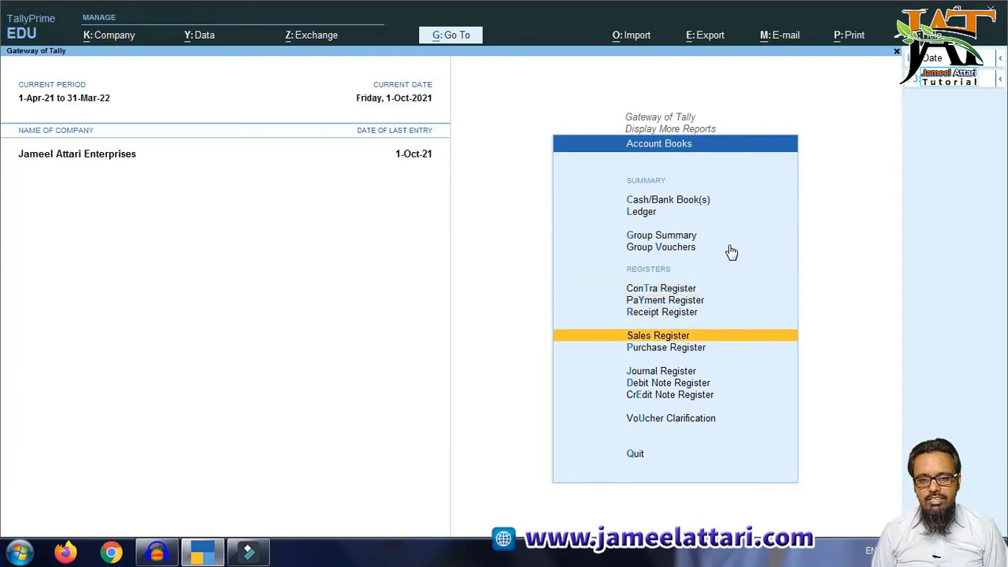
{"action": "key", "text": "Down"}
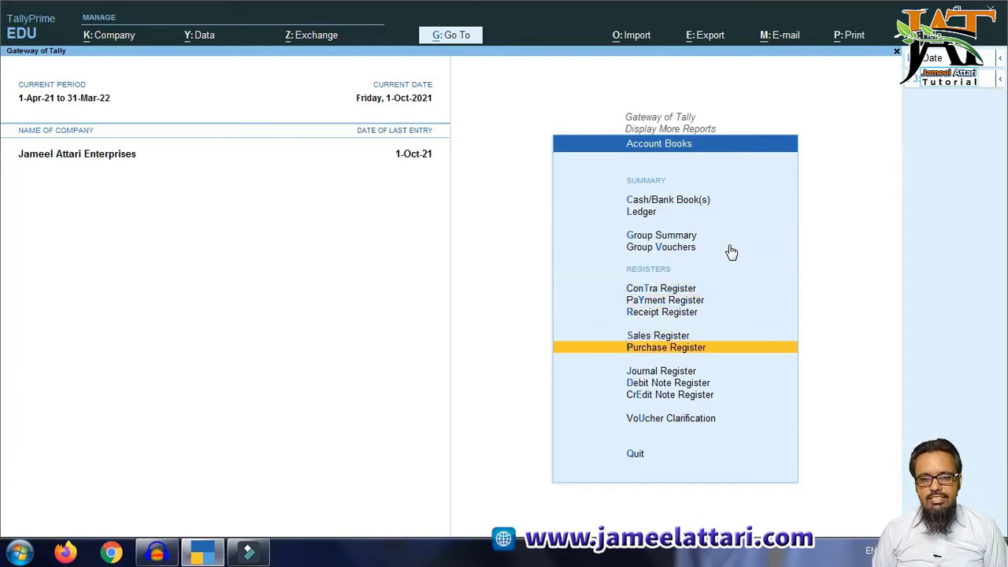
{"action": "key", "text": "Down"}
{"action": "key", "text": "Down"}
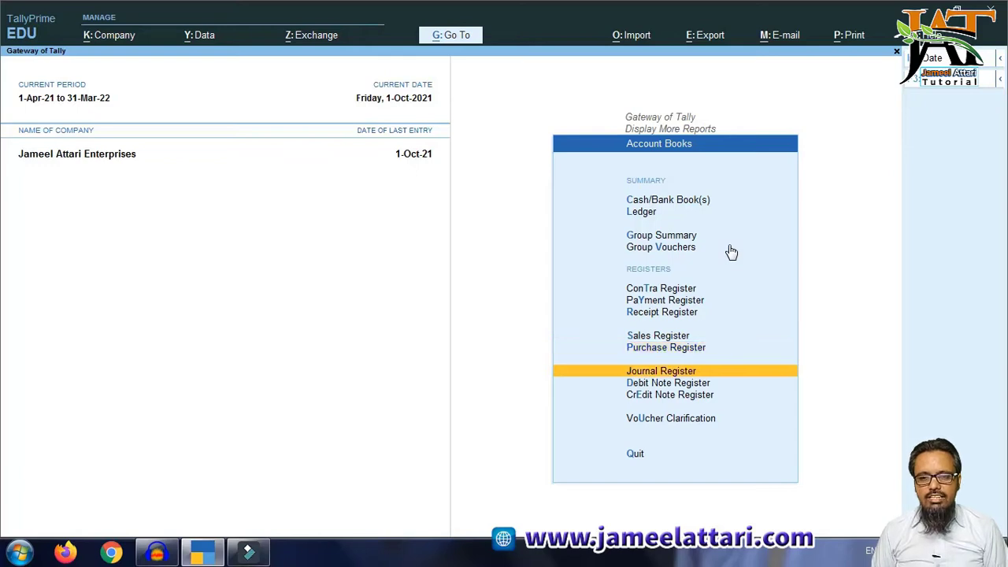
{"action": "key", "text": "Down"}
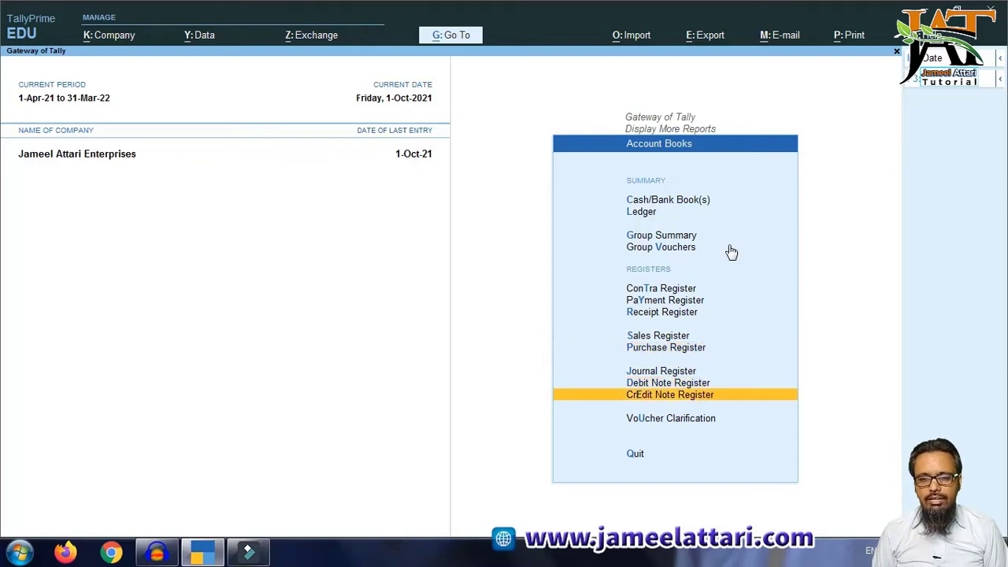
{"action": "key", "text": "Up"}
{"action": "key", "text": "Up"}
{"action": "key", "text": "Up"}
{"action": "key", "text": "Up"}
{"action": "key", "text": "Up"}
{"action": "key", "text": "Up"}
{"action": "key", "text": "Up"}
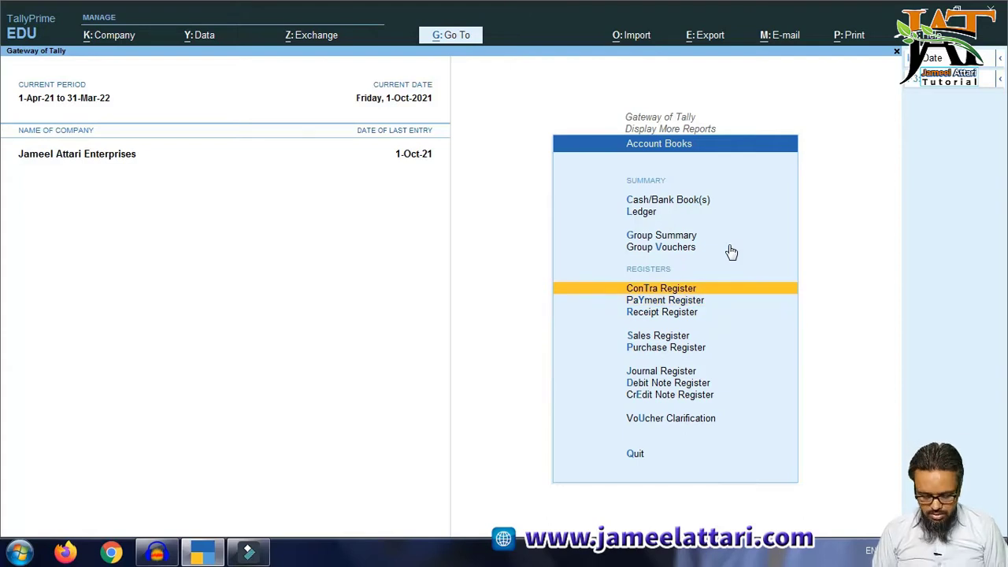
Open the Contra Register and set its period from 1-4-2021 to 31-03-2022.
{"action": "key", "text": "Return"}
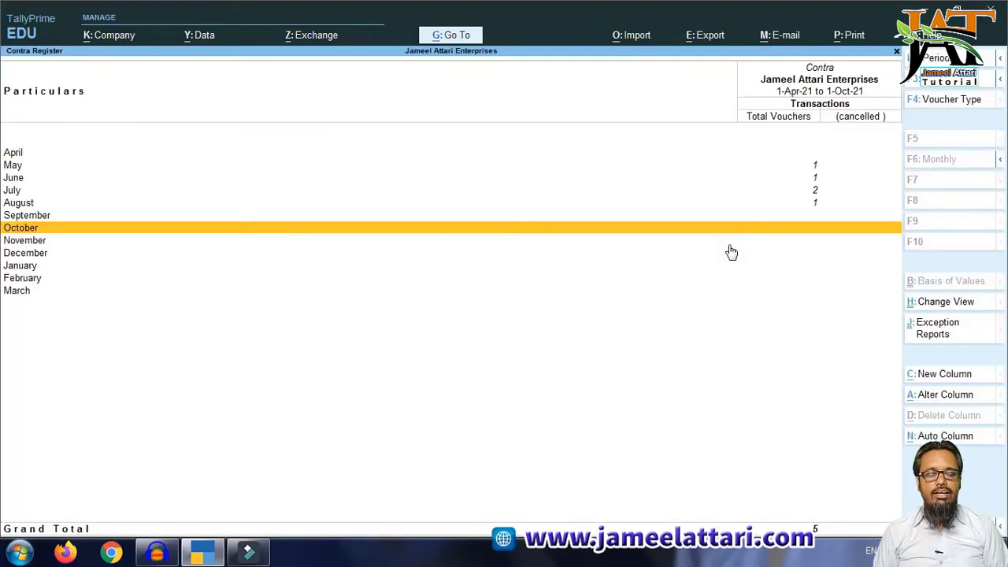
{"action": "key", "text": "F2"}
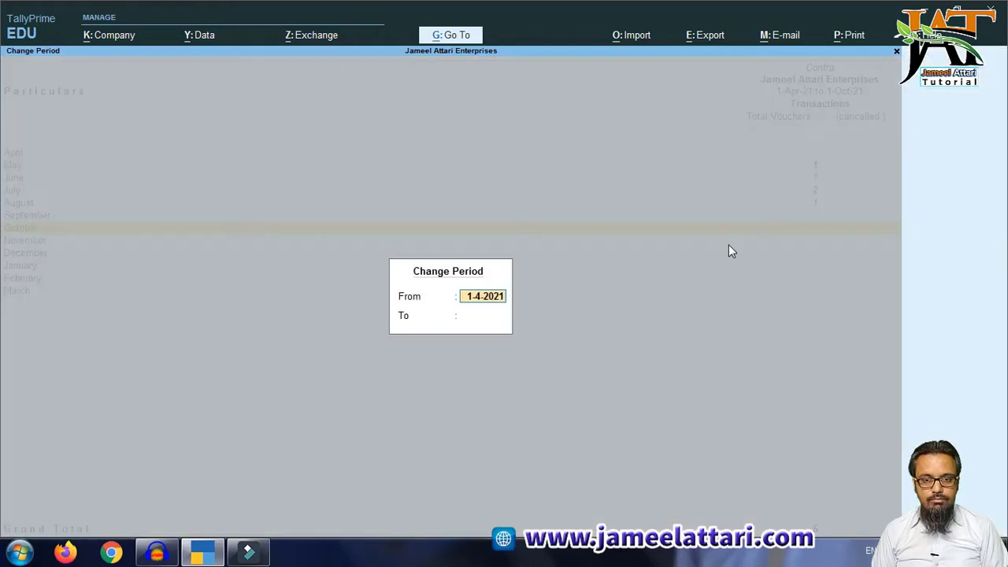
{"action": "key", "text": "Return"}
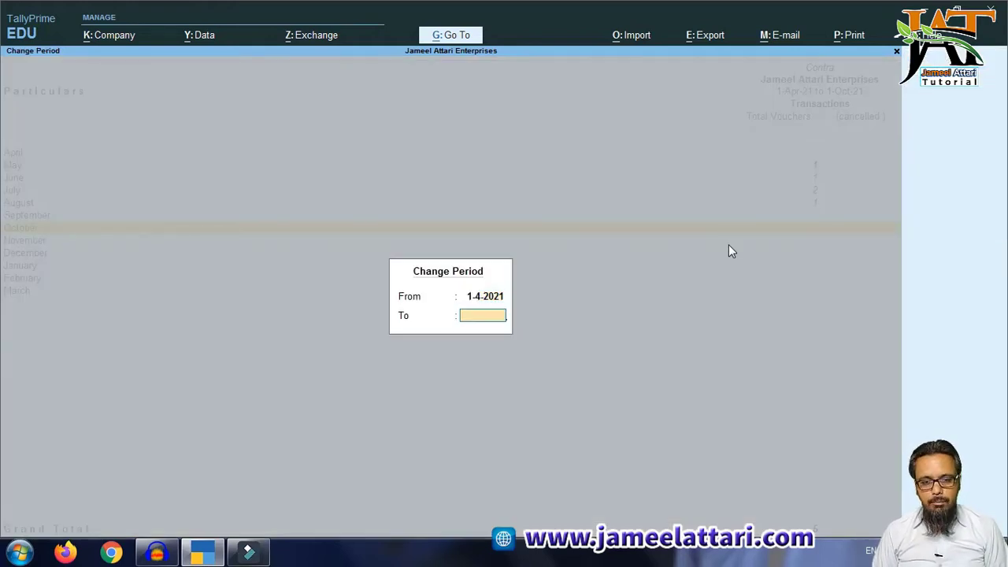
{"action": "type", "text": "31-"}
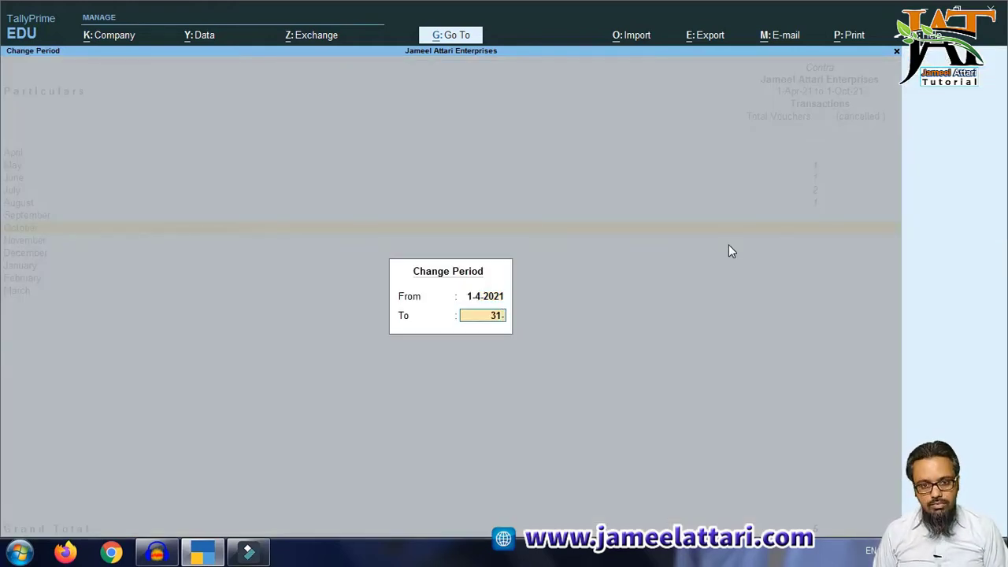
{"action": "type", "text": "03"}
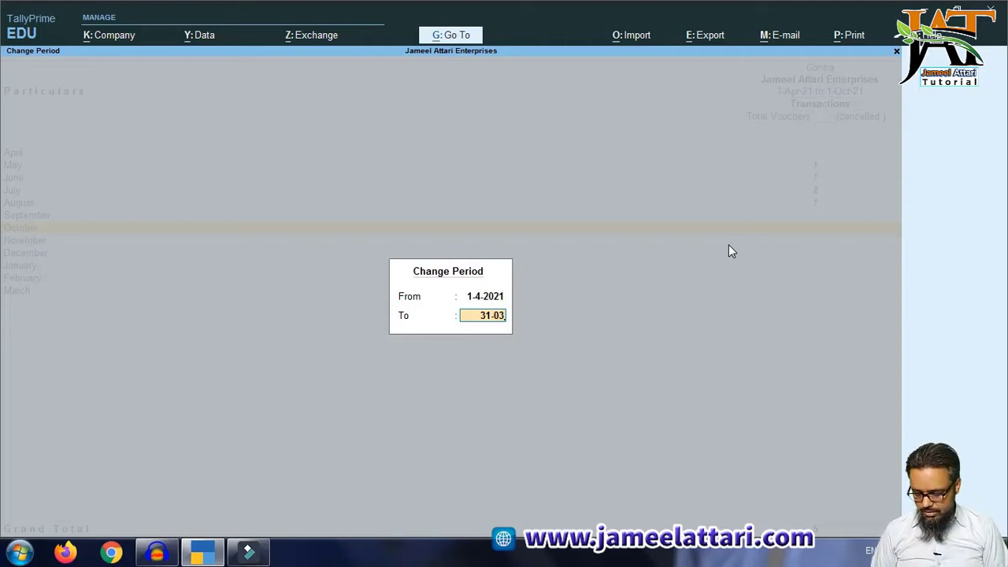
{"action": "type", "text": "-2022"}
{"action": "key", "text": "Return"}
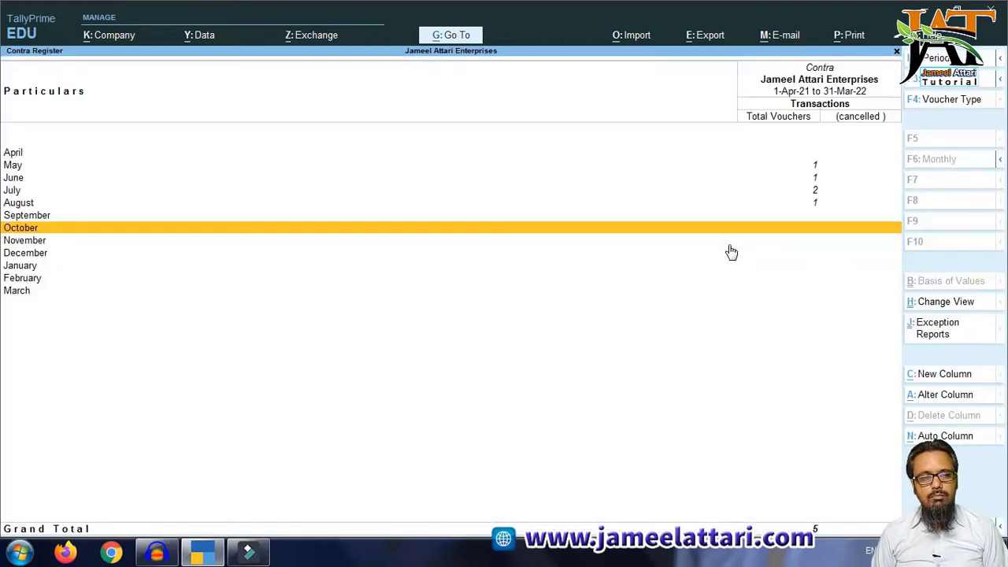
Examine the monthly voucher counts in the Contra Register across the financial year.
{"action": "key", "text": "Up"}
{"action": "key", "text": "Up"}
{"action": "key", "text": "Up"}
{"action": "key", "text": "Up"}
{"action": "key", "text": "Up"}
{"action": "key", "text": "Up"}
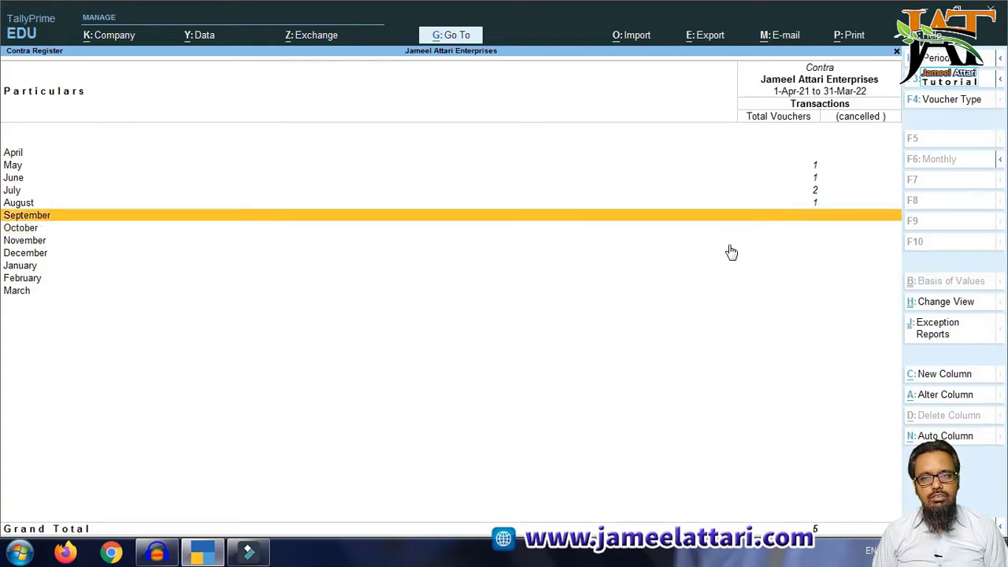
{"action": "key", "text": "Down"}
{"action": "key", "text": "Down"}
{"action": "key", "text": "Down"}
{"action": "key", "text": "Down"}
{"action": "key", "text": "Down"}
{"action": "key", "text": "Down"}
{"action": "key", "text": "Down"}
{"action": "key", "text": "Down"}
{"action": "key", "text": "Down"}
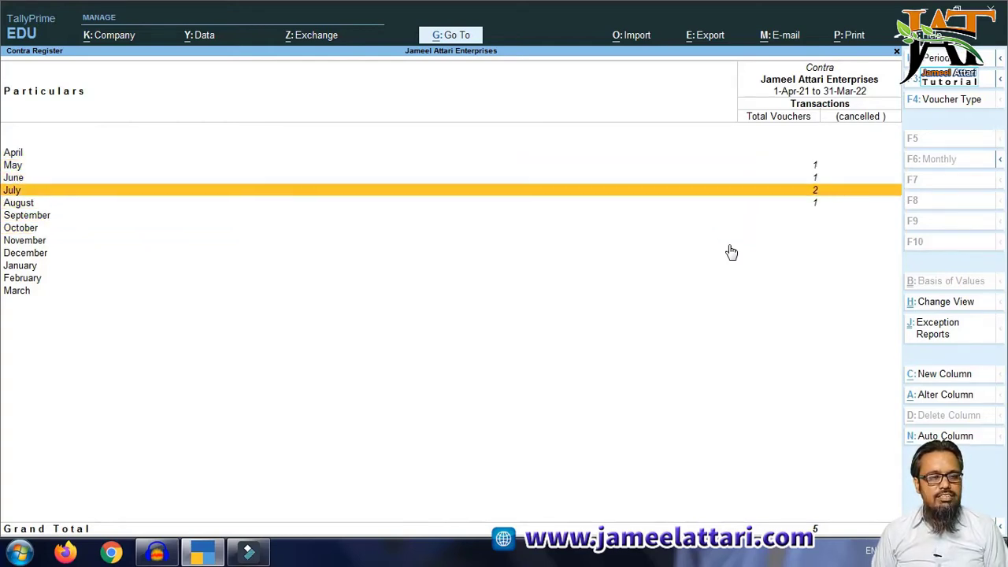
{"action": "key", "text": "Up"}
{"action": "key", "text": "Up"}
{"action": "key", "text": "Up"}
{"action": "key", "text": "Up"}
{"action": "key", "text": "Up"}
{"action": "key", "text": "Up"}
{"action": "key", "text": "Up"}
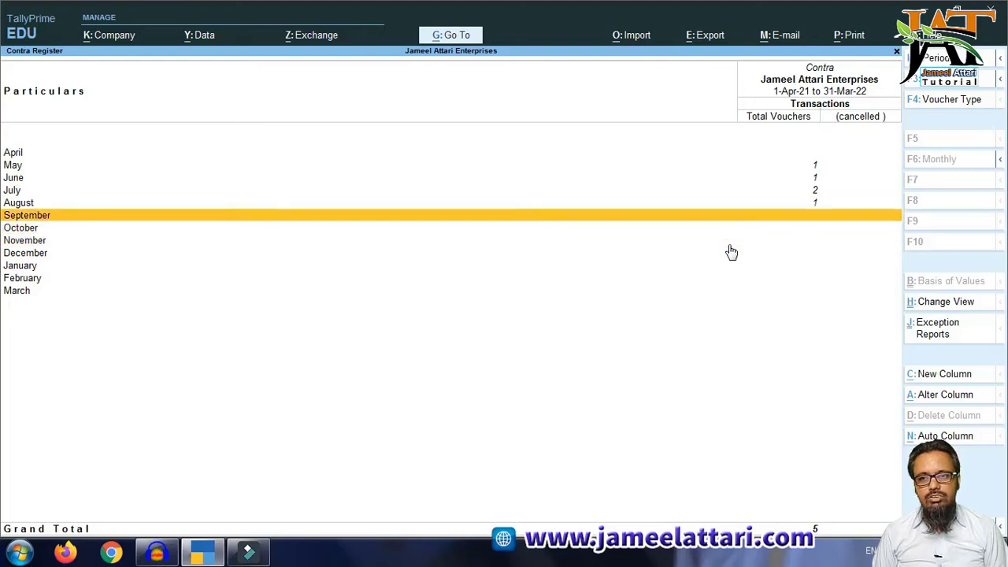
View the list of contra vouchers for May, then return to the monthly register.
{"action": "key", "text": "Up"}
{"action": "key", "text": "Down"}
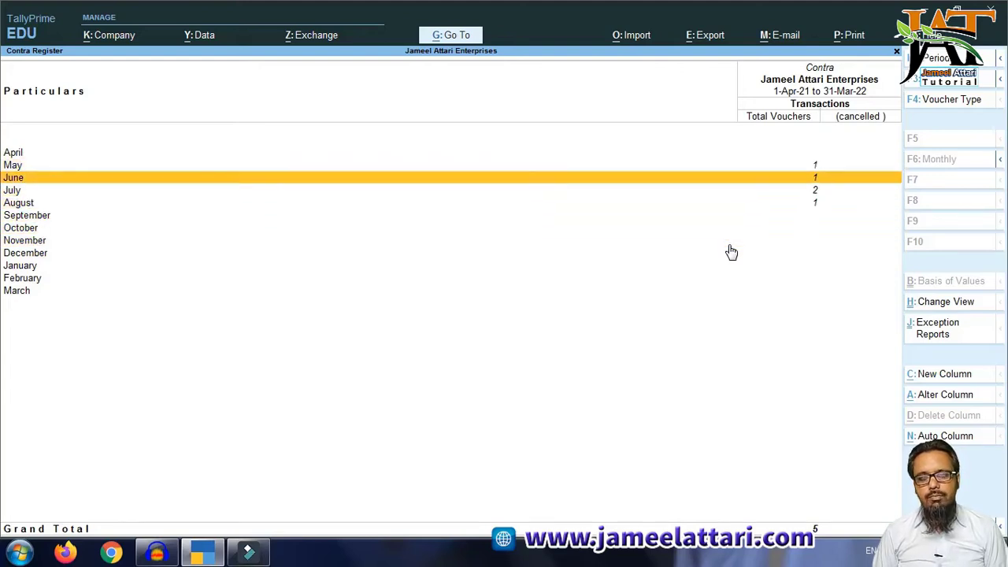
{"action": "key", "text": "Up"}
{"action": "key", "text": "Return"}
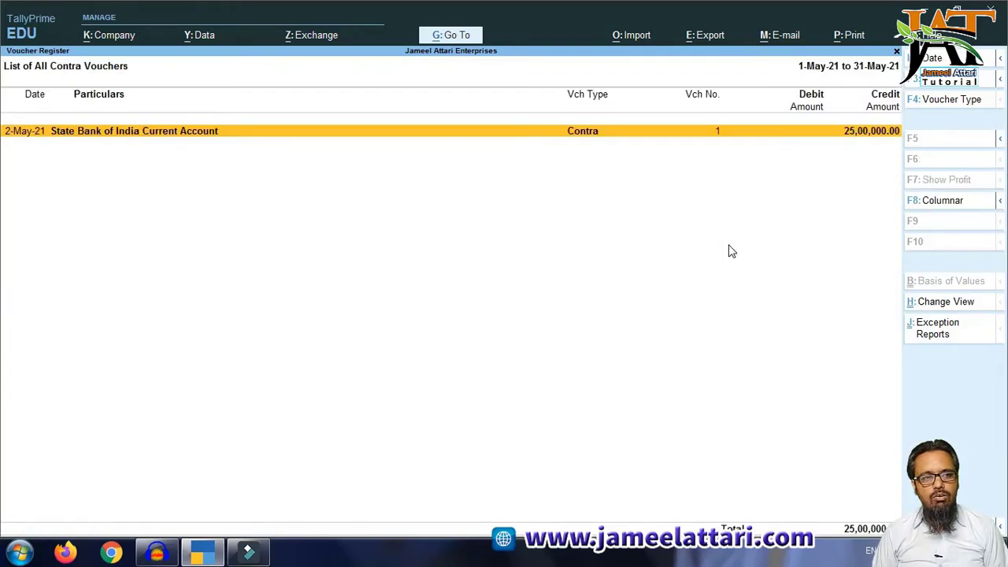
{"action": "key", "text": "Escape"}
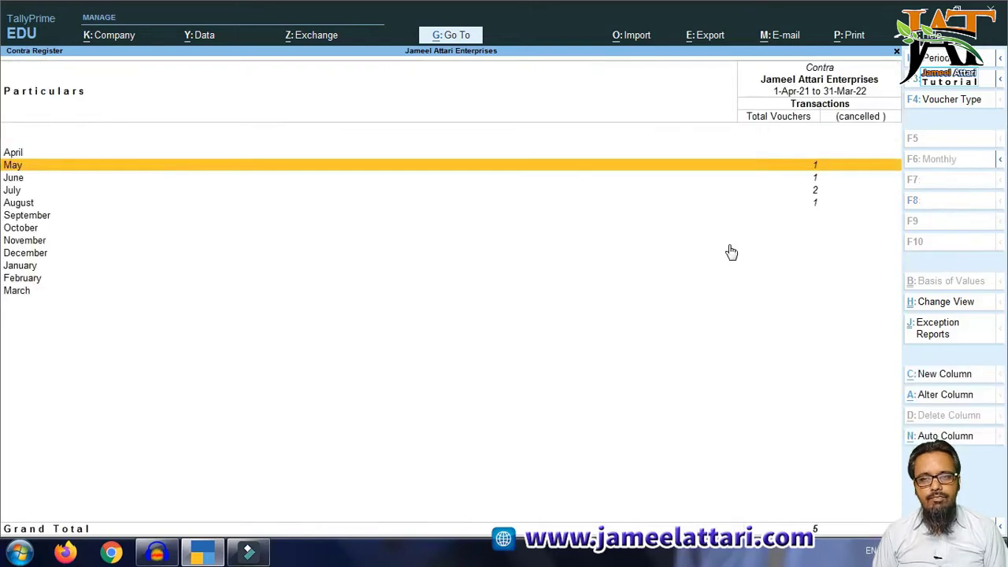
View the contra vouchers for June, July and August in turn, then return to Account Books.
{"action": "key", "text": "Down"}
{"action": "key", "text": "Return"}
{"action": "key", "text": "Escape"}
{"action": "key", "text": "Down"}
{"action": "key", "text": "Return"}
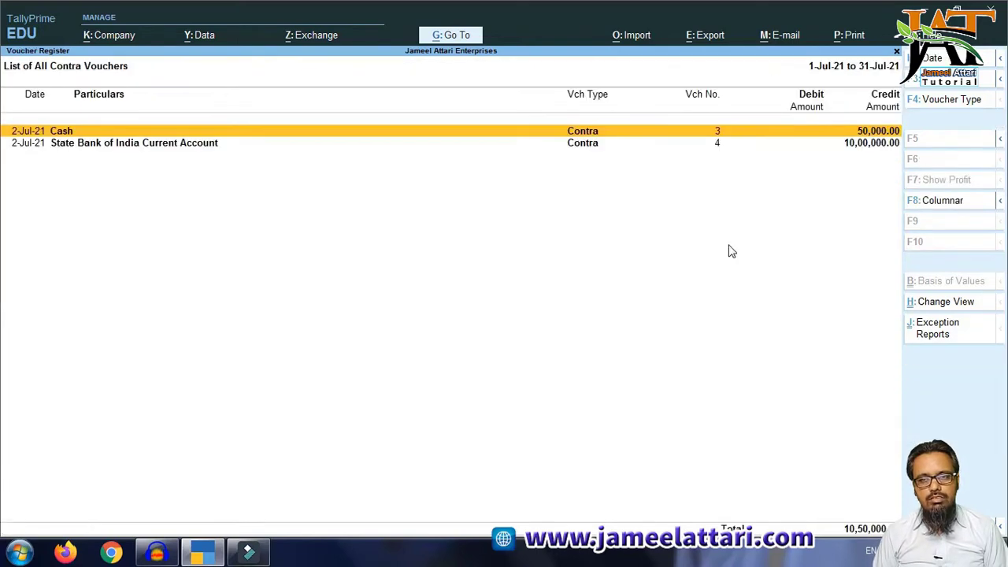
{"action": "key", "text": "Escape"}
{"action": "key", "text": "Down"}
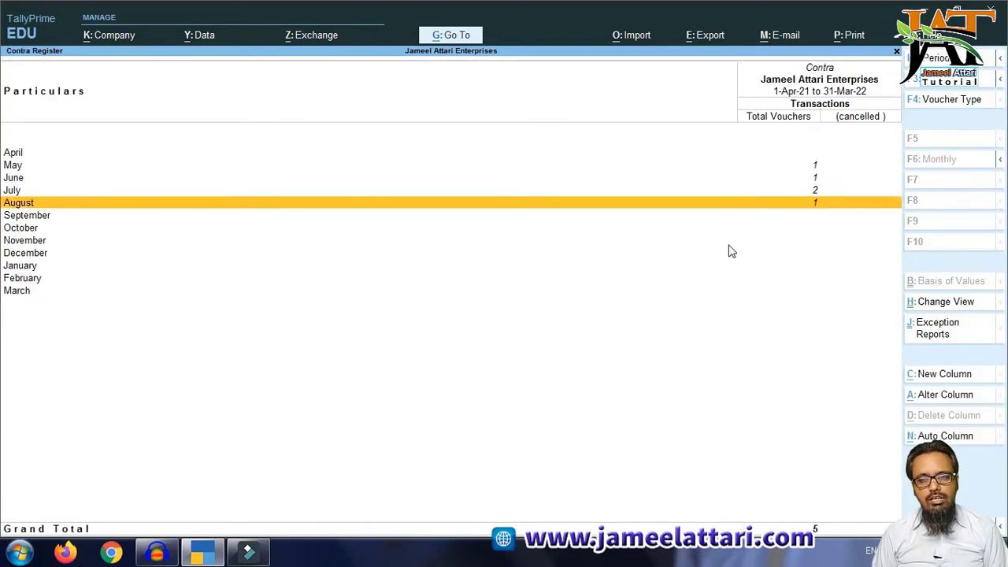
{"action": "key", "text": "Return"}
{"action": "key", "text": "Escape"}
{"action": "key", "text": "Escape"}
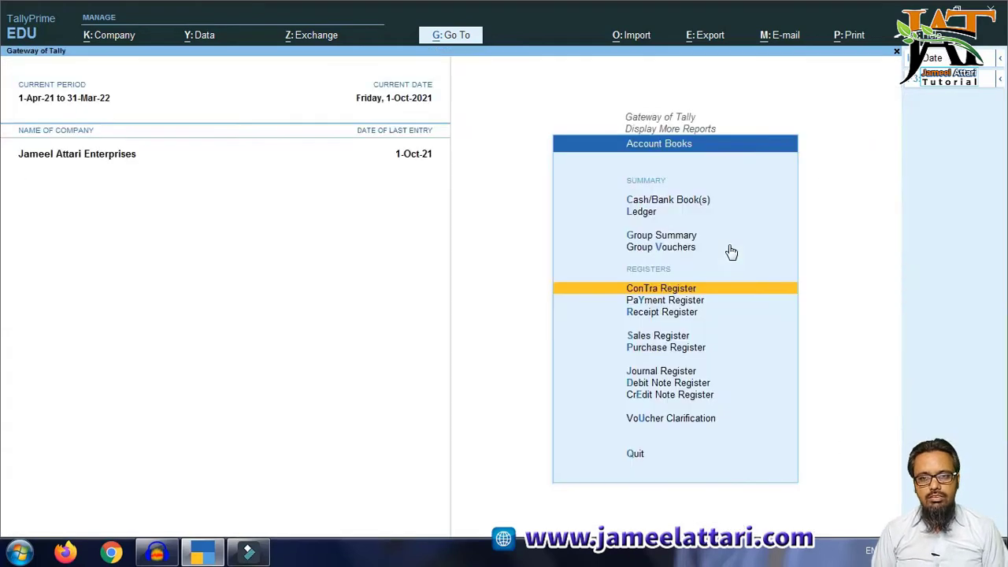
Open the Payment Register and examine its voucher counts month by month.
{"action": "key", "text": "Down"}
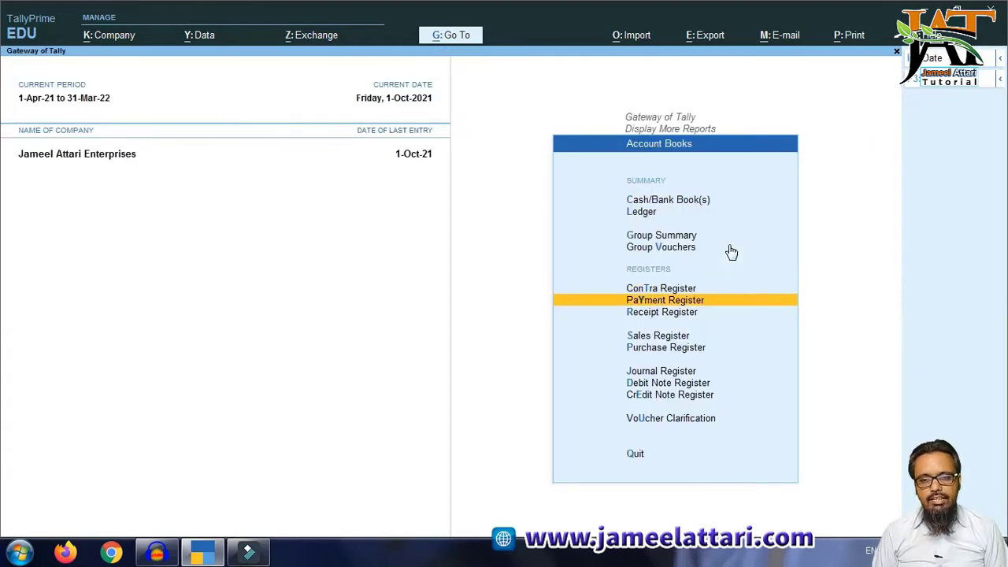
{"action": "key", "text": "Return"}
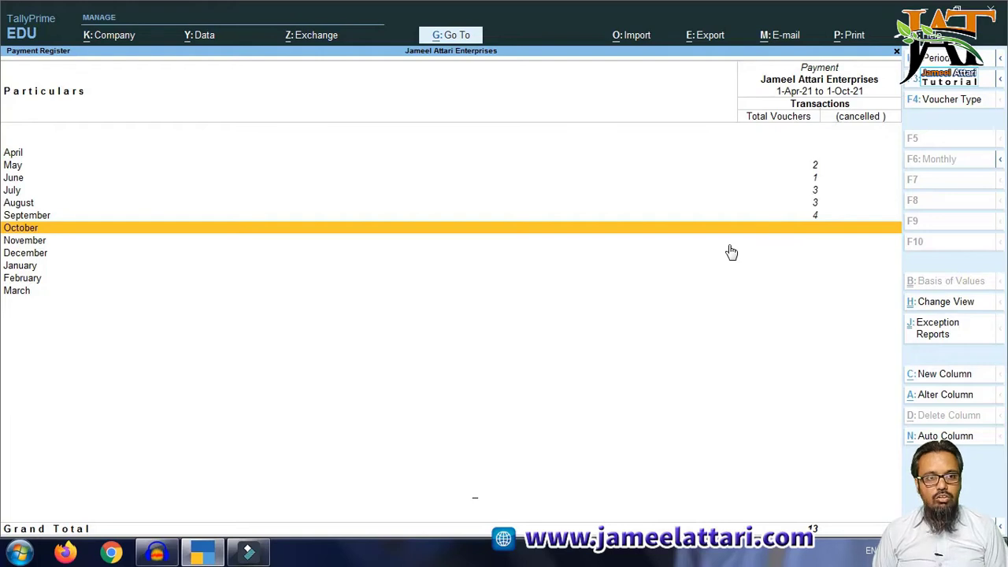
{"action": "key", "text": "Up"}
{"action": "key", "text": "Up"}
{"action": "key", "text": "Up"}
{"action": "key", "text": "Up"}
{"action": "key", "text": "Up"}
{"action": "key", "text": "Up"}
{"action": "key", "text": "Down"}
{"action": "key", "text": "Down"}
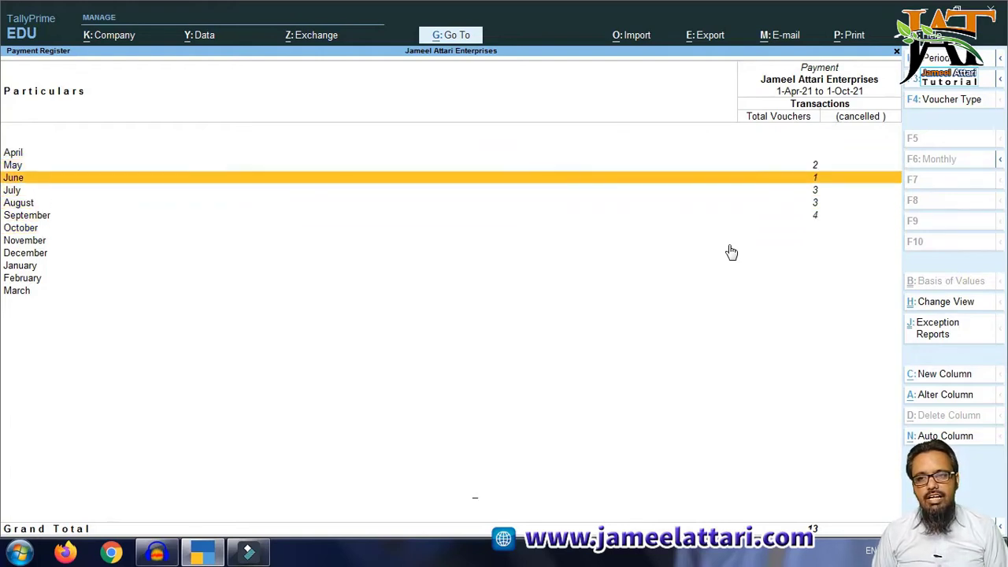
{"action": "key", "text": "Down"}
{"action": "key", "text": "Down"}
{"action": "key", "text": "Down"}
{"action": "key", "text": "Up"}
{"action": "key", "text": "Up"}
{"action": "key", "text": "Up"}
{"action": "key", "text": "Up"}
{"action": "key", "text": "Up"}
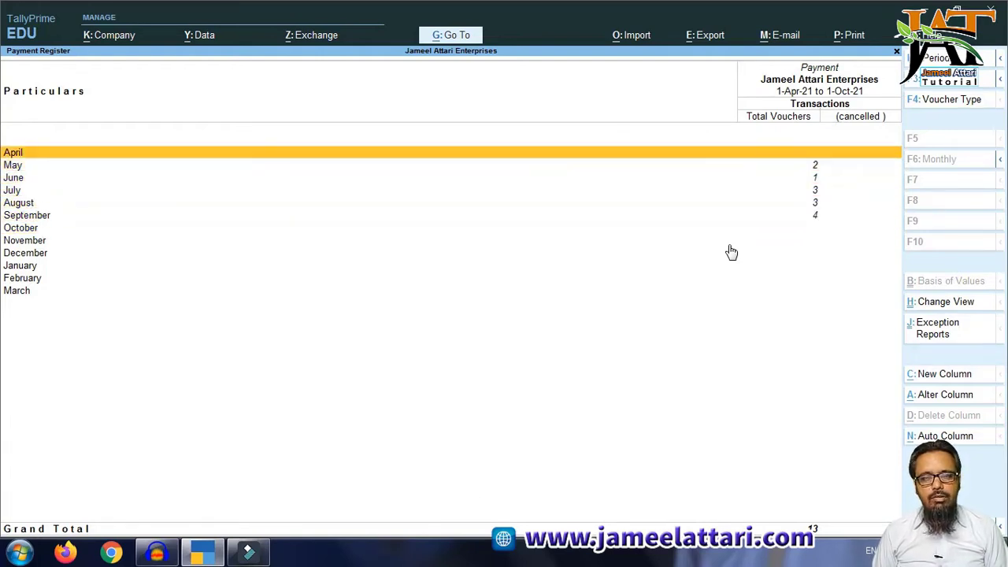
{"action": "key", "text": "Down"}
{"action": "key", "text": "Down"}
{"action": "key", "text": "Down"}
{"action": "key", "text": "Down"}
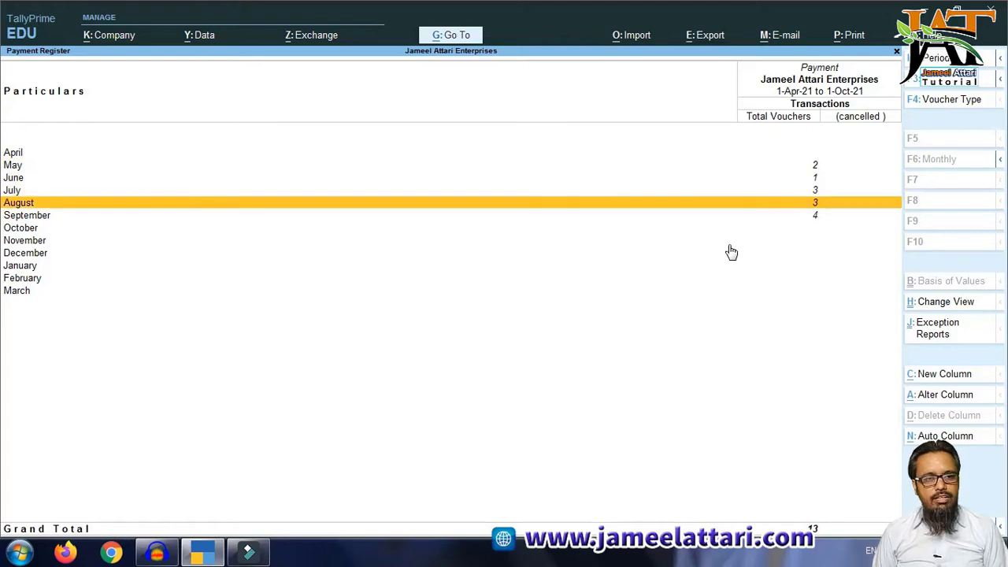
View the list of payment vouchers for September, then return to Account Books.
{"action": "left_click", "coordinate": [951, 102]}
{"action": "left_click", "coordinate": [451, 215]}
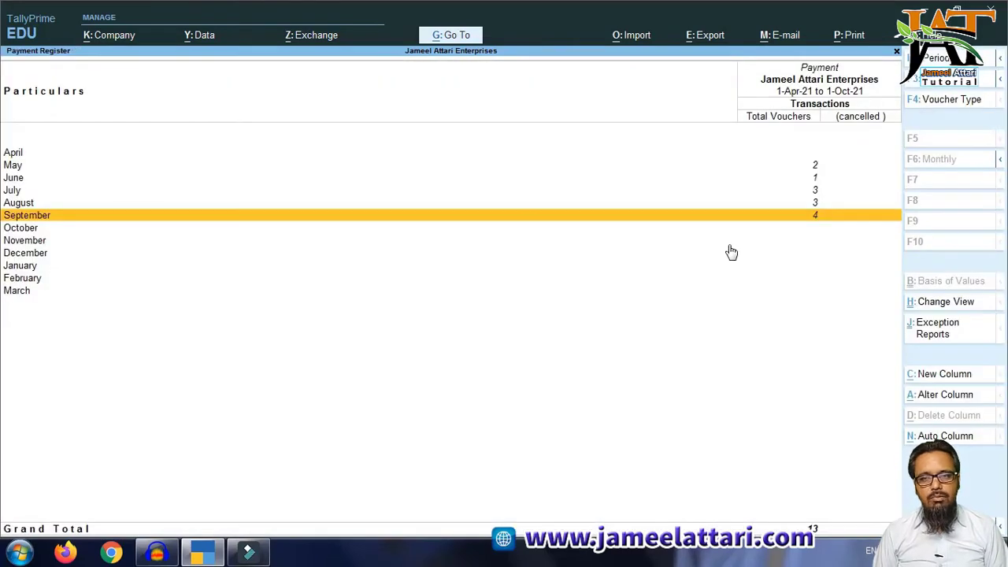
{"action": "key", "text": "Return"}
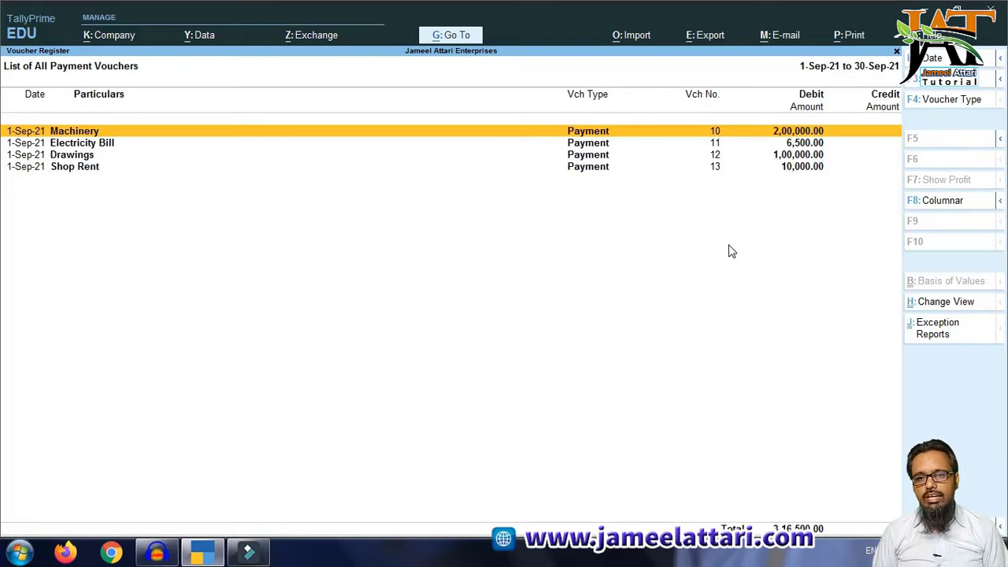
{"action": "key", "text": "Escape"}
{"action": "key", "text": "Escape"}
View the Receipt Register and the Sales Register in turn, returning to Account Books after each.
{"action": "key", "text": "Down"}
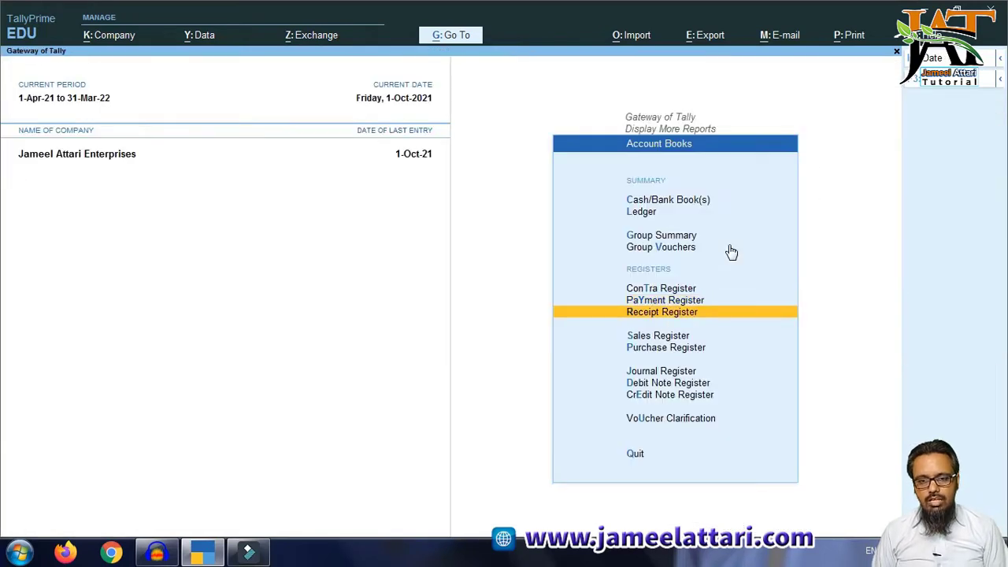
{"action": "key", "text": "Return"}
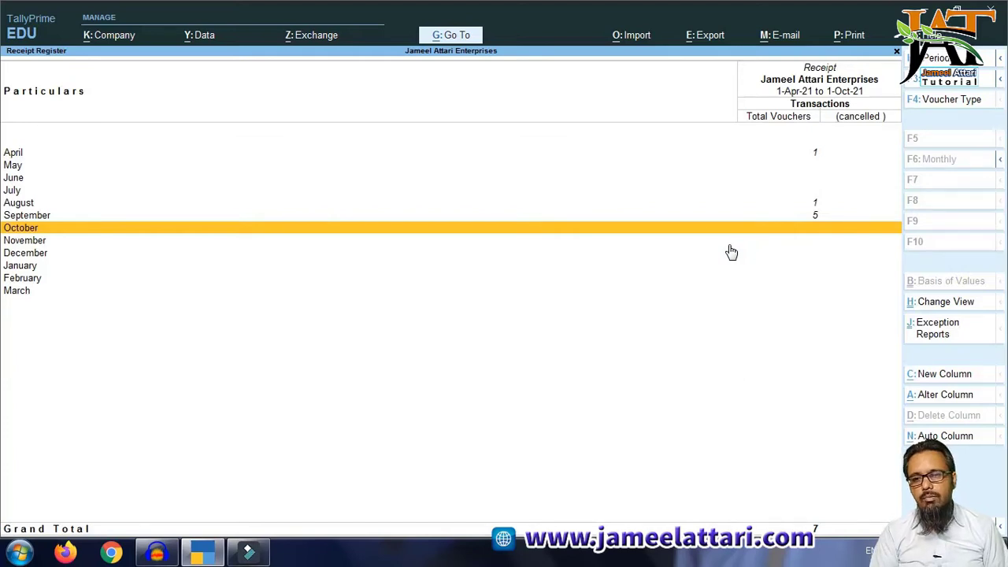
{"action": "key", "text": "Escape"}
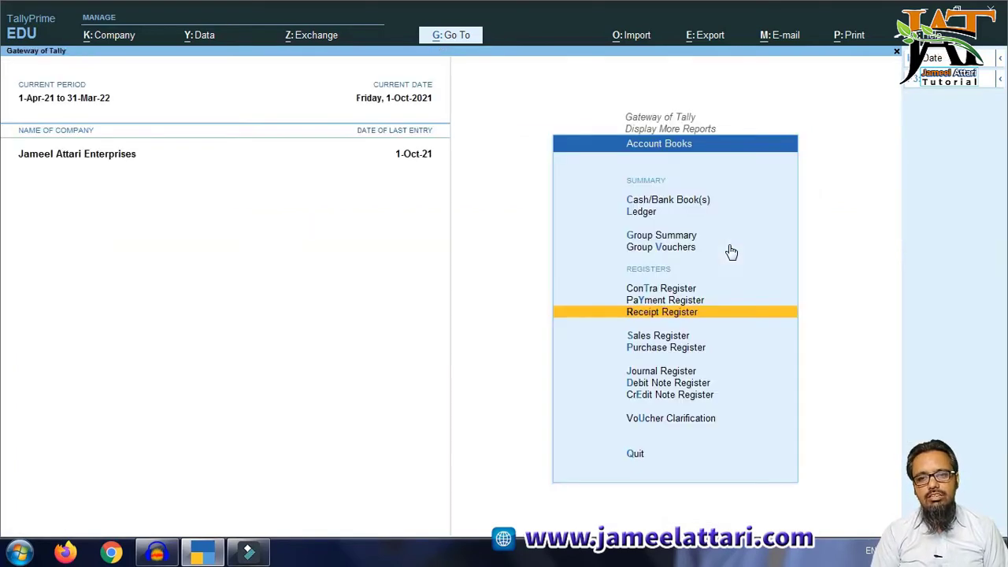
{"action": "key", "text": "Down"}
{"action": "key", "text": "Return"}
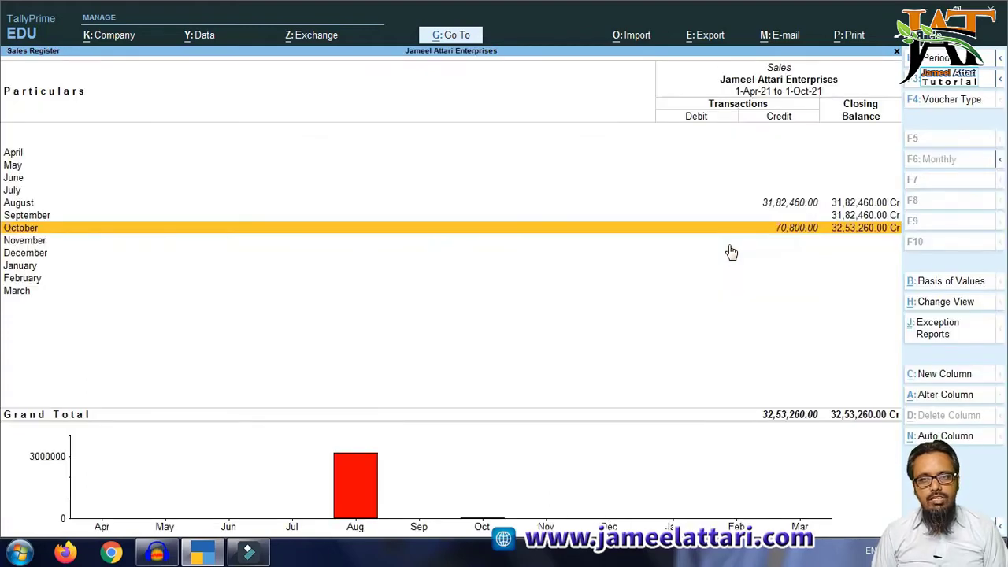
{"action": "key", "text": "Escape"}
View the Purchase Register and the Journal Register in turn, returning to Account Books after each.
{"action": "key", "text": "Down"}
{"action": "key", "text": "Return"}
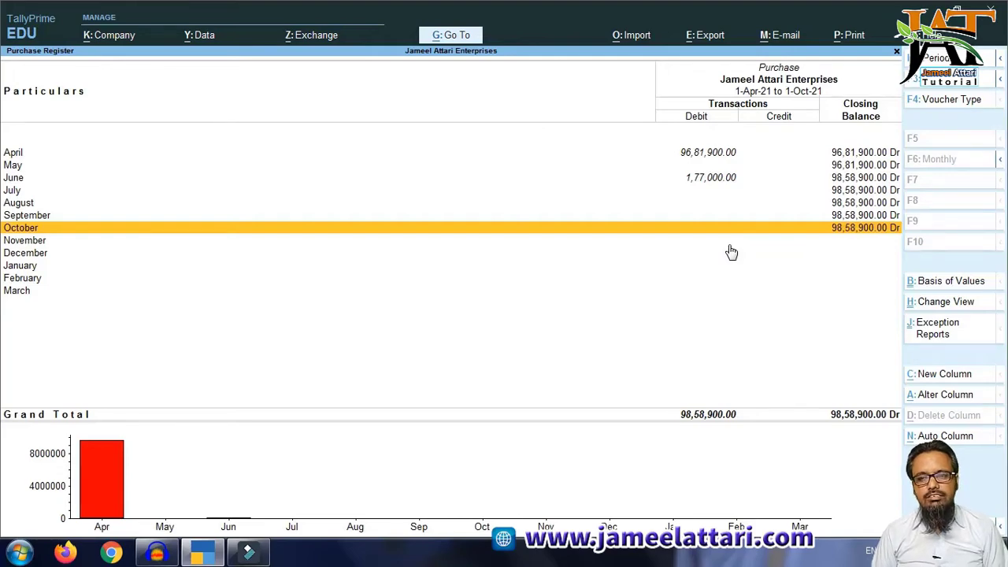
{"action": "key", "text": "Escape"}
{"action": "key", "text": "Down"}
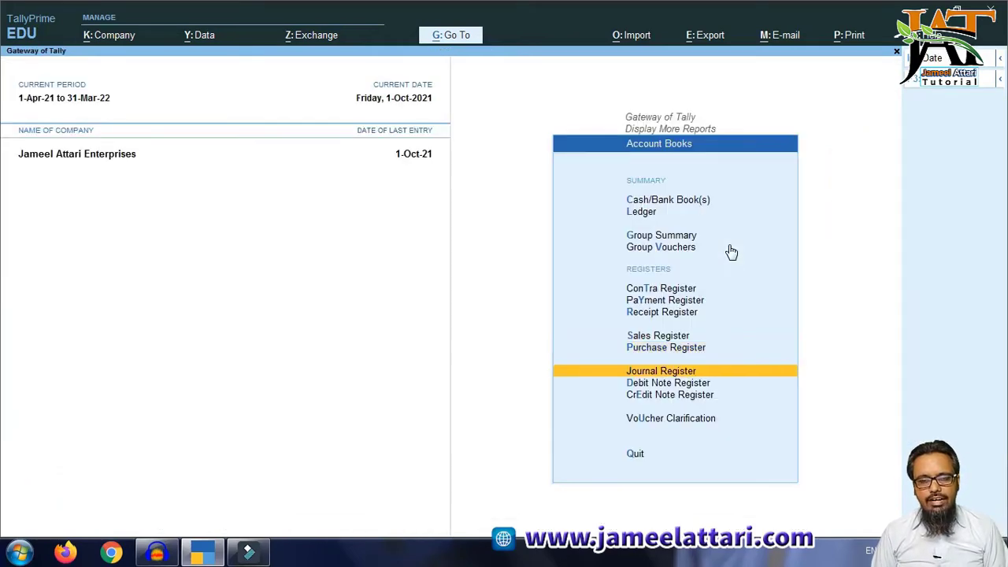
{"action": "key", "text": "Return"}
{"action": "key", "text": "Escape"}
View the Debit Note Register and the Credit Note Register in turn, then return to the Gateway of Tally.
{"action": "key", "text": "Down"}
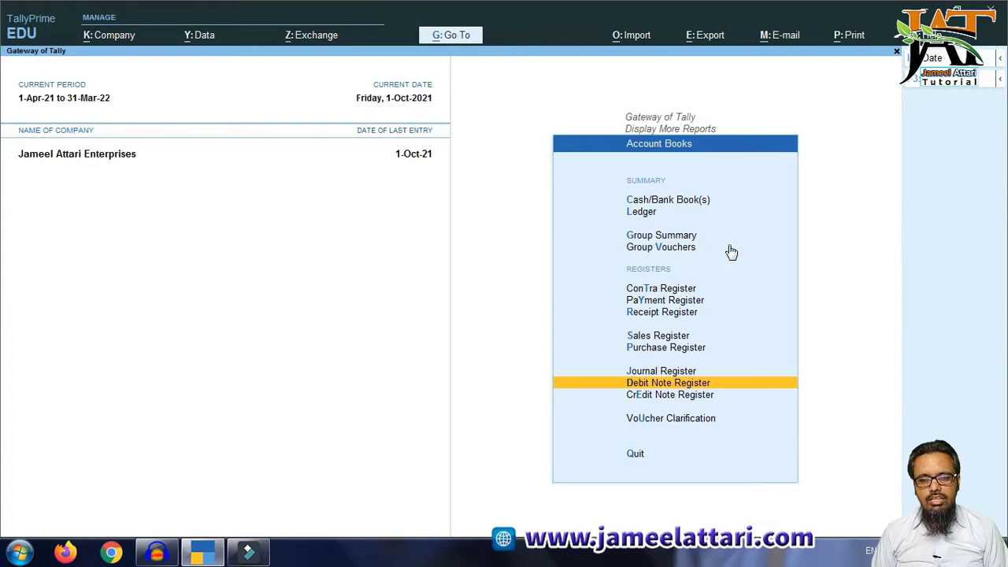
{"action": "key", "text": "Return"}
{"action": "key", "text": "Up"}
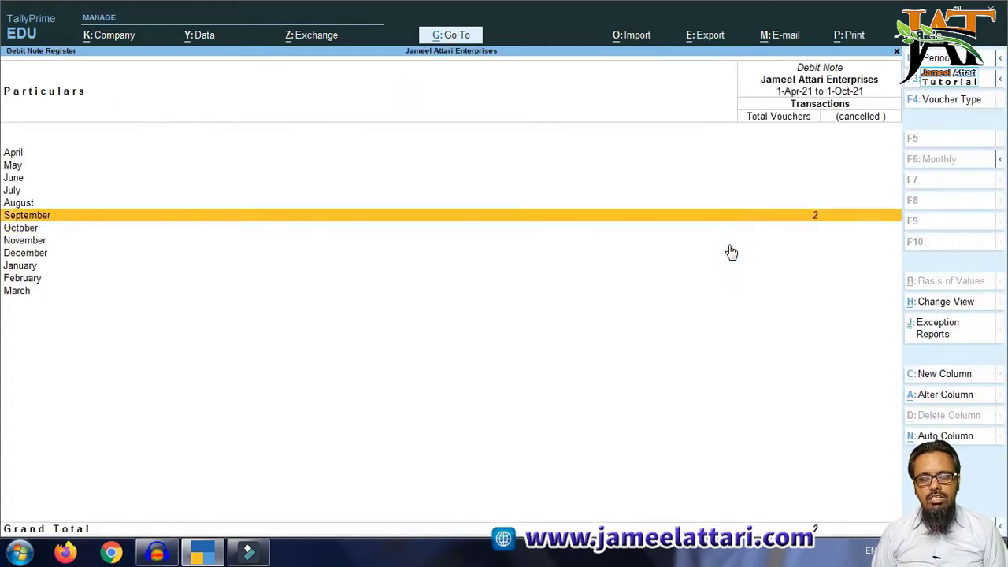
{"action": "key", "text": "Escape"}
{"action": "key", "text": "Down"}
{"action": "key", "text": "Return"}
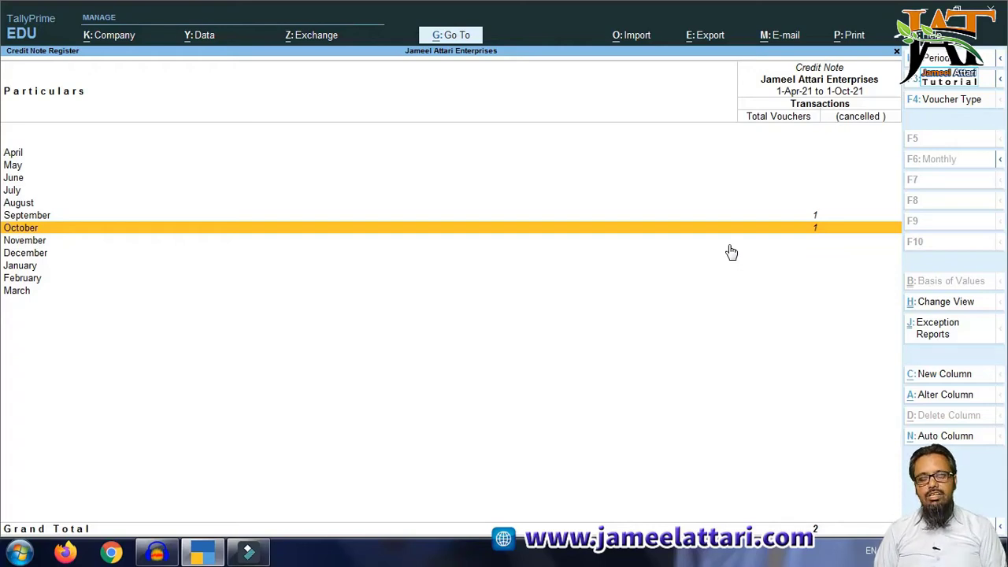
{"action": "key", "text": "Escape"}
{"action": "key", "text": "Escape"}
{"action": "key", "text": "Escape"}
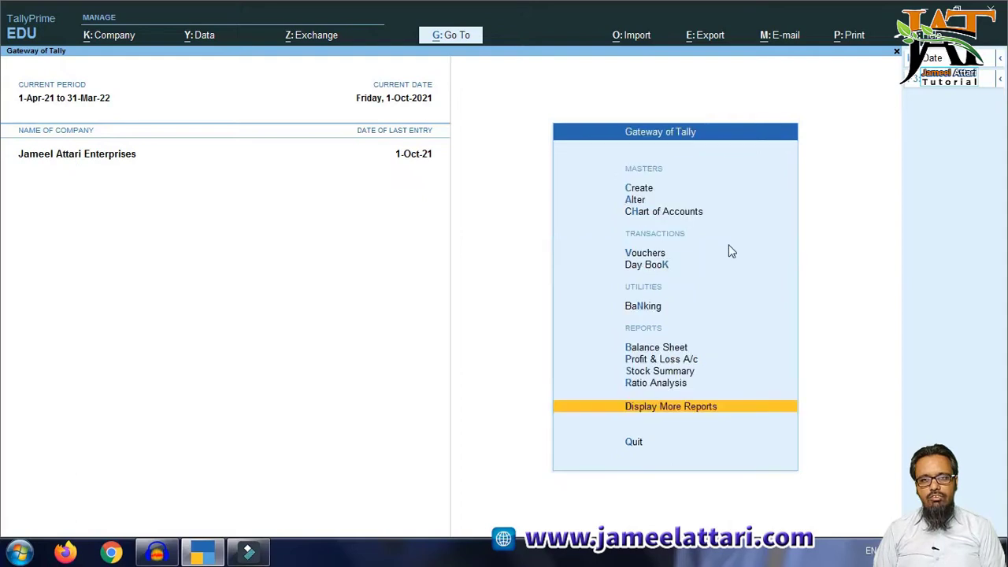
Open the Day Book from Display More Reports.
{"action": "key", "text": "Up"}
{"action": "key", "text": "Up"}
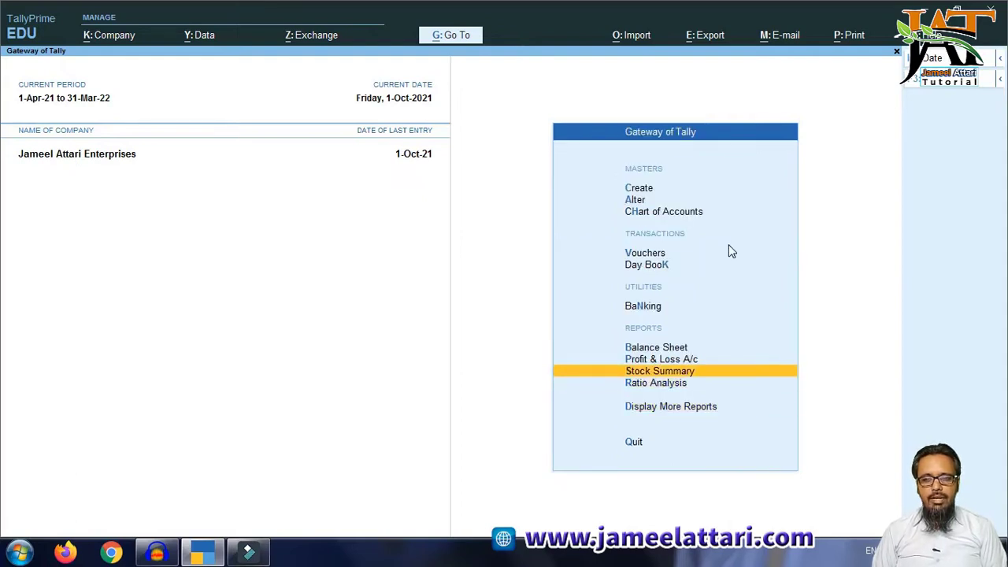
{"action": "key", "text": "Down"}
{"action": "key", "text": "Down"}
{"action": "key", "text": "Down"}
{"action": "key", "text": "Up"}
{"action": "key", "text": "Return"}
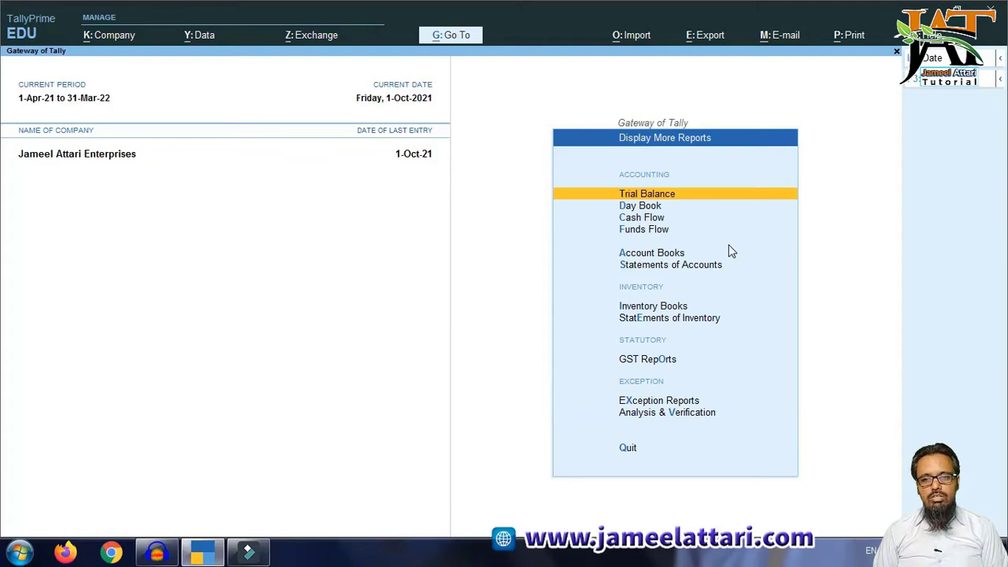
{"action": "key", "text": "Down"}
{"action": "key", "text": "Return"}
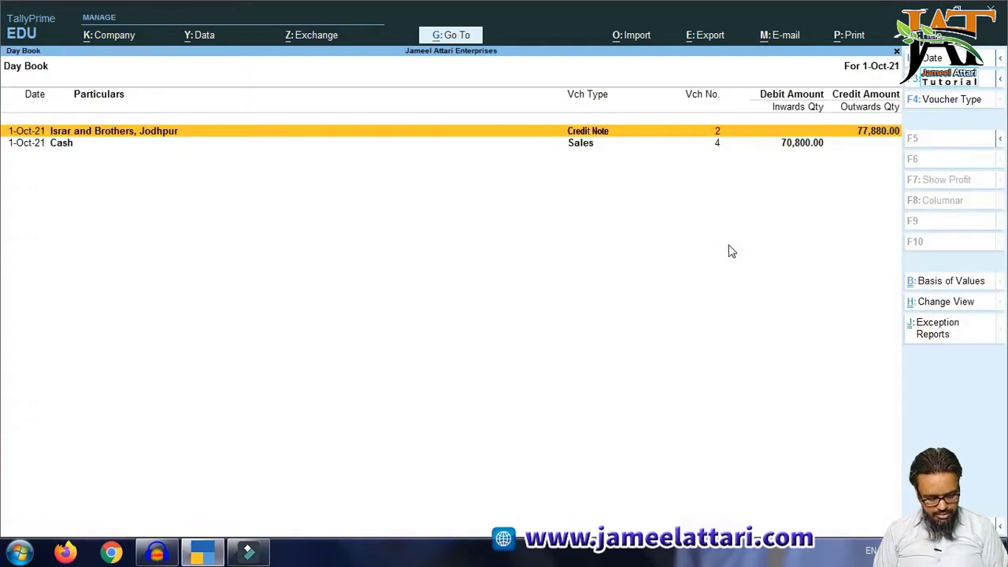
Set the Day Book period from 1-4-2021 to 31-3-2022.
{"action": "key", "text": "alt"}
{"action": "key", "text": "alt+F2"}
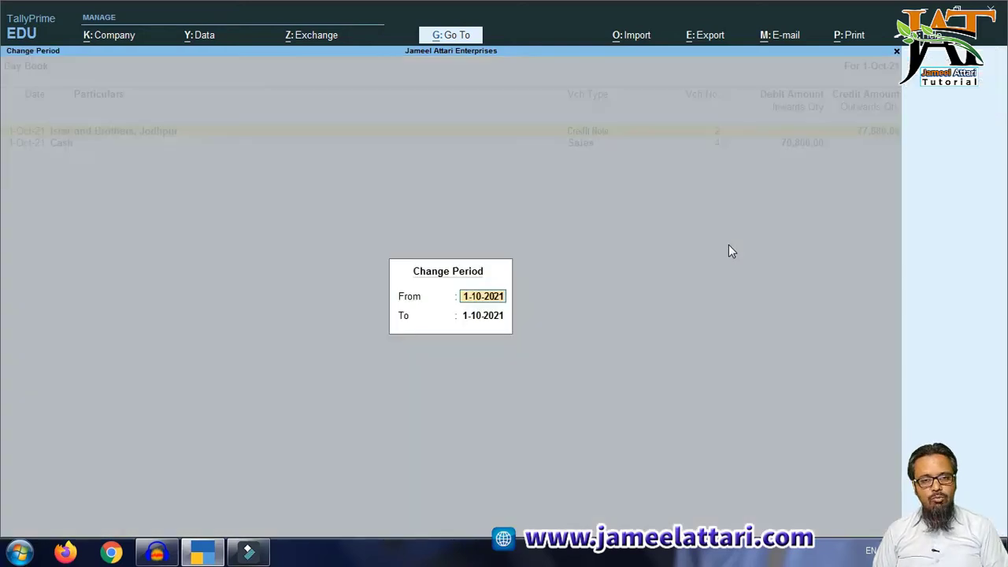
{"action": "type", "text": "1-4-2"}
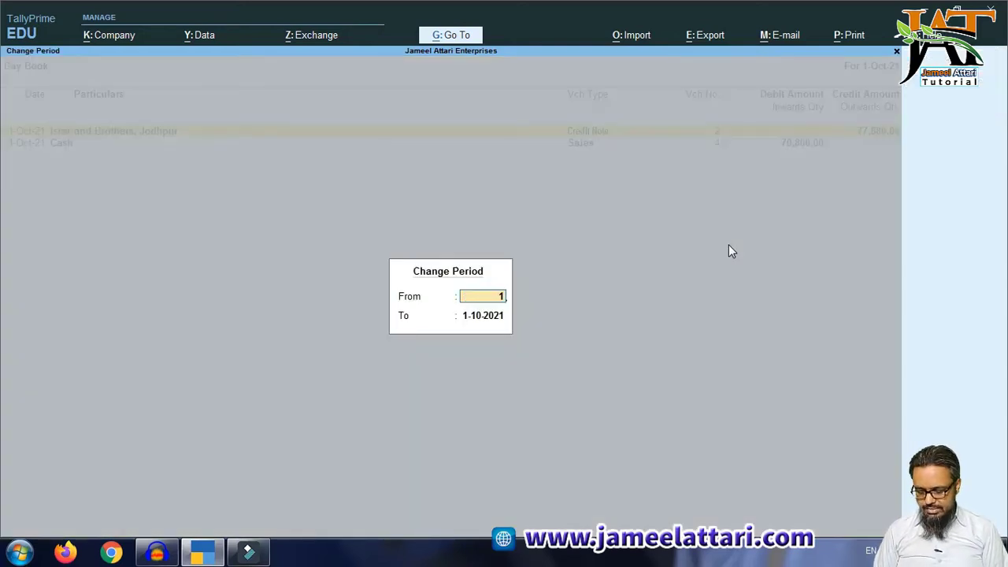
{"action": "type", "text": "021"}
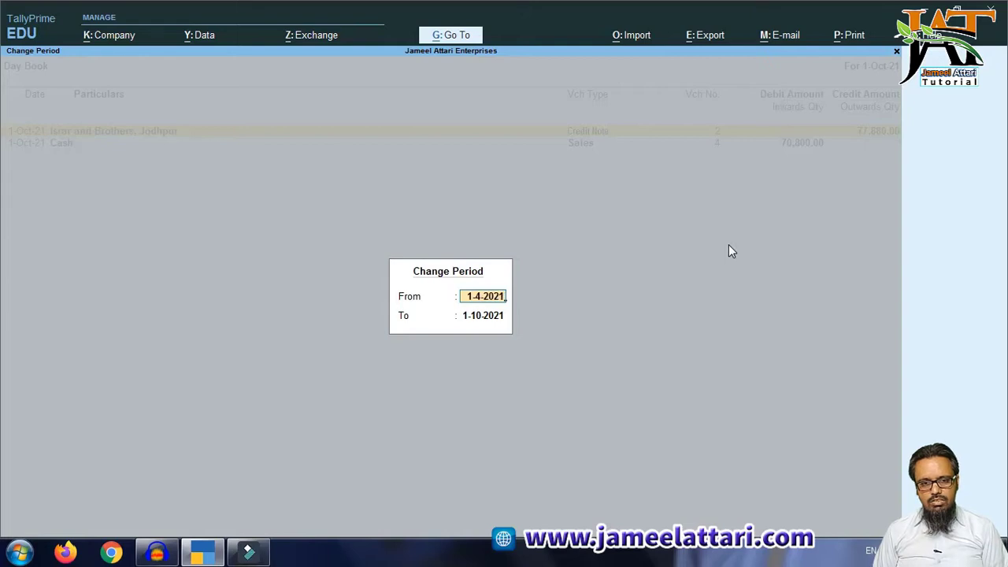
{"action": "key", "text": "Return"}
{"action": "type", "text": "31-3-2022"}
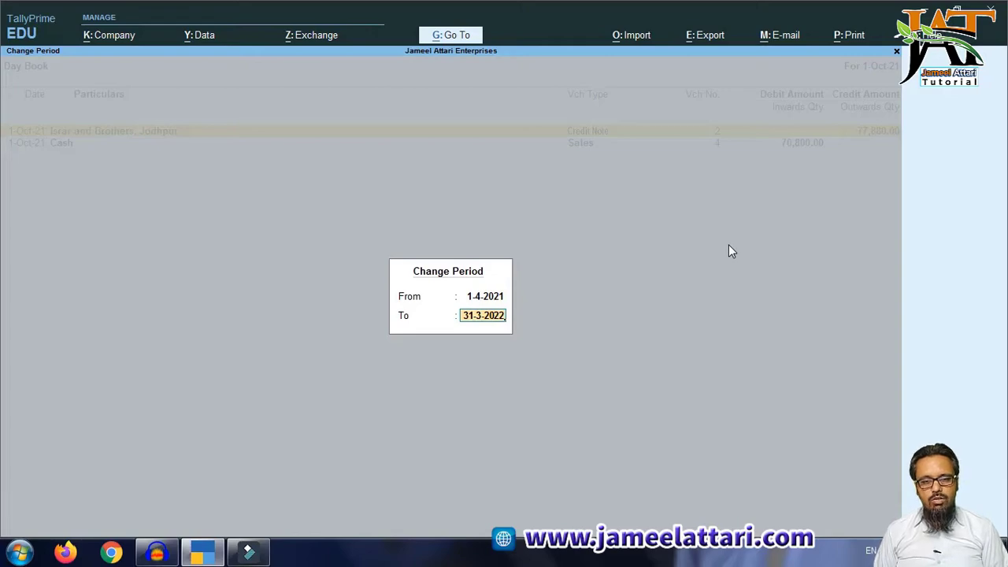
{"action": "key", "text": "Return"}
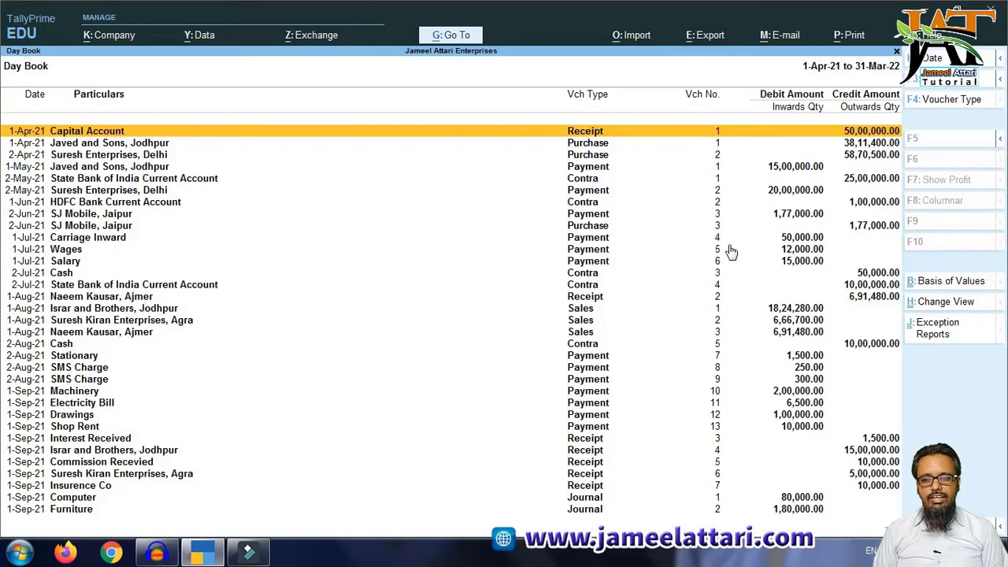
Examine the Day Book entries for the full year, checking their dates, particulars, voucher types and amounts.
{"action": "key", "text": "Down"}
{"action": "key", "text": "Down"}
{"action": "key", "text": "Down"}
{"action": "key", "text": "Down"}
{"action": "key", "text": "Down"}
{"action": "key", "text": "Down"}
{"action": "key", "text": "Down"}
{"action": "key", "text": "Down"}
{"action": "key", "text": "Down"}
{"action": "key", "text": "Down"}
{"action": "key", "text": "Down"}
{"action": "key", "text": "Down"}
{"action": "key", "text": "Down"}
{"action": "key", "text": "Down"}
{"action": "key", "text": "Down"}
{"action": "key", "text": "Down"}
{"action": "key", "text": "Down"}
{"action": "key", "text": "Down"}
{"action": "key", "text": "Down"}
{"action": "key", "text": "Down"}
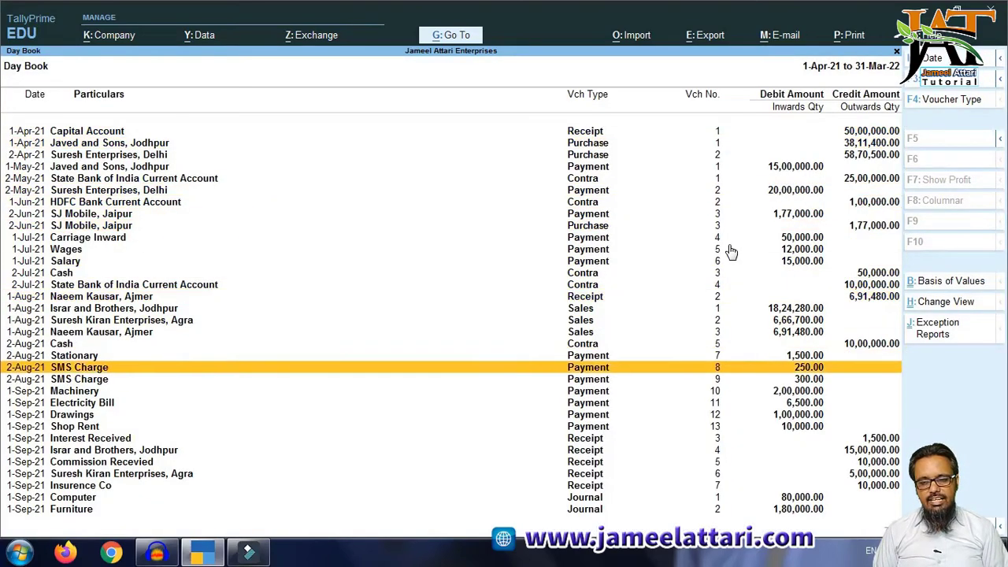
{"action": "key", "text": "Down"}
{"action": "key", "text": "Down"}
{"action": "key", "text": "Down"}
{"action": "key", "text": "Down"}
{"action": "key", "text": "Down"}
{"action": "key", "text": "Up"}
{"action": "key", "text": "Up"}
{"action": "key", "text": "Up"}
{"action": "key", "text": "Up"}
{"action": "key", "text": "Up"}
{"action": "key", "text": "Up"}
{"action": "key", "text": "Up"}
{"action": "key", "text": "Up"}
{"action": "key", "text": "Up"}
{"action": "key", "text": "Up"}
{"action": "key", "text": "Up"}
{"action": "key", "text": "Up"}
{"action": "key", "text": "Up"}
{"action": "key", "text": "Up"}
{"action": "key", "text": "Up"}
{"action": "key", "text": "Up"}
{"action": "key", "text": "Up"}
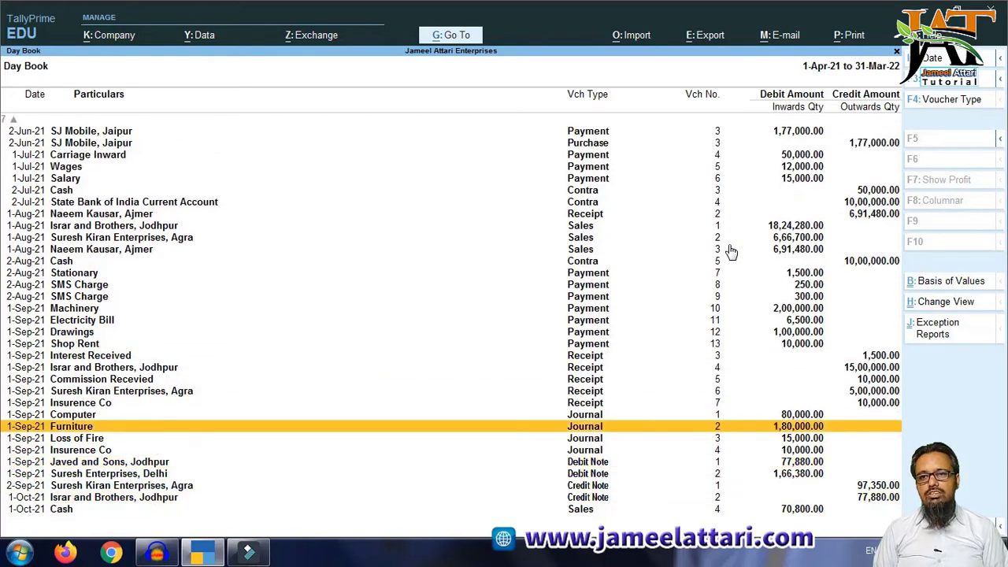
{"action": "key", "text": "Up"}
{"action": "key", "text": "Up"}
{"action": "key", "text": "Up"}
{"action": "key", "text": "Up"}
{"action": "key", "text": "Up"}
{"action": "key", "text": "Up"}
{"action": "key", "text": "Up"}
{"action": "key", "text": "Up"}
{"action": "key", "text": "Up"}
{"action": "key", "text": "Up"}
{"action": "key", "text": "Up"}
{"action": "key", "text": "Up"}
{"action": "key", "text": "Up"}
{"action": "key", "text": "Up"}
{"action": "key", "text": "Up"}
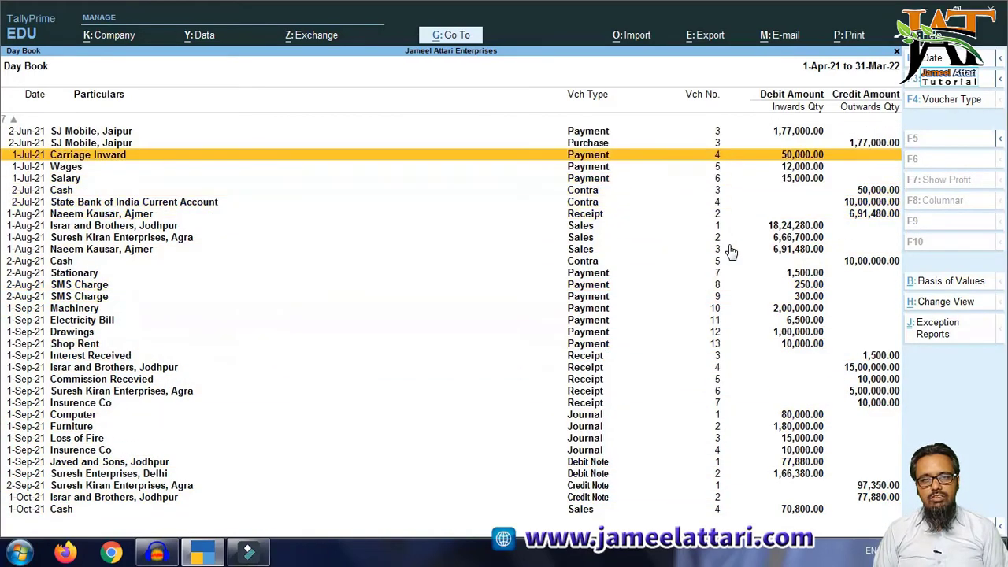
{"action": "key", "text": "Up"}
{"action": "key", "text": "Up"}
{"action": "key", "text": "Up"}
{"action": "key", "text": "Up"}
{"action": "key", "text": "Up"}
{"action": "key", "text": "Up"}
{"action": "key", "text": "Up"}
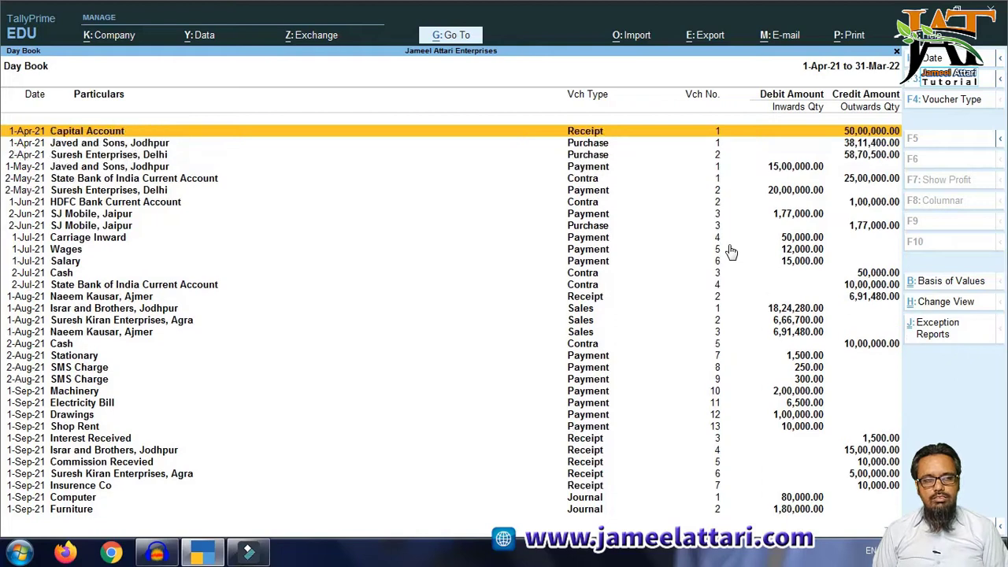
{"action": "key", "text": "Down"}
{"action": "key", "text": "Down"}
{"action": "key", "text": "Down"}
{"action": "key", "text": "Down"}
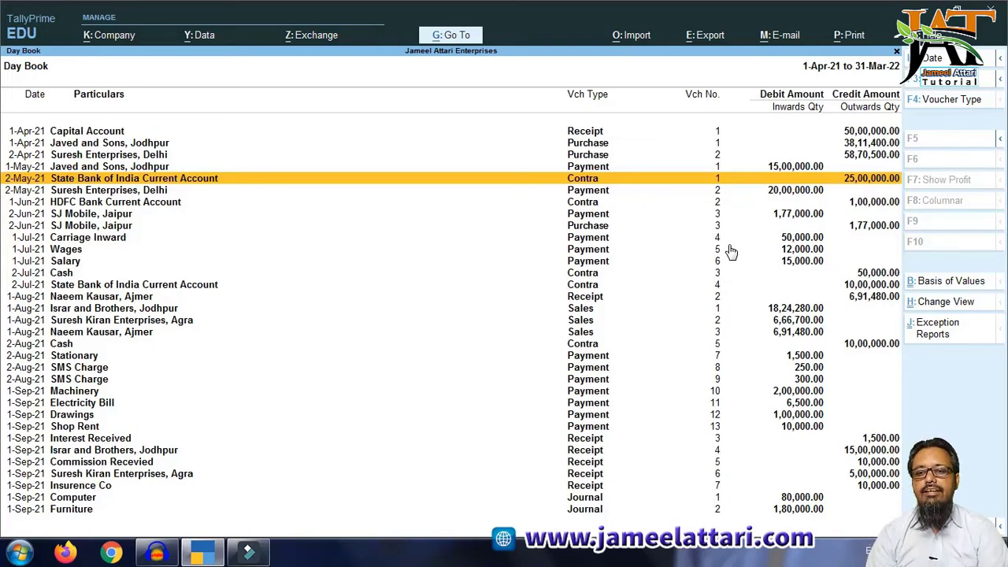
Filter the Day Book by the Contra voucher type.
{"action": "left_click", "coordinate": [950, 102]}
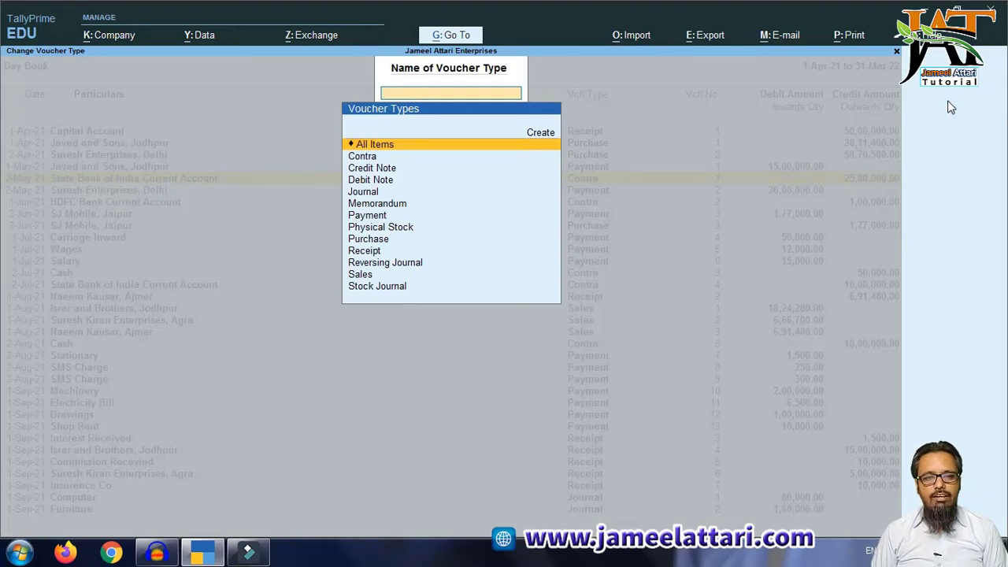
{"action": "key", "text": "Down"}
{"action": "key", "text": "Down"}
{"action": "key", "text": "Down"}
{"action": "key", "text": "Down"}
{"action": "key", "text": "Up"}
{"action": "key", "text": "Up"}
{"action": "key", "text": "Up"}
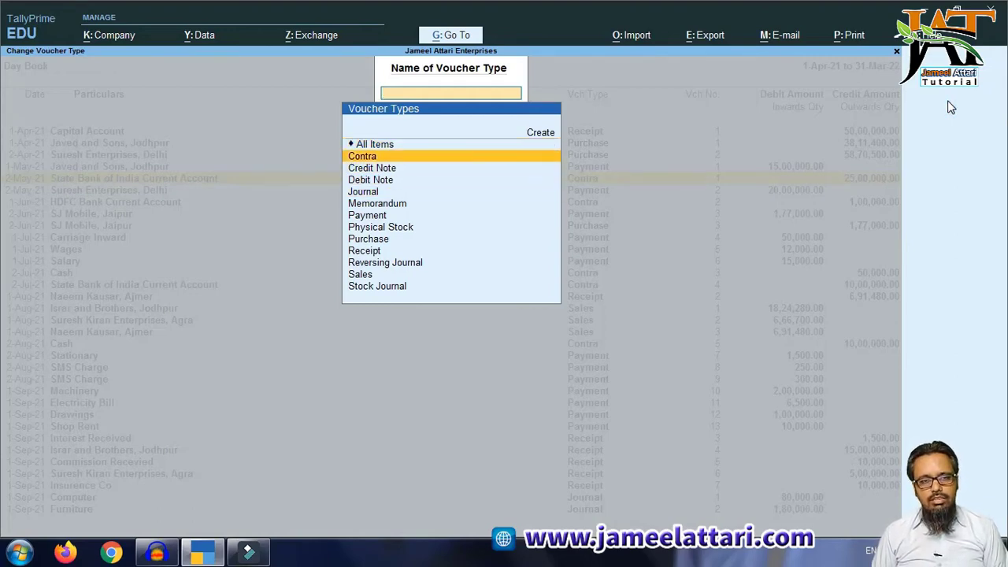
{"action": "key", "text": "Down"}
{"action": "key", "text": "Down"}
{"action": "key", "text": "Down"}
{"action": "key", "text": "Up"}
{"action": "key", "text": "Up"}
{"action": "key", "text": "Up"}
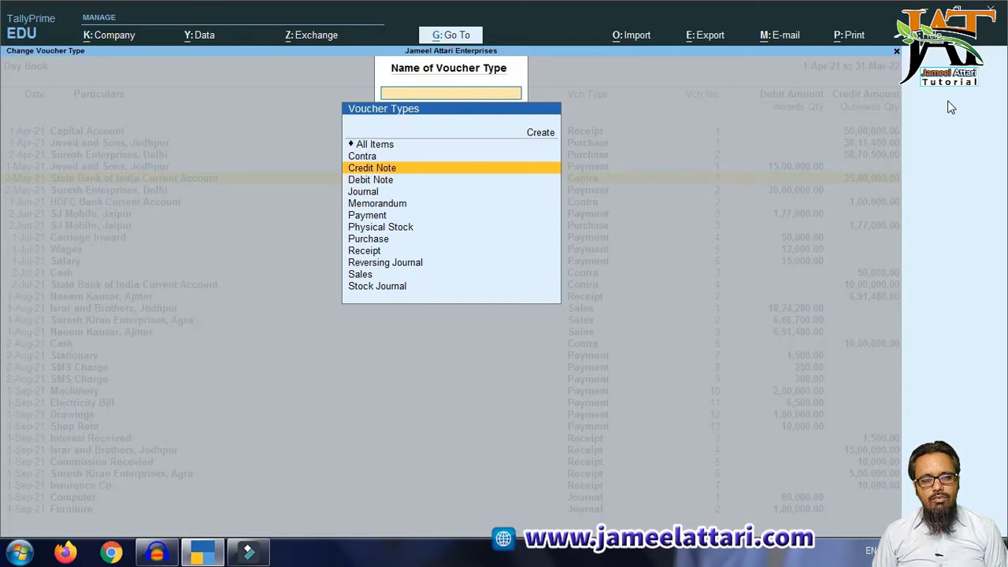
{"action": "key", "text": "Return"}
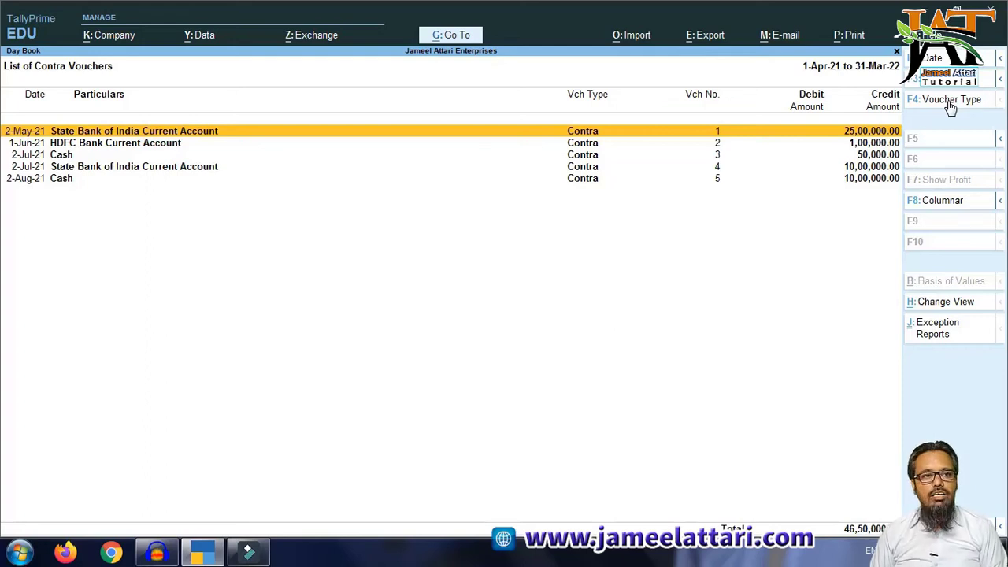
Switch the Day Book's voucher type to Credit Note and after that to Debit Note to view each list.
{"action": "left_click", "coordinate": [950, 100]}
{"action": "key", "text": "Down"}
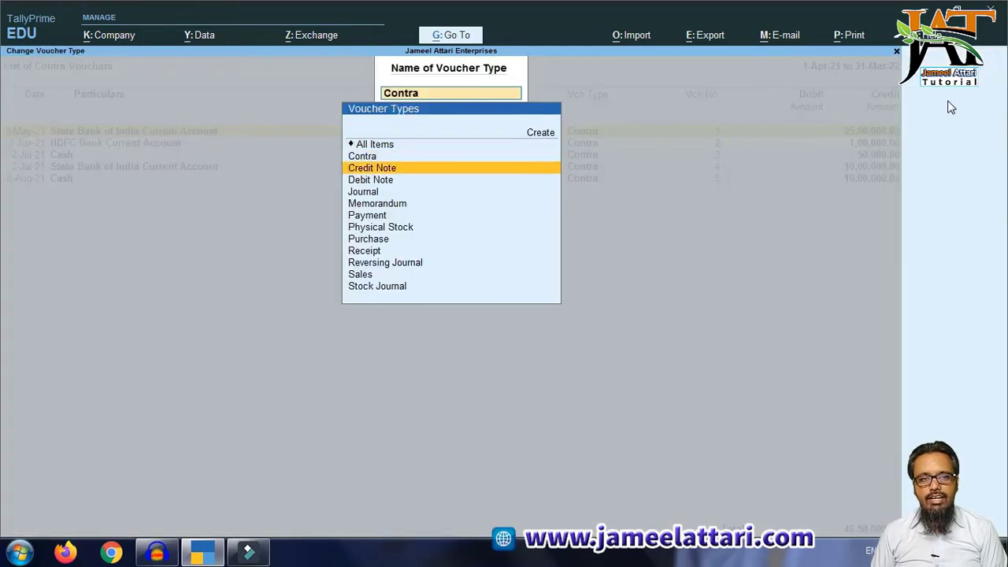
{"action": "key", "text": "Return"}
{"action": "left_click", "coordinate": [950, 102]}
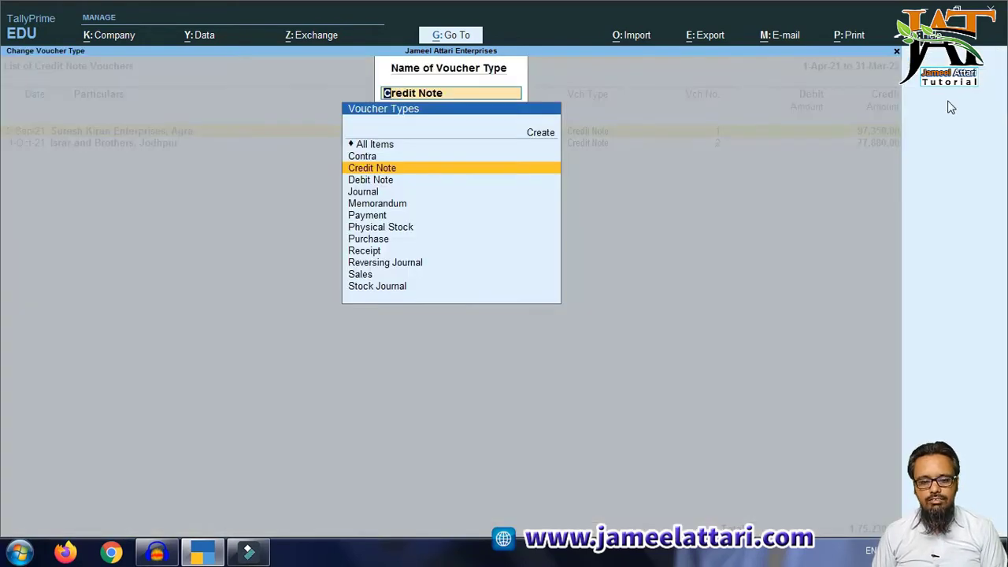
{"action": "key", "text": "Down"}
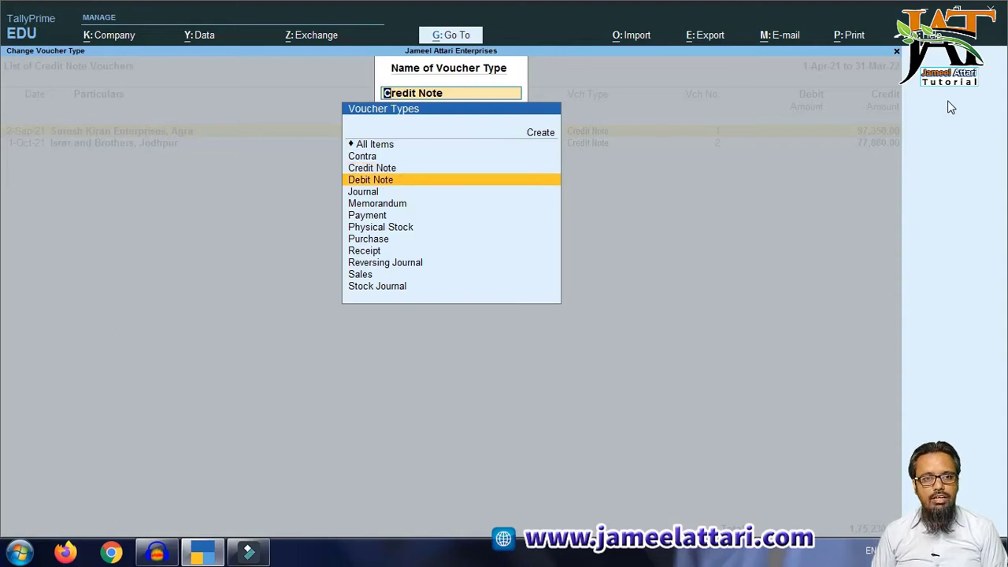
{"action": "key", "text": "Return"}
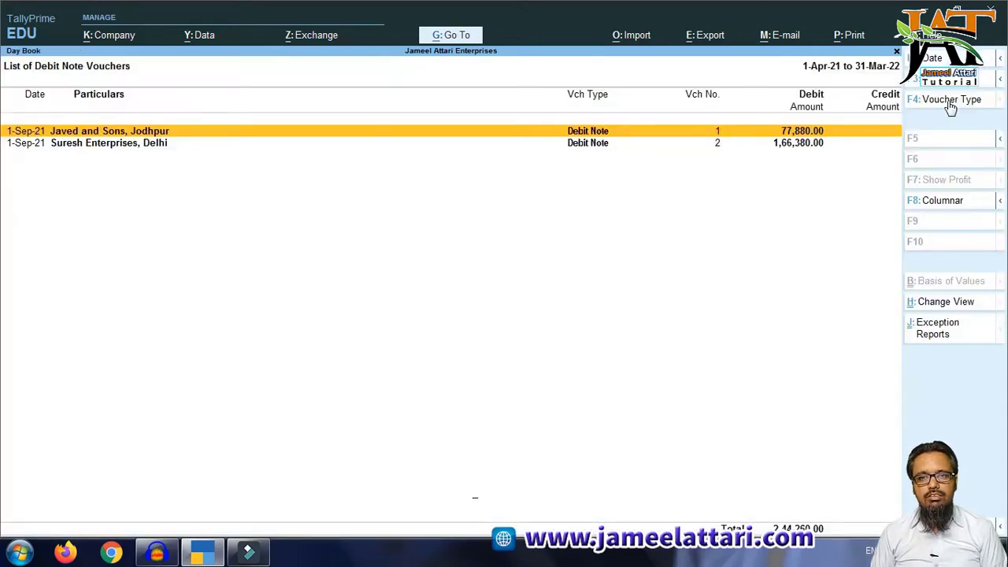
View the Journal vouchers and the Memorandum vouchers in turn by changing the Day Book's voucher type.
{"action": "left_click", "coordinate": [950, 102]}
{"action": "key", "text": "Down"}
{"action": "key", "text": "Return"}
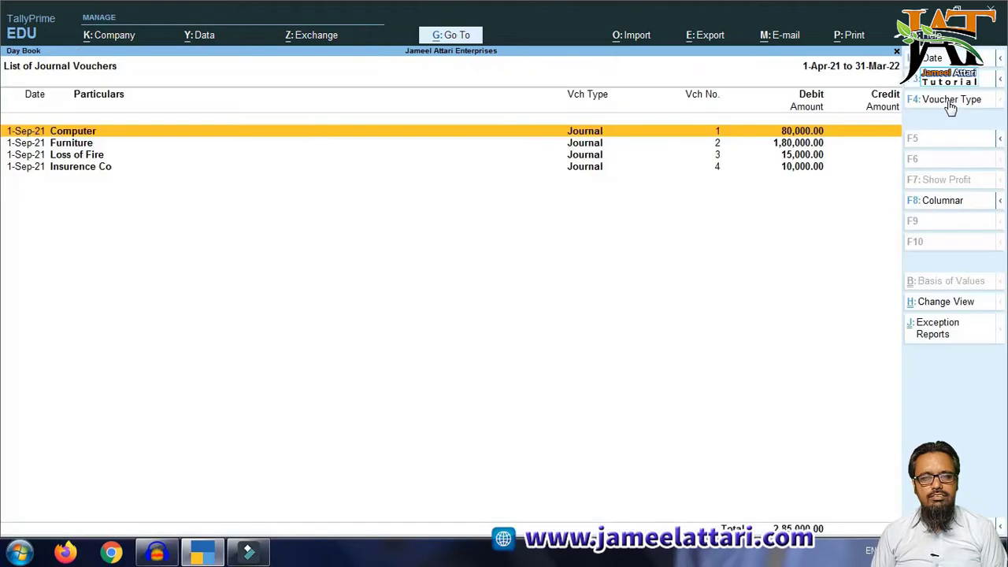
{"action": "left_click", "coordinate": [950, 102]}
{"action": "key", "text": "Down"}
{"action": "key", "text": "Return"}
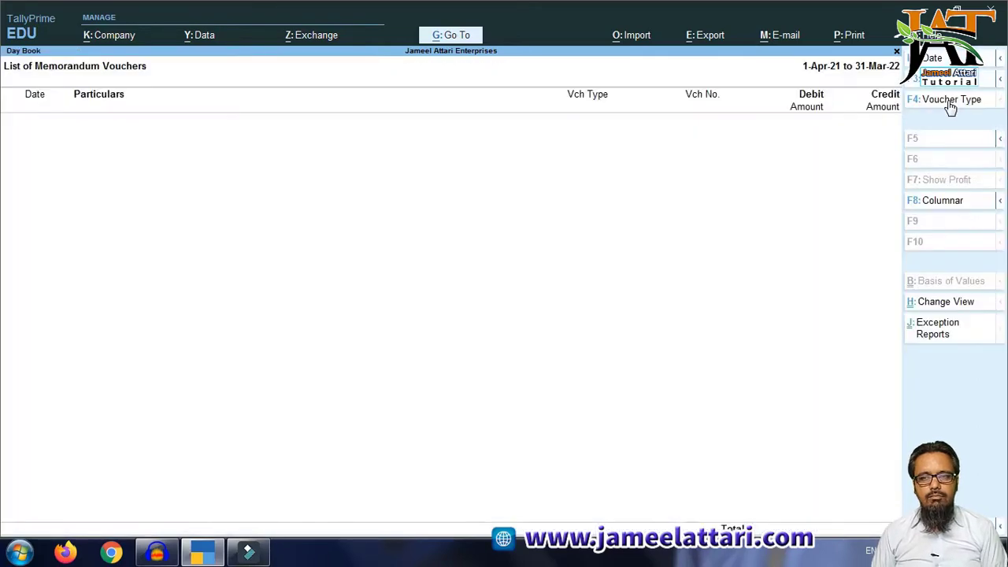
Show the Day Book's Payment vouchers, followed by its Purchase vouchers.
{"action": "left_click", "coordinate": [950, 102]}
{"action": "key", "text": "Down"}
{"action": "key", "text": "Down"}
{"action": "key", "text": "Up"}
{"action": "key", "text": "Return"}
{"action": "left_click", "coordinate": [951, 103]}
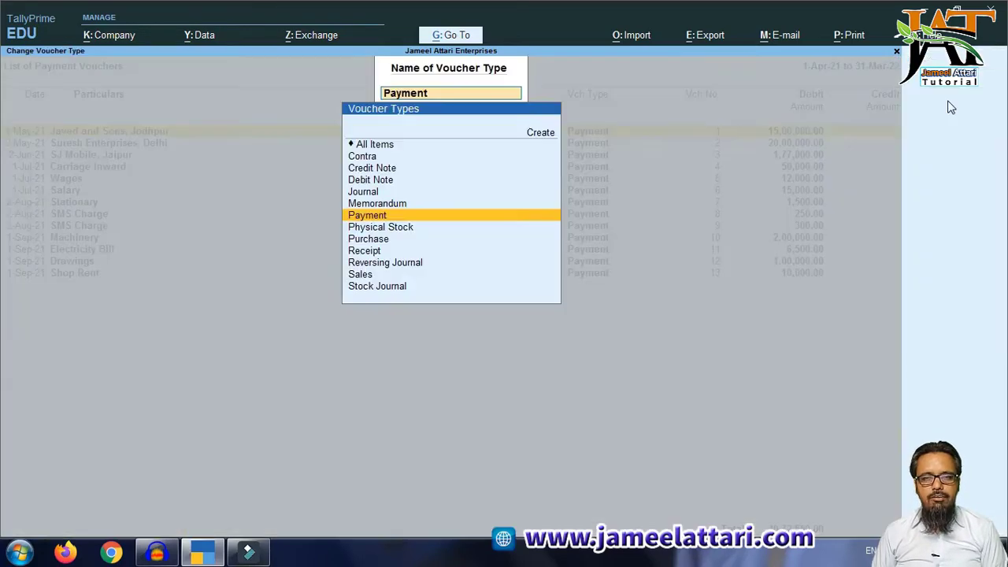
{"action": "key", "text": "Down"}
{"action": "key", "text": "Down"}
{"action": "key", "text": "Return"}
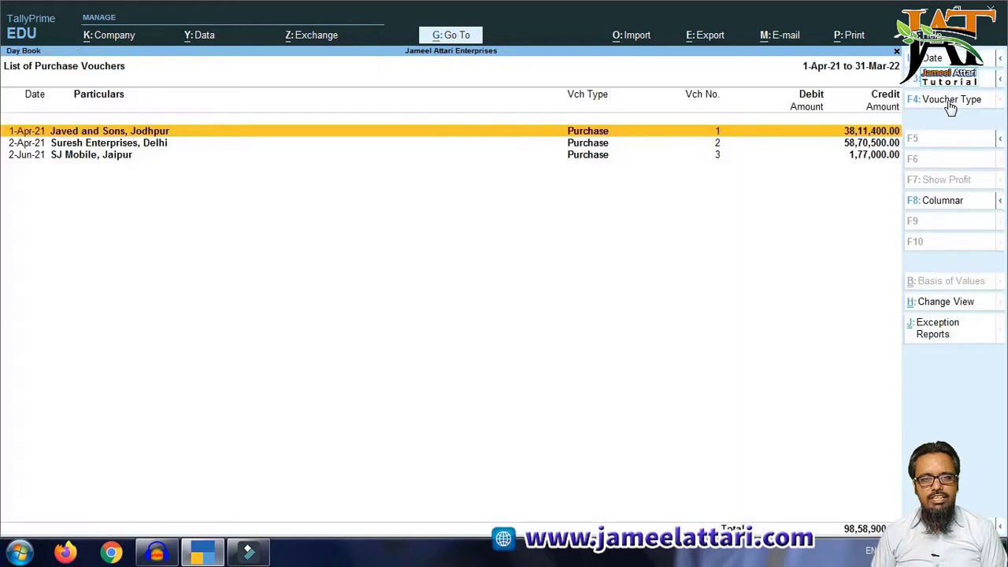
Show the Day Book's Receipt vouchers, followed by its Sales vouchers.
{"action": "left_click", "coordinate": [950, 103]}
{"action": "key", "text": "Down"}
{"action": "key", "text": "Return"}
{"action": "left_click", "coordinate": [950, 102]}
{"action": "key", "text": "Down"}
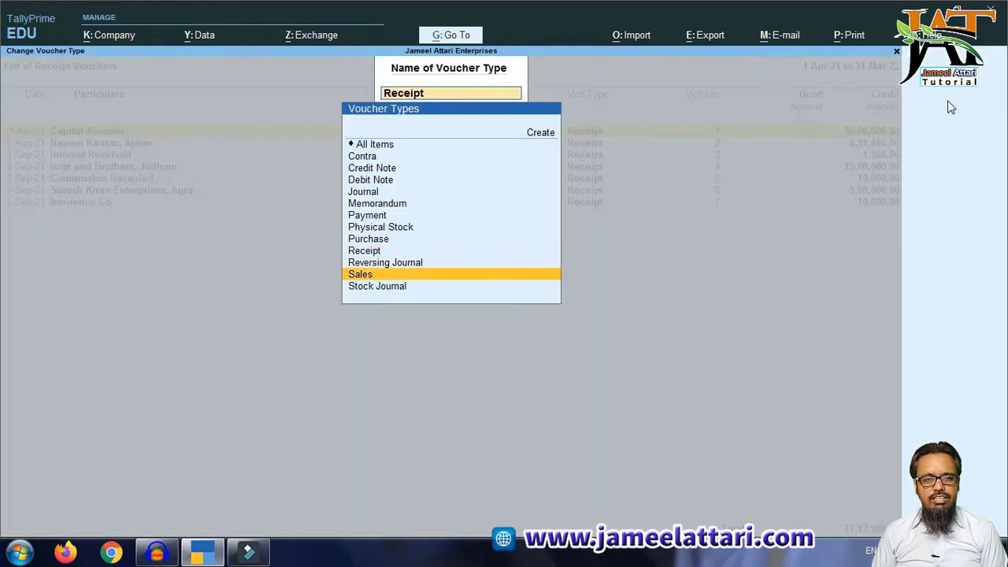
{"action": "key", "text": "Return"}
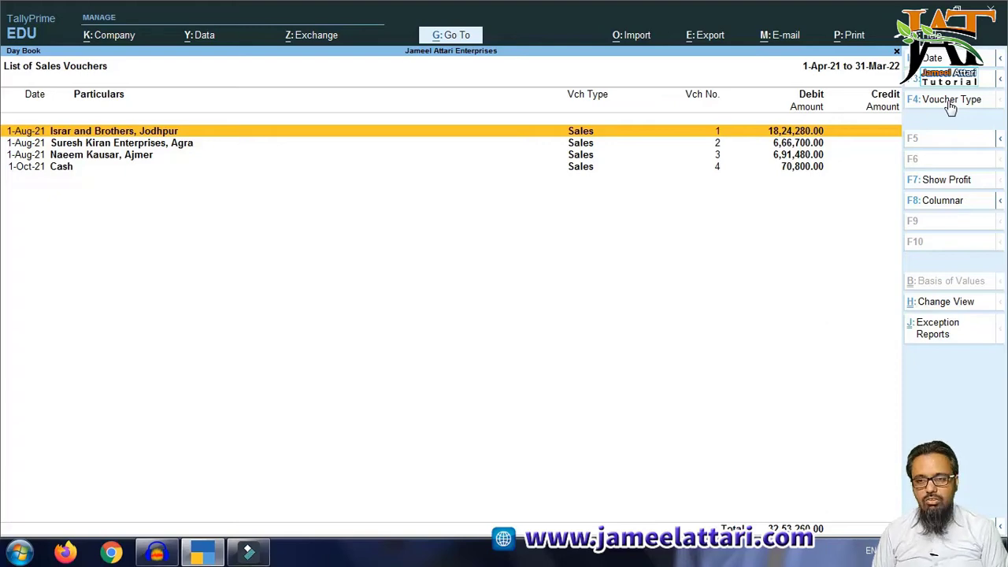
Reset the Day Book's voucher type to All Items.
{"action": "left_click", "coordinate": [951, 107]}
{"action": "key", "text": "Up"}
{"action": "key", "text": "Up"}
{"action": "key", "text": "Up"}
{"action": "key", "text": "Up"}
{"action": "key", "text": "Up"}
{"action": "key", "text": "Up"}
{"action": "key", "text": "Up"}
{"action": "key", "text": "Up"}
{"action": "key", "text": "Up"}
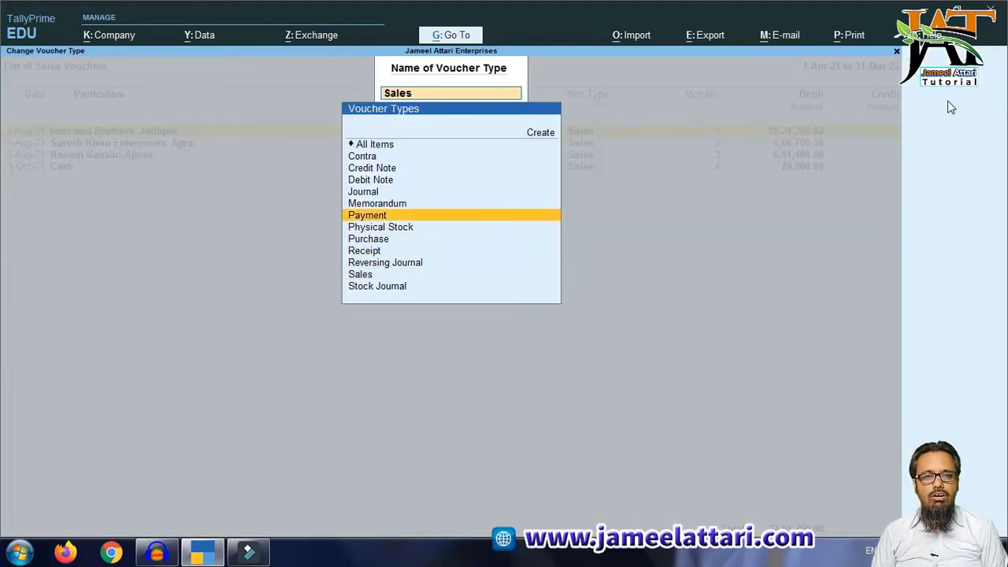
{"action": "key", "text": "Up"}
{"action": "key", "text": "Up"}
{"action": "key", "text": "Return"}
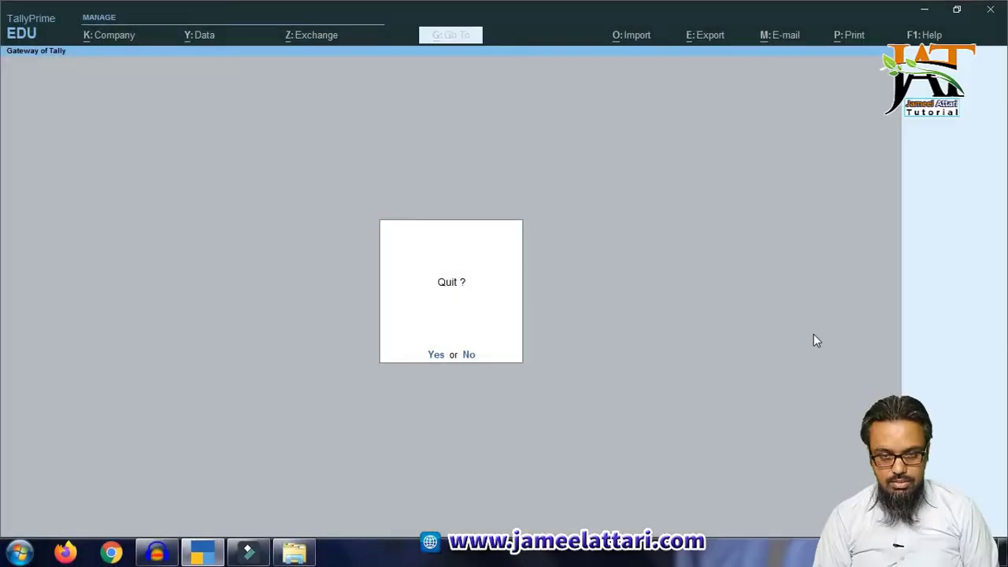
Decline quitting and open the list of additional reports from the Gateway of Tally.
{"action": "key", "text": "Escape"}
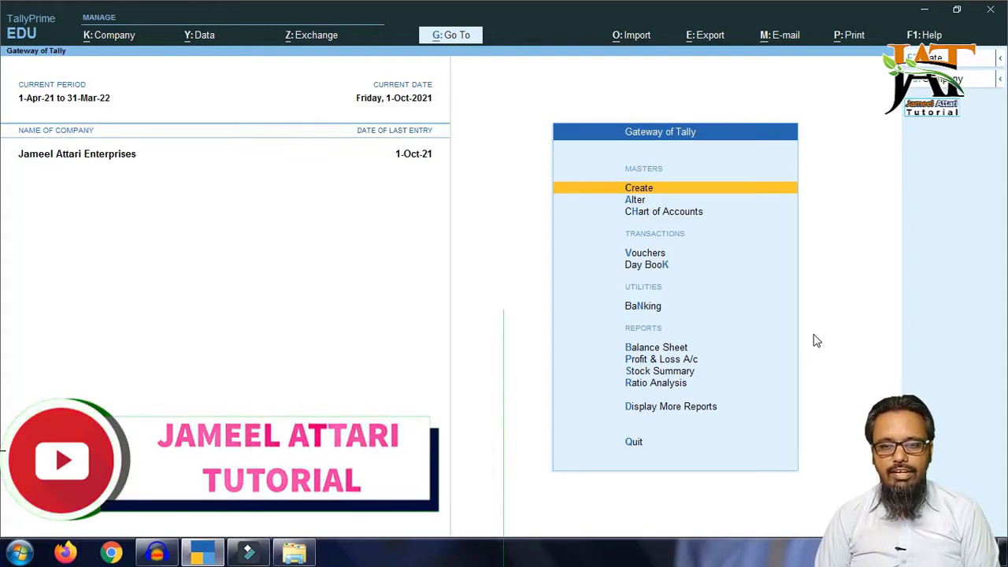
{"action": "key", "text": "Down"}
{"action": "key", "text": "Down"}
{"action": "key", "text": "Down"}
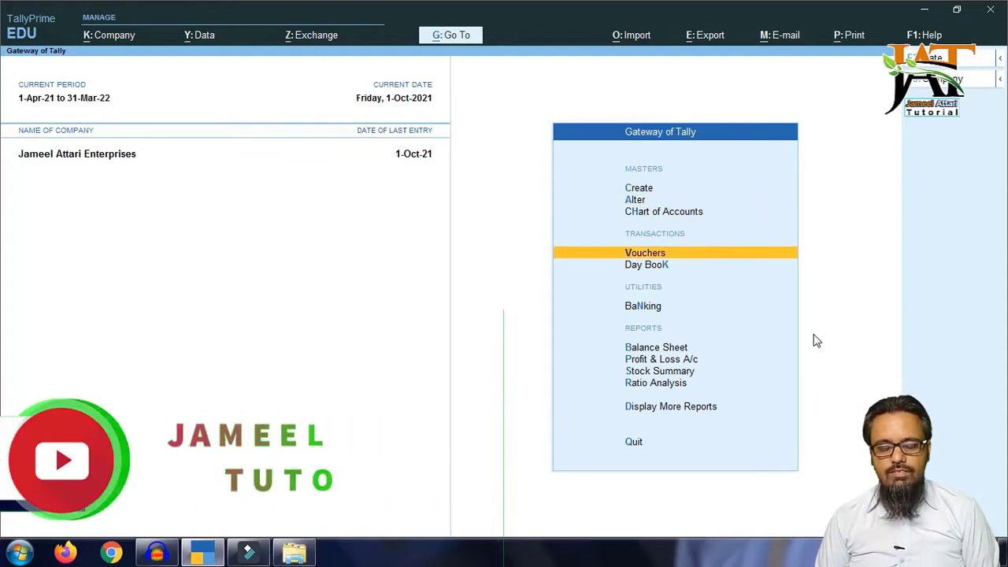
{"action": "key", "text": "Down"}
{"action": "key", "text": "Down"}
{"action": "key", "text": "Down"}
{"action": "key", "text": "Down"}
{"action": "key", "text": "Down"}
{"action": "key", "text": "Down"}
{"action": "key", "text": "Down"}
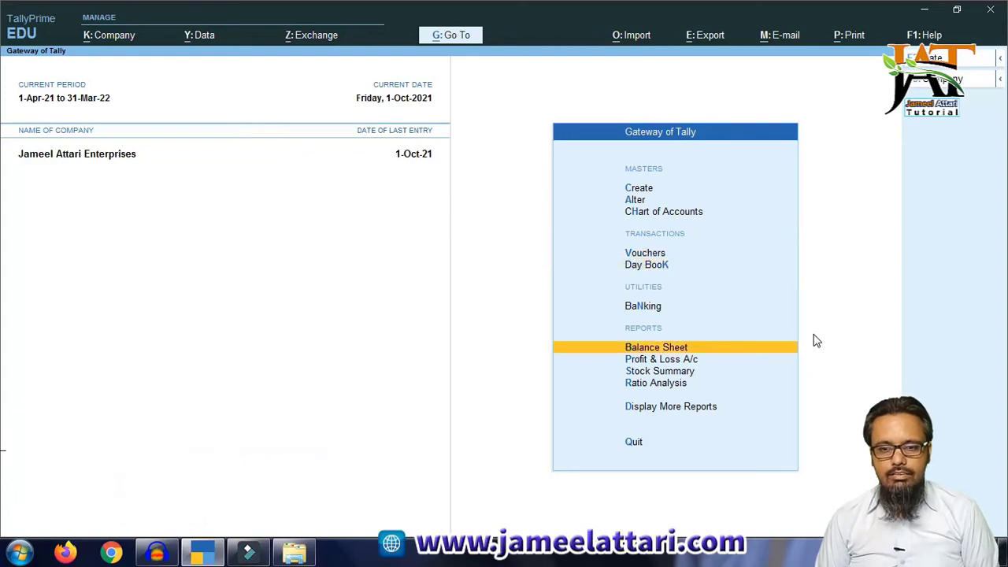
{"action": "key", "text": "Return"}
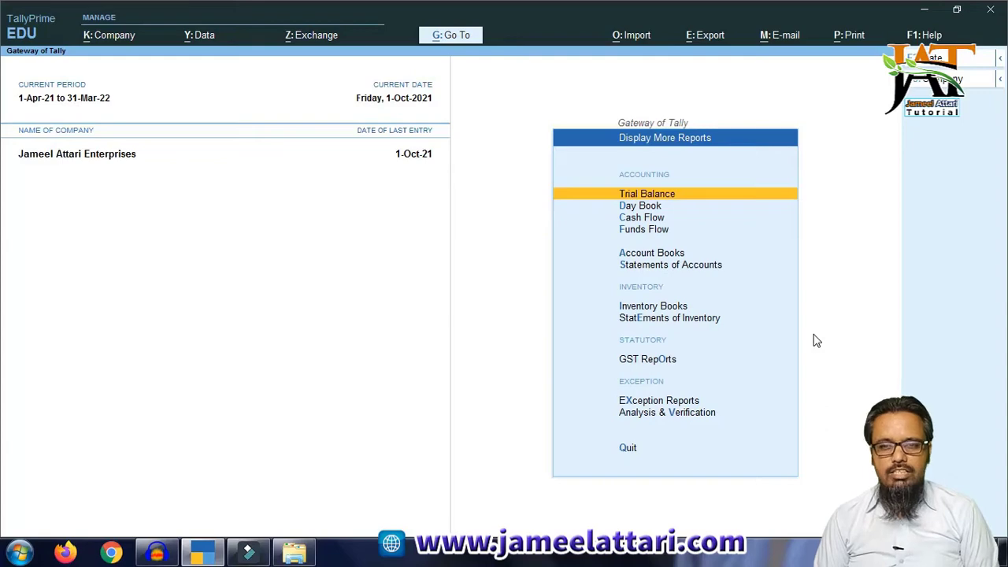
View the Purchase Register from the Account Books, and return to the Gateway of Tally.
{"action": "key", "text": "Down"}
{"action": "key", "text": "Down"}
{"action": "key", "text": "Down"}
{"action": "key", "text": "Down"}
{"action": "key", "text": "Return"}
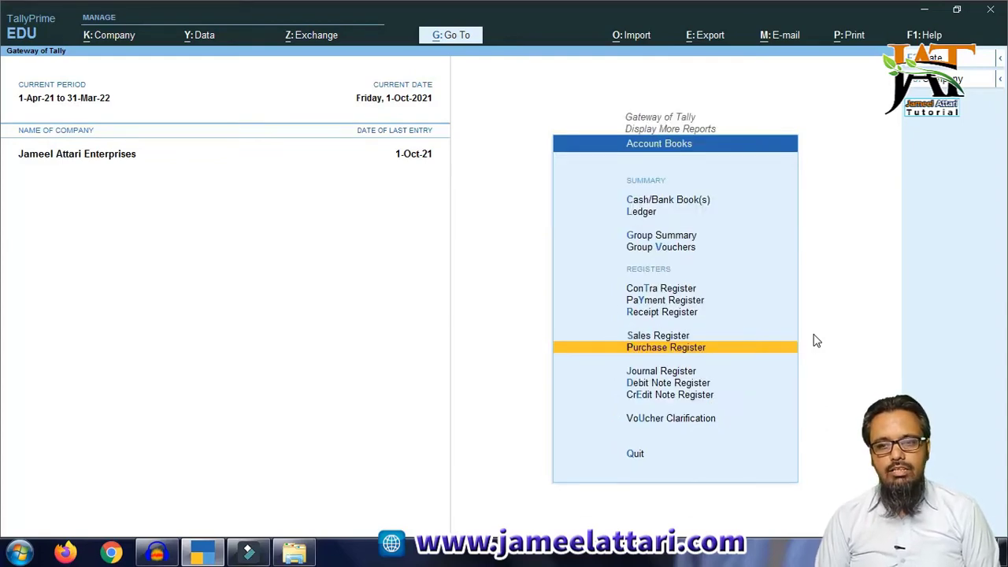
{"action": "key", "text": "Return"}
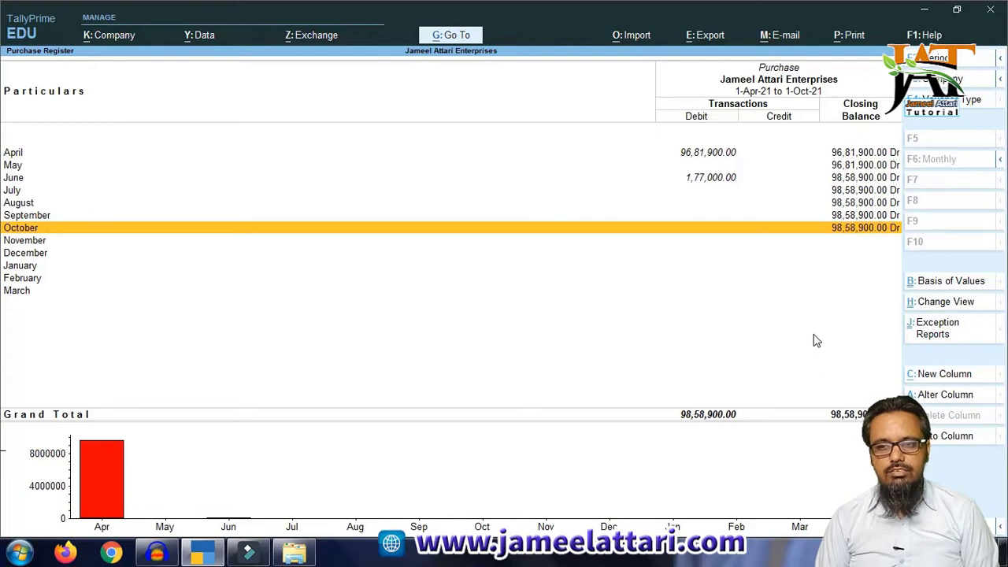
{"action": "key", "text": "Escape"}
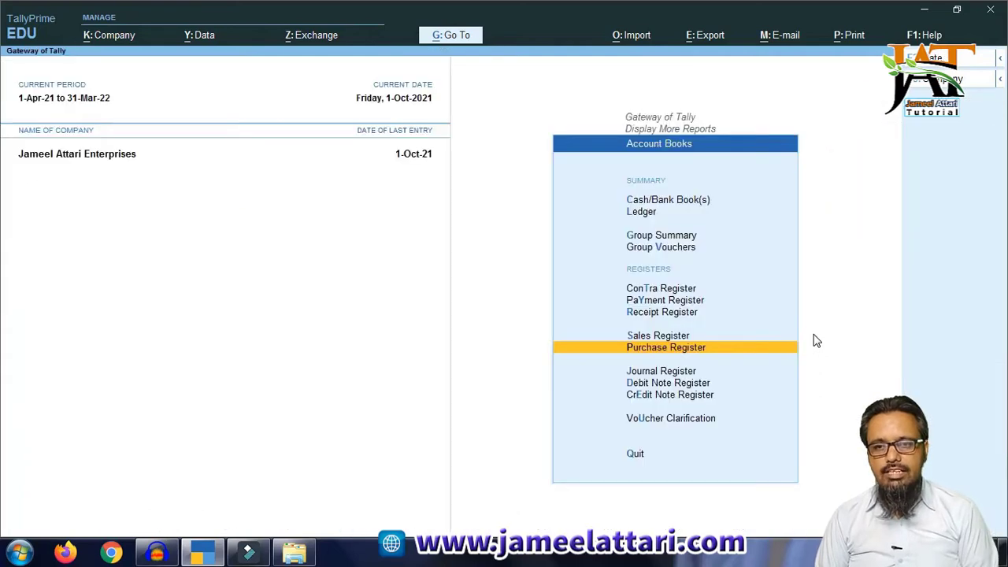
{"action": "key", "text": "Escape"}
{"action": "key", "text": "Escape"}
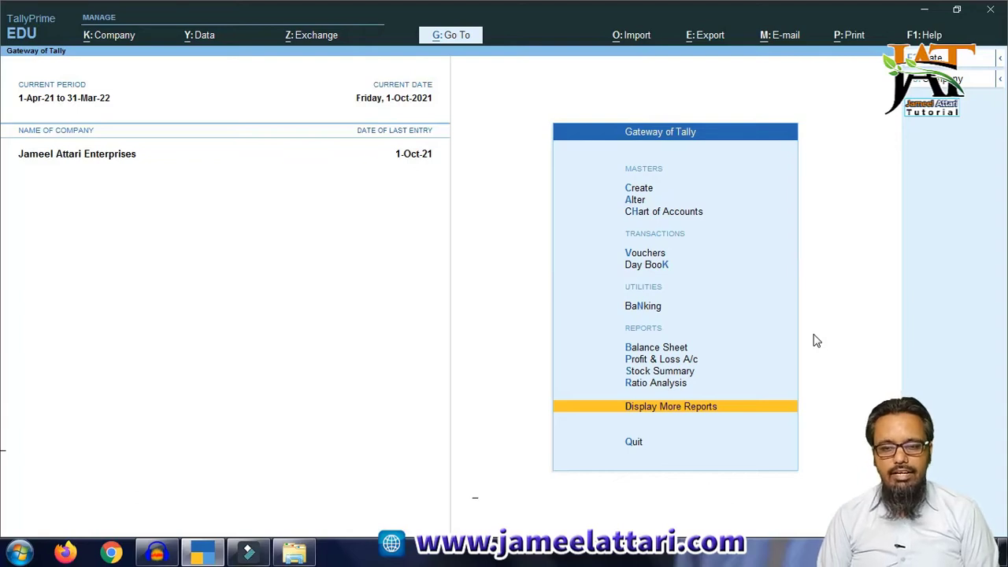
Open the Day Book from the additional accounting reports.
{"action": "key", "text": "Return"}
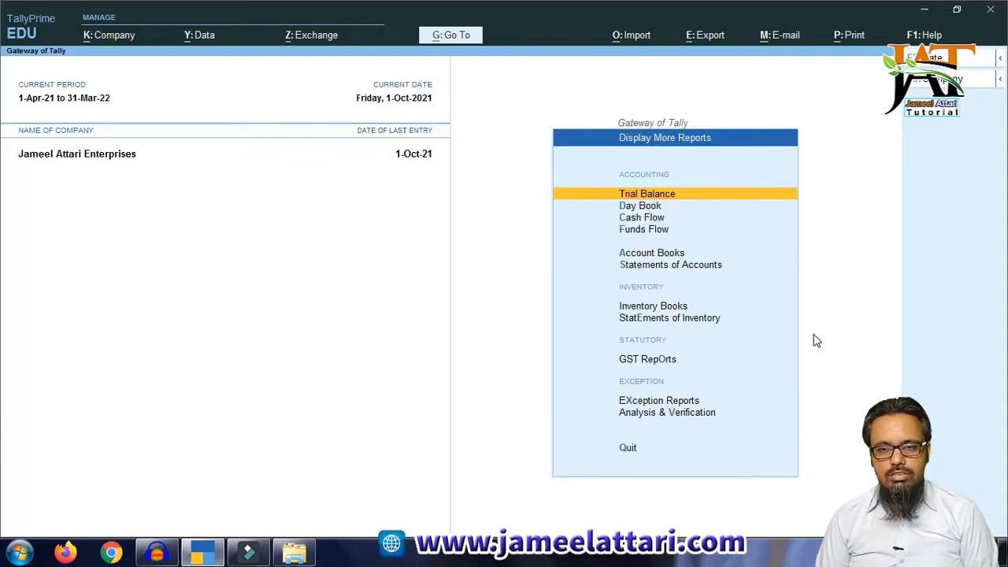
{"action": "key", "text": "Down"}
{"action": "key", "text": "Return"}
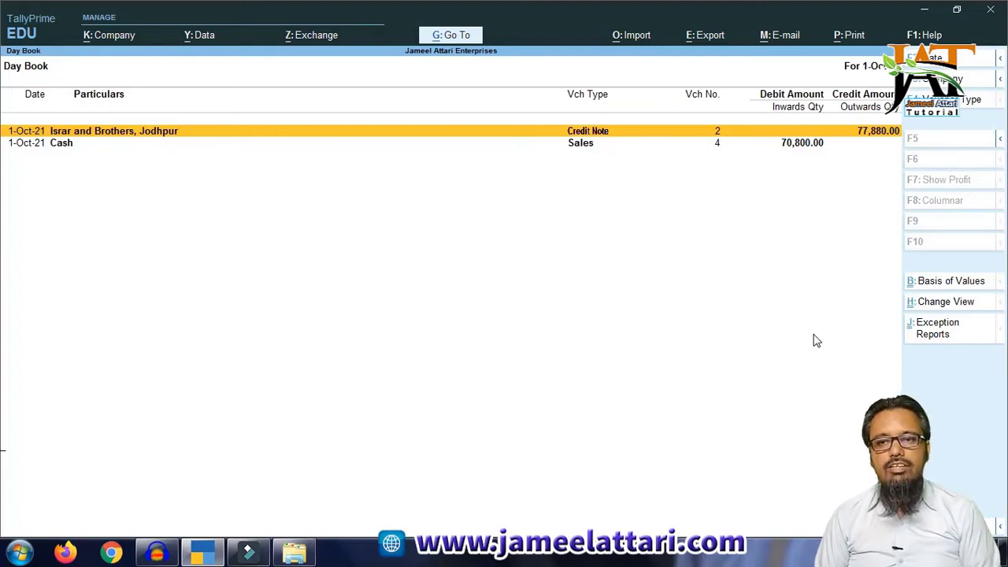
{"action": "key", "text": "F2"}
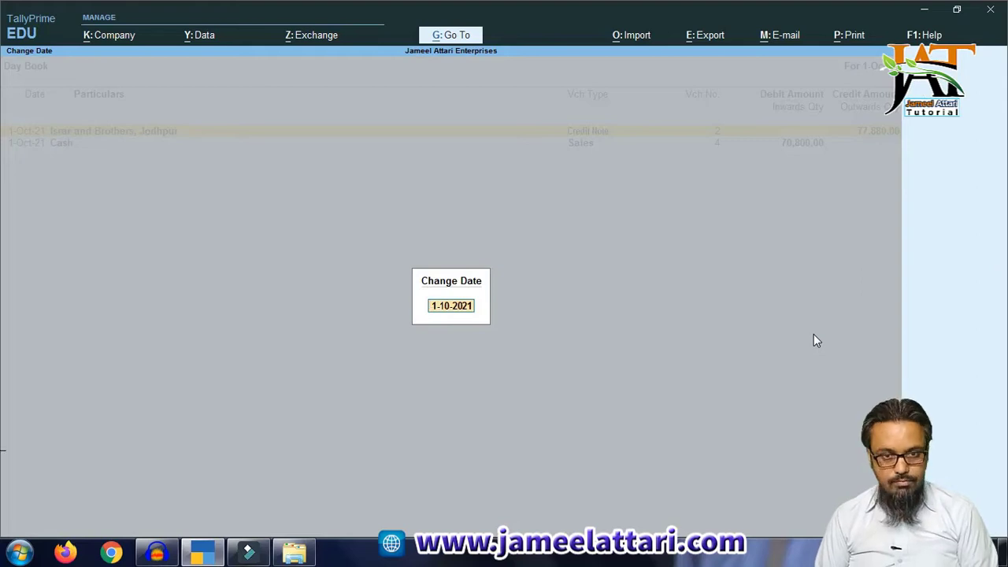
{"action": "key", "text": "Escape"}
{"action": "key", "text": "Escape"}
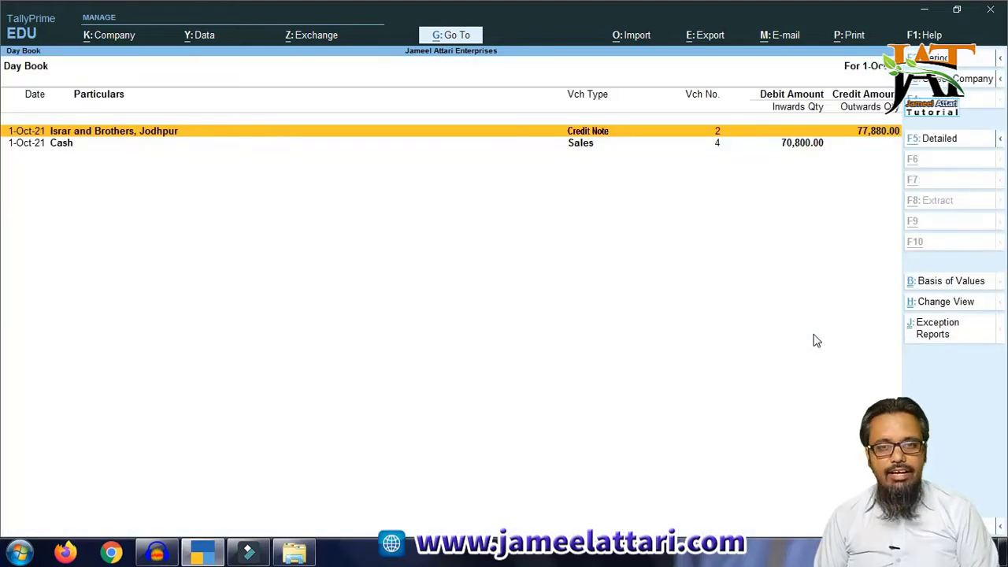
Set the Day Book's period from 1-4-2021 to 31-3-2022.
{"action": "key", "text": "alt+F2"}
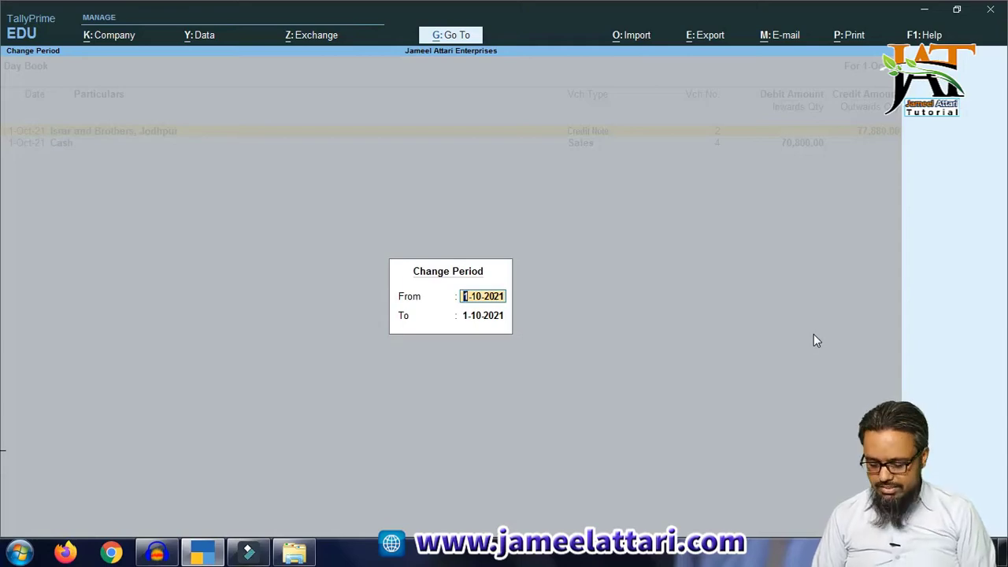
{"action": "type", "text": "1."}
{"action": "type", "text": "4"}
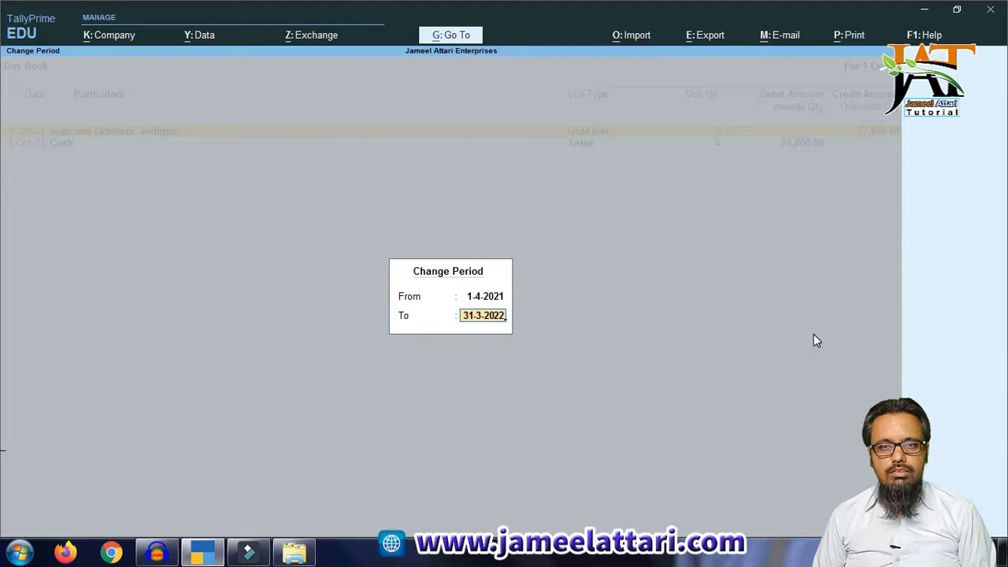
{"action": "key", "text": "Return"}
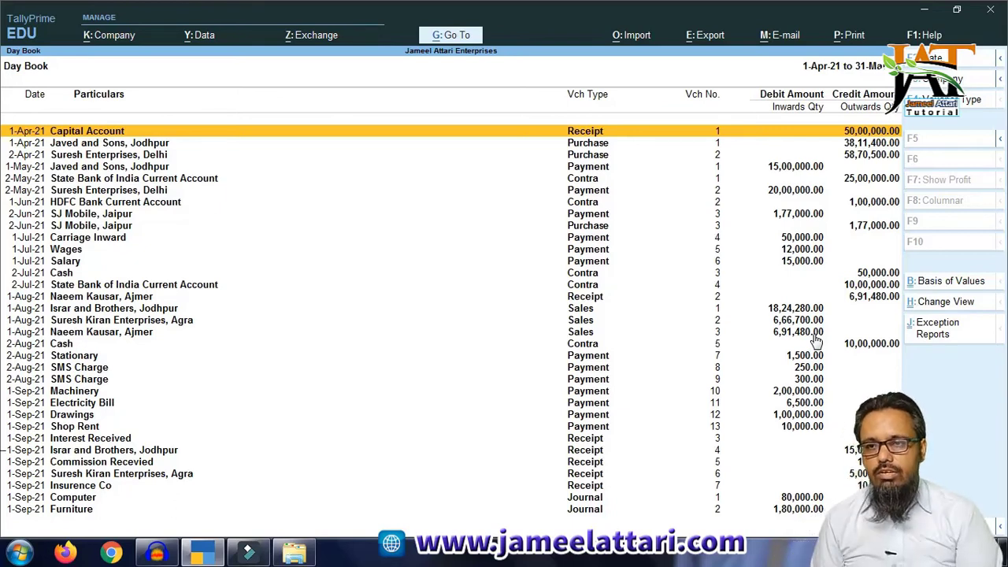
Filter the Day Book by voucher type to list only the Purchase vouchers.
{"action": "left_click", "coordinate": [965, 102]}
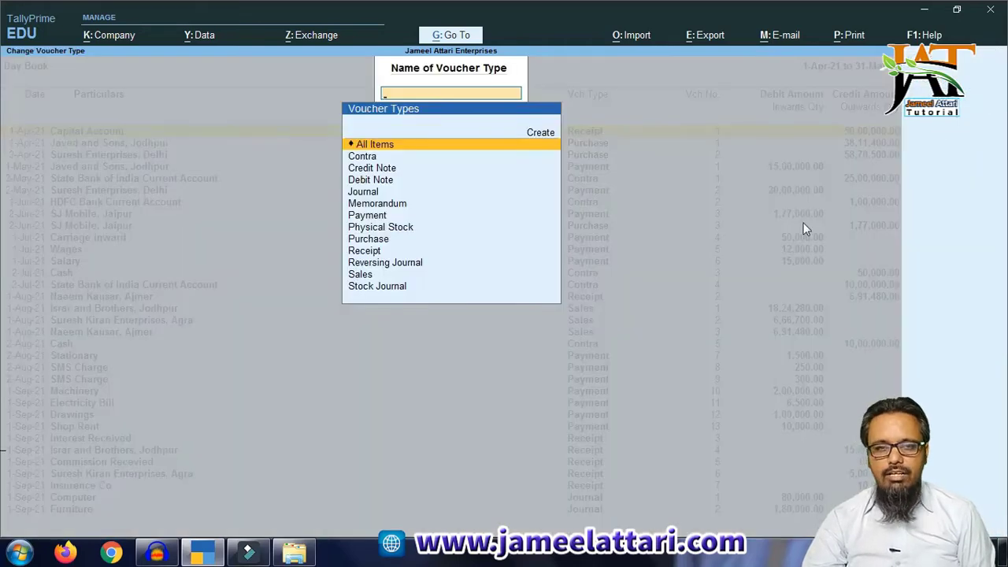
{"action": "key", "text": "Down"}
{"action": "key", "text": "Down"}
{"action": "key", "text": "Down"}
{"action": "key", "text": "Down"}
{"action": "key", "text": "Down"}
{"action": "key", "text": "Down"}
{"action": "key", "text": "Down"}
{"action": "key", "text": "Down"}
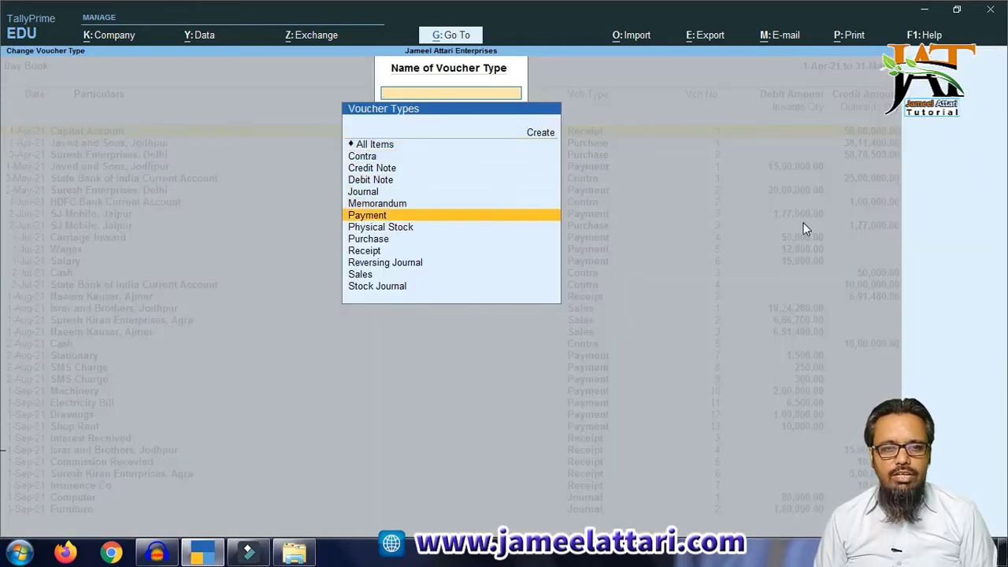
{"action": "key", "text": "Return"}
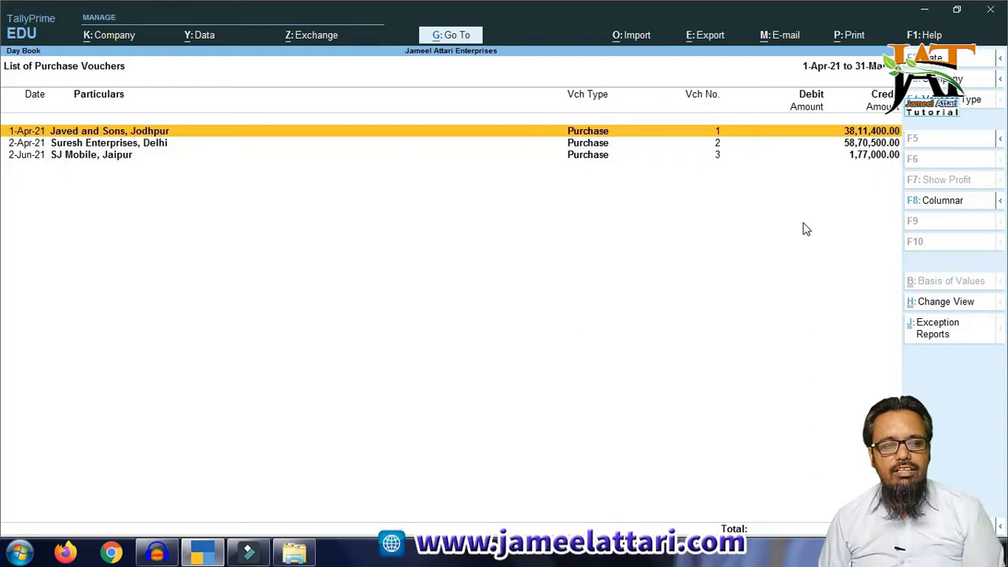
Open purchase voucher no. 2 of Suresh Enterprises, Delhi for alteration, keeping its date and supplier invoice details.
{"action": "key", "text": "Down"}
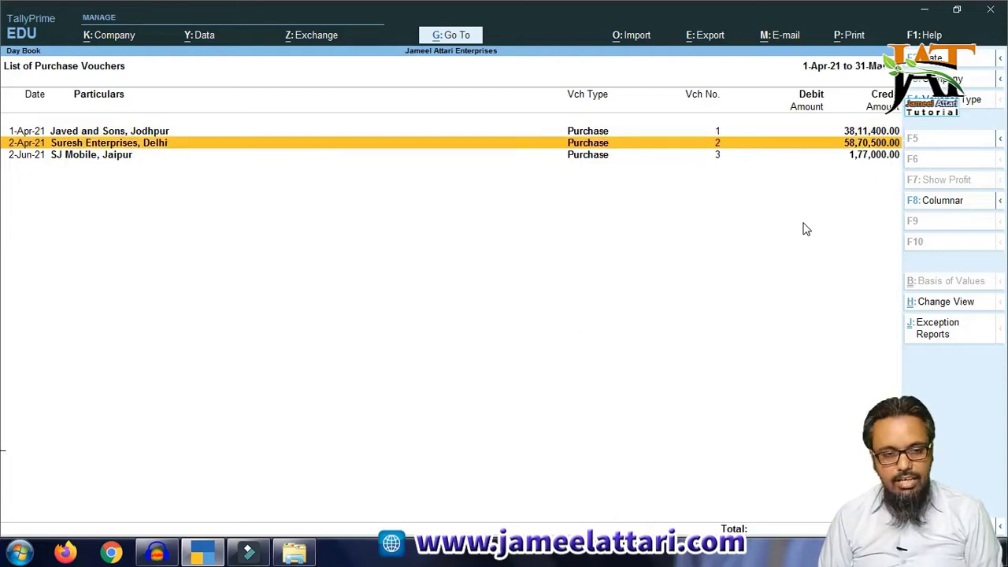
{"action": "key", "text": "Return"}
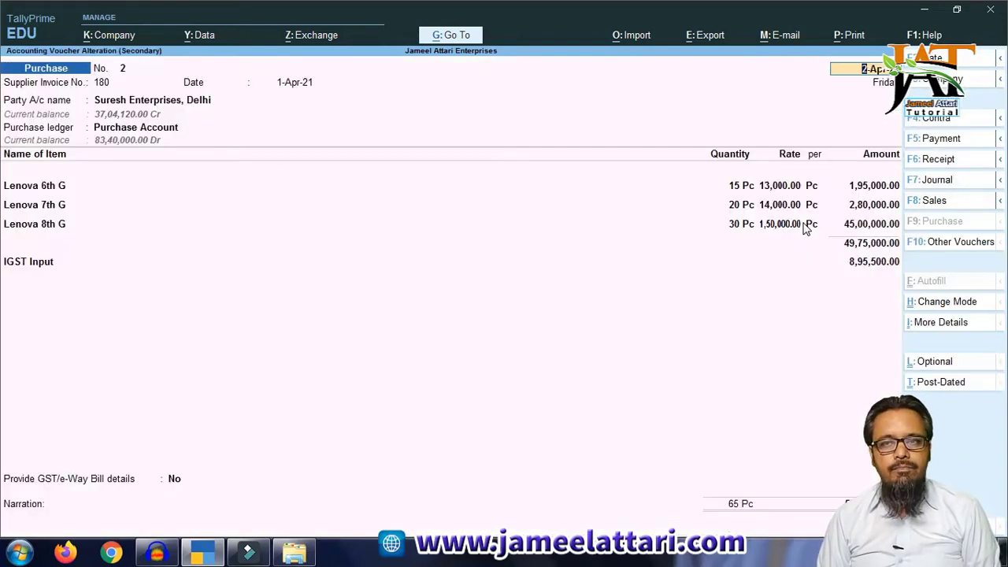
{"action": "key", "text": "Return"}
{"action": "key", "text": "Return"}
{"action": "key", "text": "Return"}
{"action": "key", "text": "Return"}
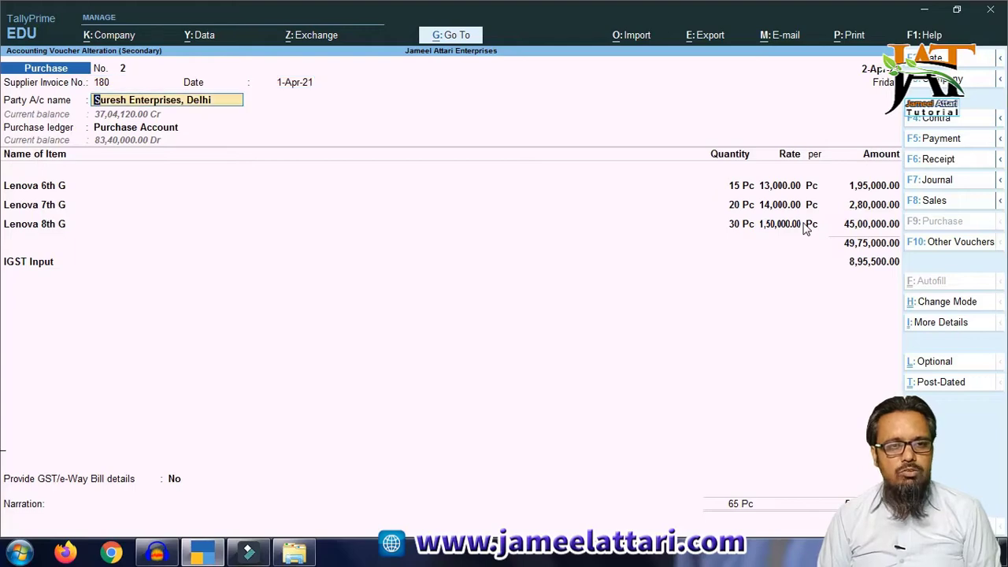
Accept the existing party details of Suresh Enterprises, Delhi and proceed to the voucher's item lines.
{"action": "key", "text": "Return"}
{"action": "key", "text": "Return"}
{"action": "key", "text": "Return"}
{"action": "key", "text": "Return"}
{"action": "key", "text": "Return"}
{"action": "key", "text": "Return"}
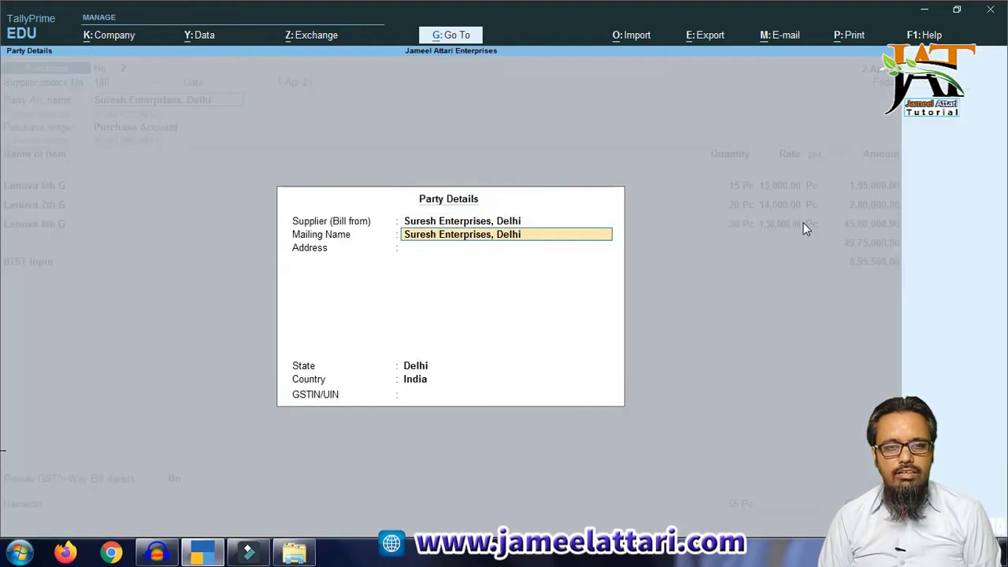
{"action": "key", "text": "Return"}
{"action": "key", "text": "Return"}
{"action": "key", "text": "Return"}
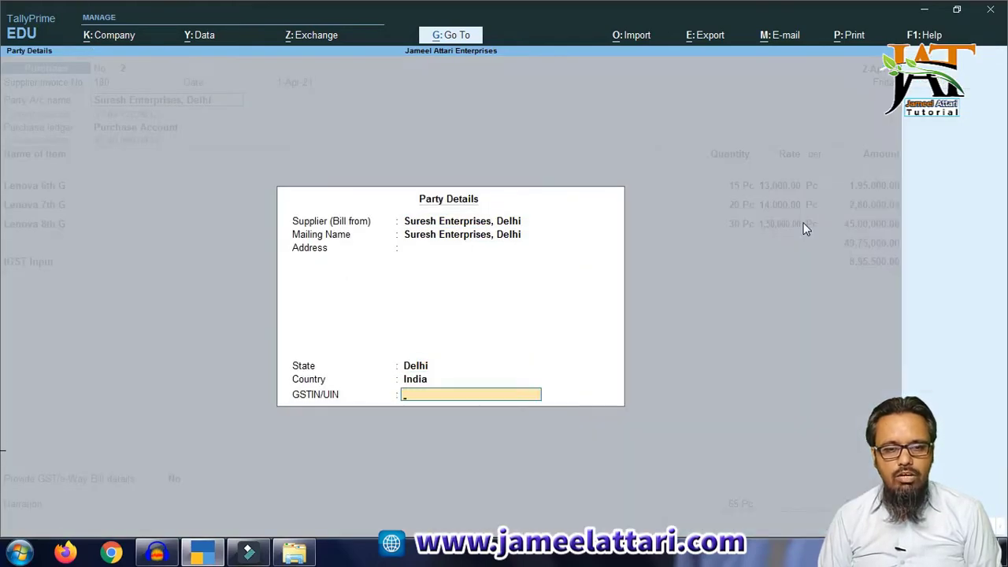
{"action": "key", "text": "Return"}
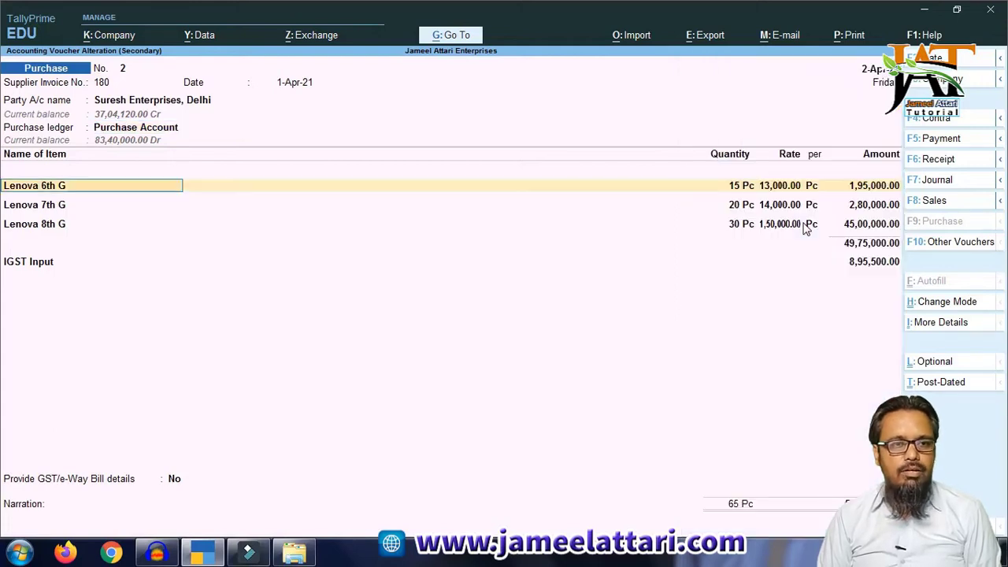
Set the quantity of Lenova 6th G in the purchase voucher to 20 Pc.
{"action": "key", "text": "Return"}
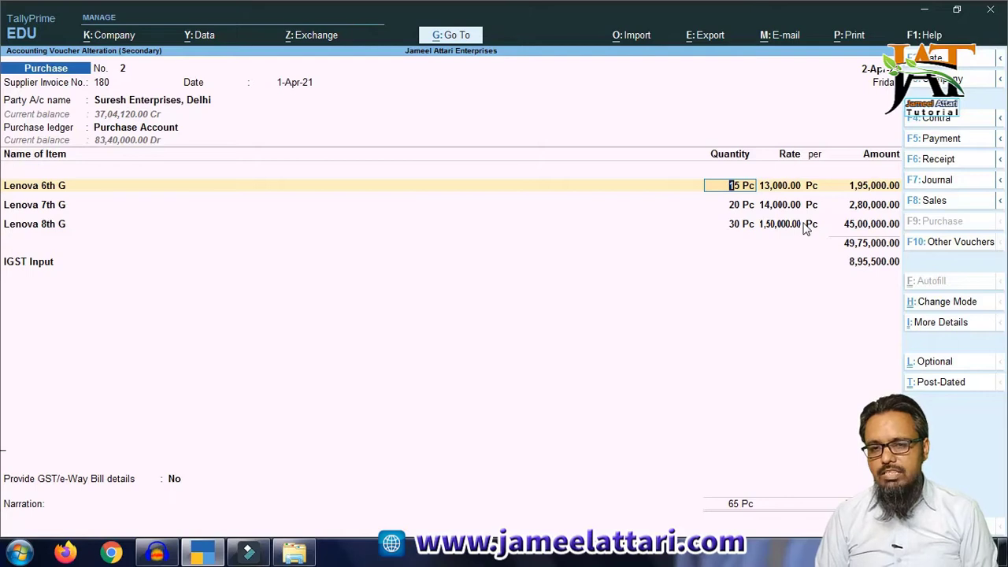
{"action": "type", "text": "20"}
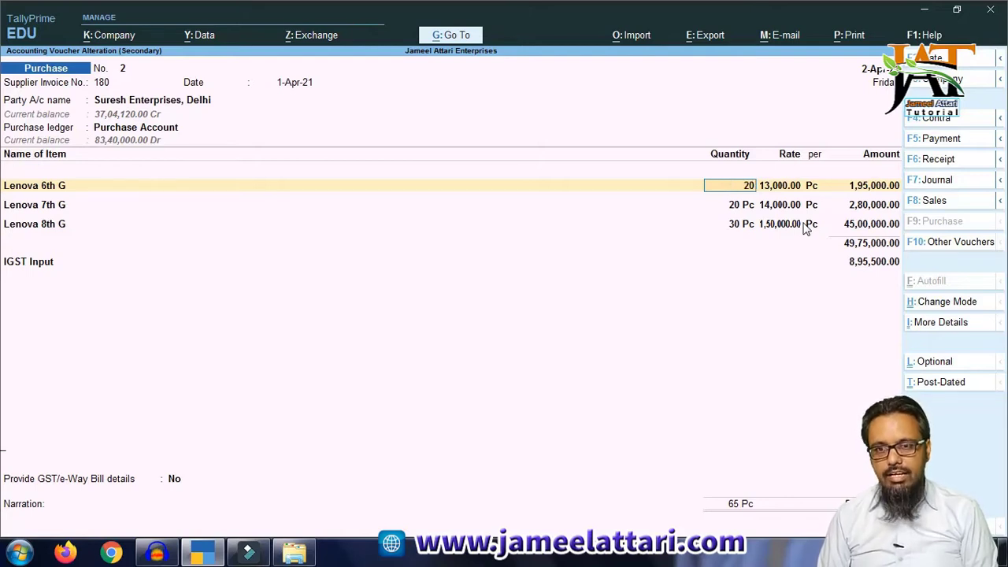
{"action": "key", "text": "Return"}
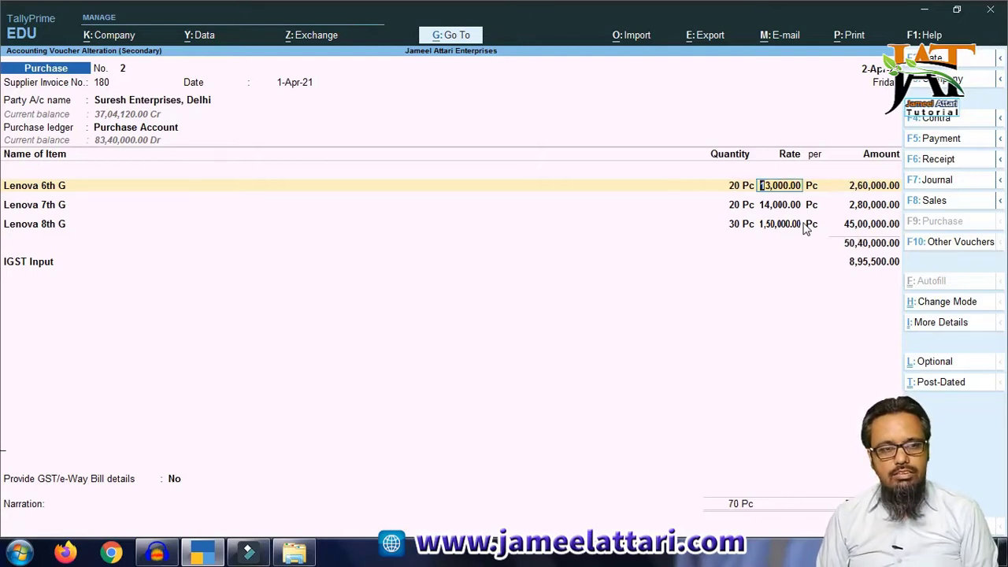
Keep the Lenova 6th G rate and set the quantity of Lenova 7th G to 15 Pc.
{"action": "key", "text": "Return"}
{"action": "key", "text": "Return"}
{"action": "key", "text": "Return"}
{"action": "key", "text": "Return"}
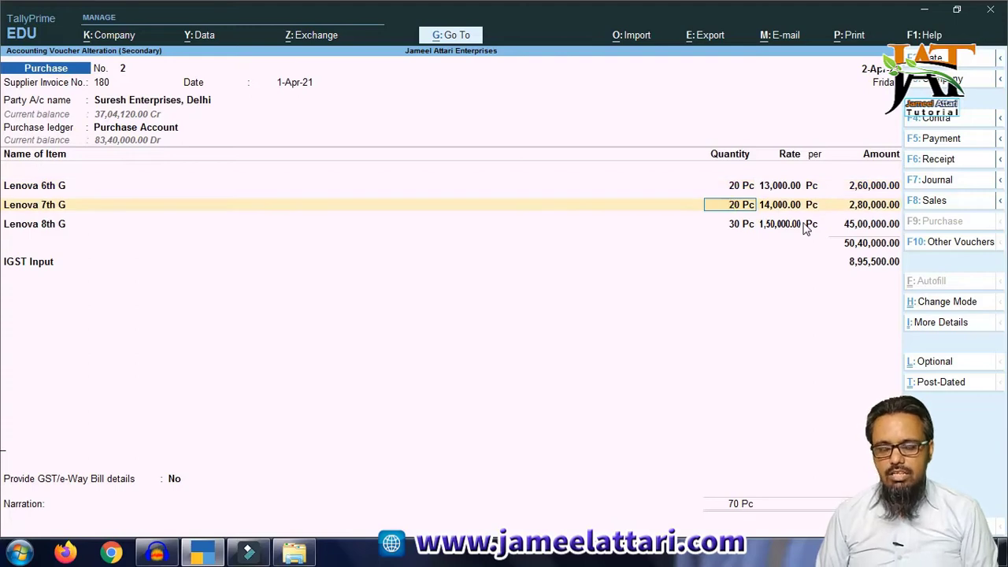
{"action": "type", "text": "15"}
{"action": "key", "text": "Return"}
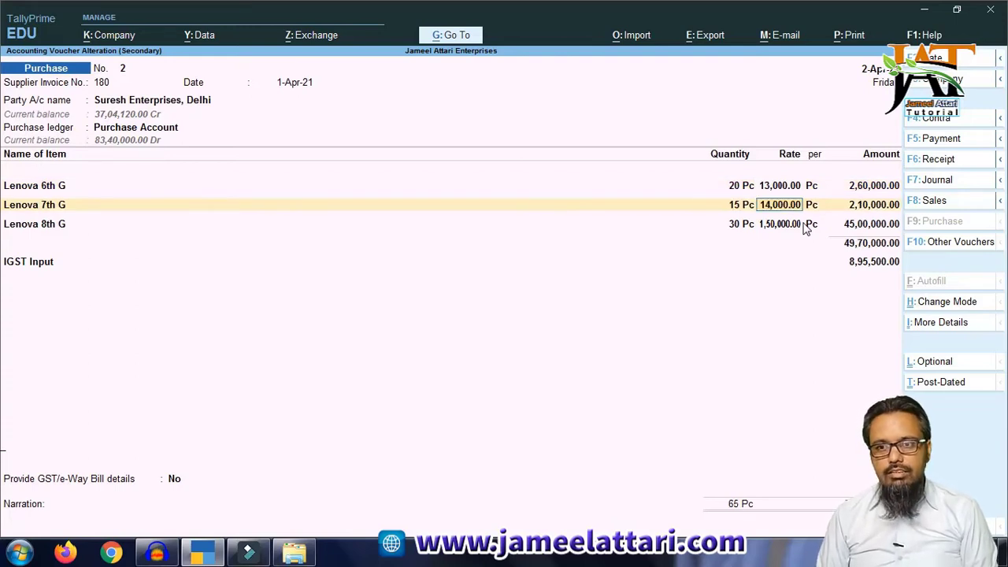
Keep the Lenova 8th G line as it is, end the item list and recalculate the IGST Input.
{"action": "key", "text": "Return"}
{"action": "key", "text": "Return"}
{"action": "key", "text": "Return"}
{"action": "key", "text": "Return"}
{"action": "key", "text": "Return"}
{"action": "key", "text": "Return"}
{"action": "key", "text": "Return"}
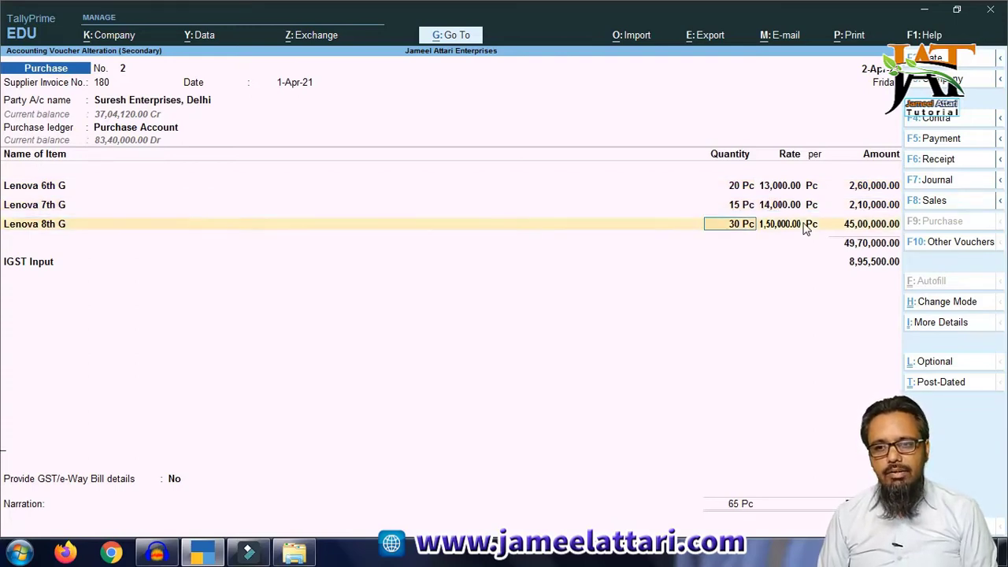
{"action": "key", "text": "Return"}
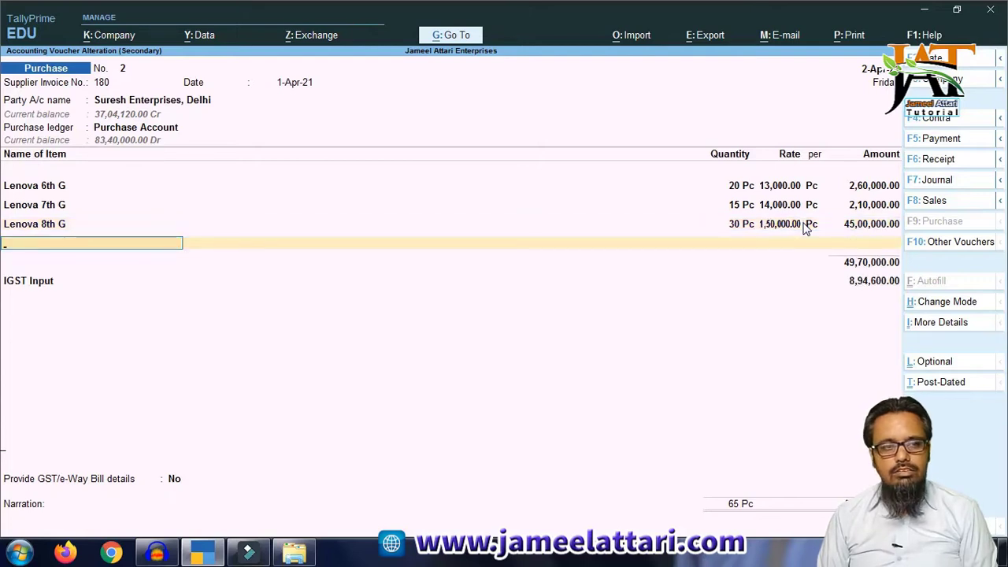
{"action": "key", "text": "Return"}
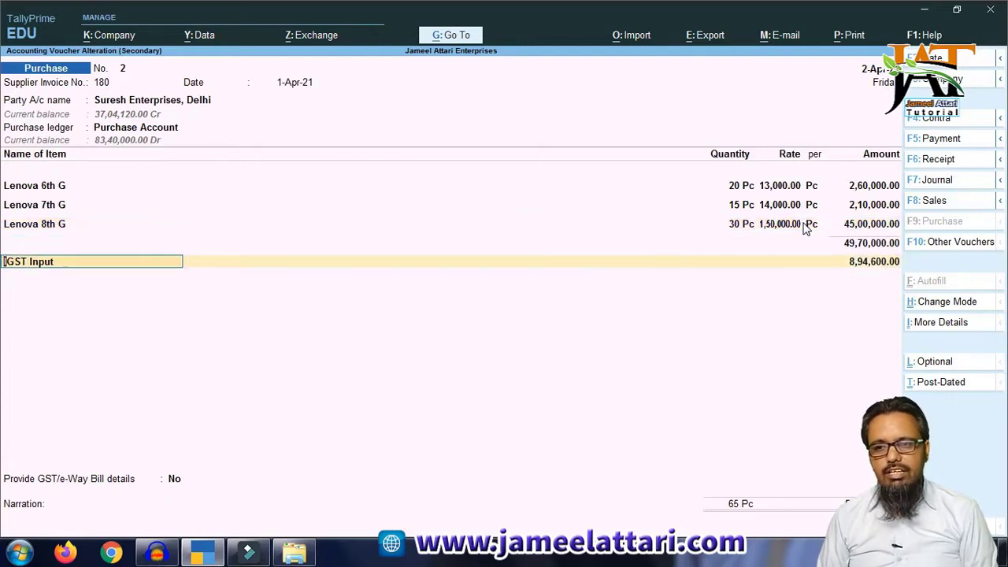
{"action": "key", "text": "Return"}
{"action": "key", "text": "Return"}
{"action": "key", "text": "Return"}
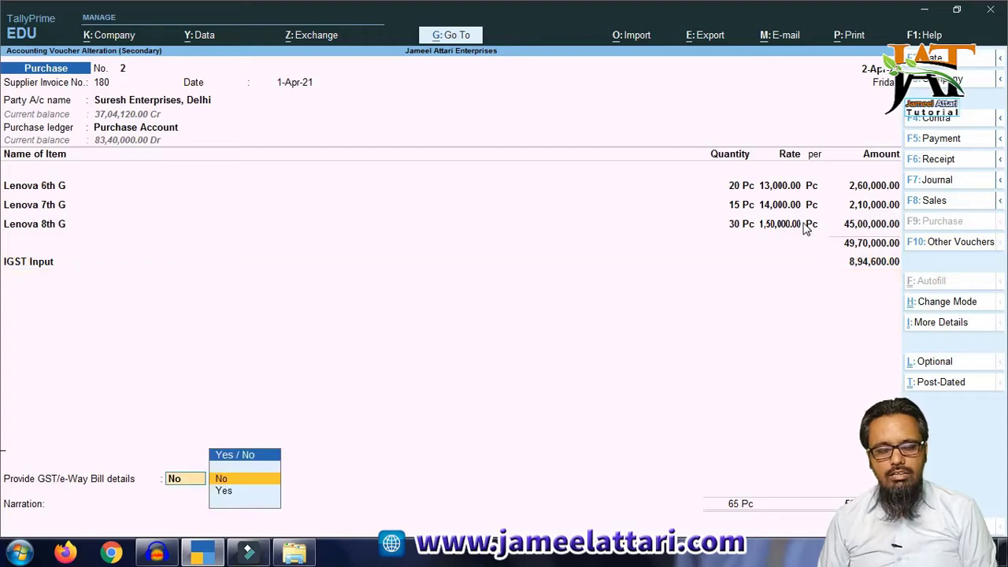
Leave GST/e-Way Bill details at No, keep the bill-wise New Ref 180 for Suresh Enterprises, Delhi, and save the purchase voucher.
{"action": "key", "text": "Return"}
{"action": "key", "text": "Return"}
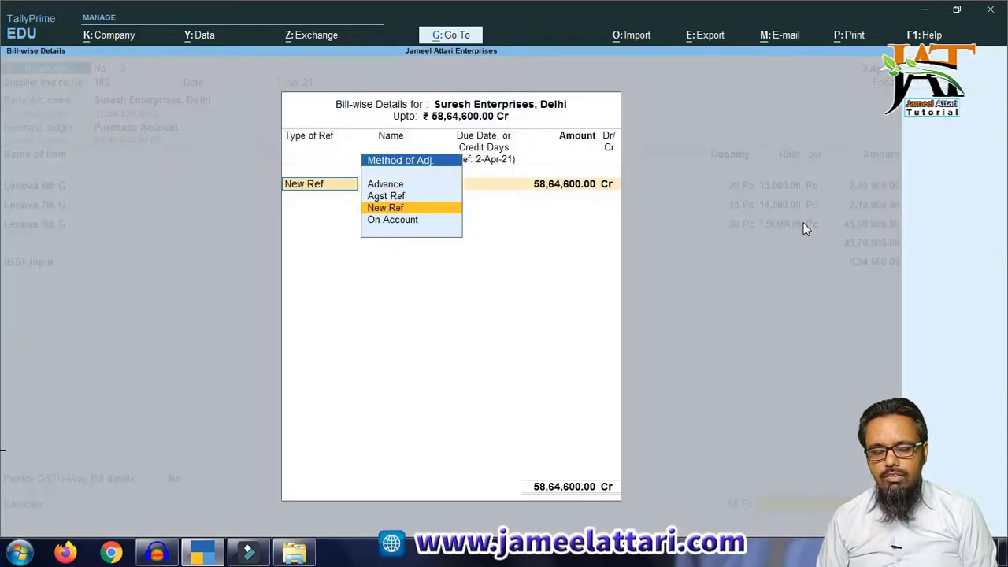
{"action": "key", "text": "Return"}
{"action": "key", "text": "Return"}
{"action": "key", "text": "Return"}
{"action": "key", "text": "Return"}
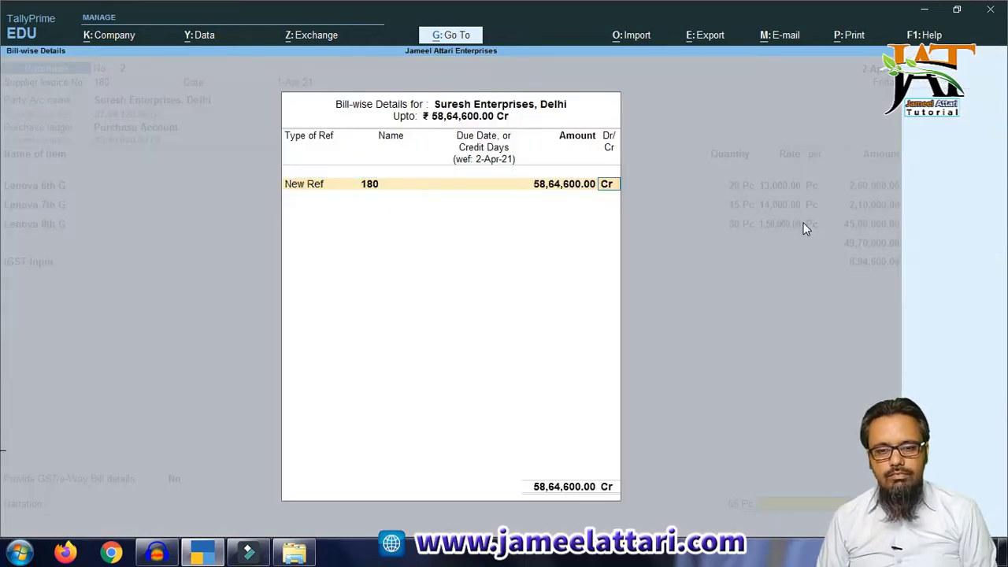
{"action": "key", "text": "Return"}
{"action": "key", "text": "Return"}
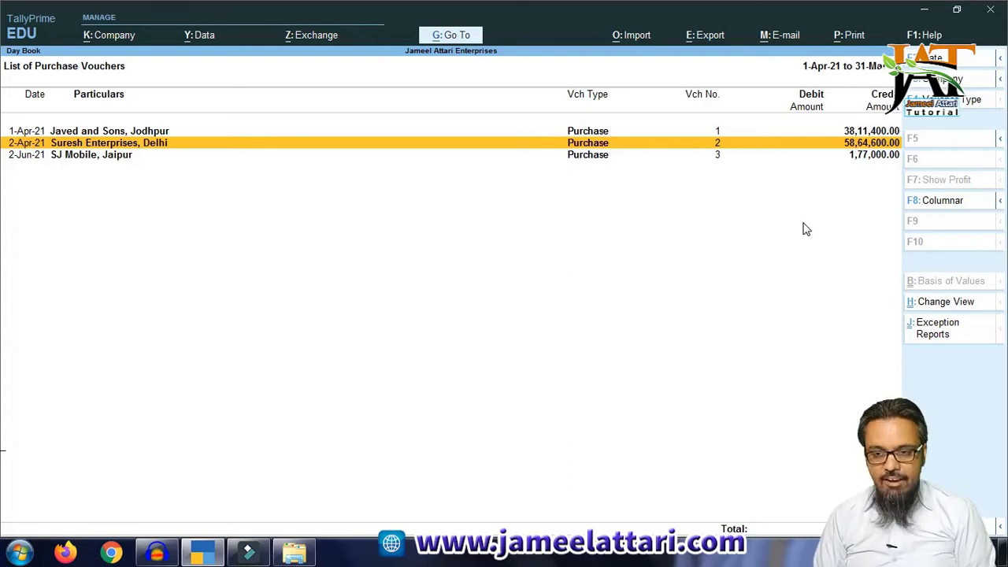
Switch the Day Book's voucher list to the Sales voucher type.
{"action": "key", "text": "F4"}
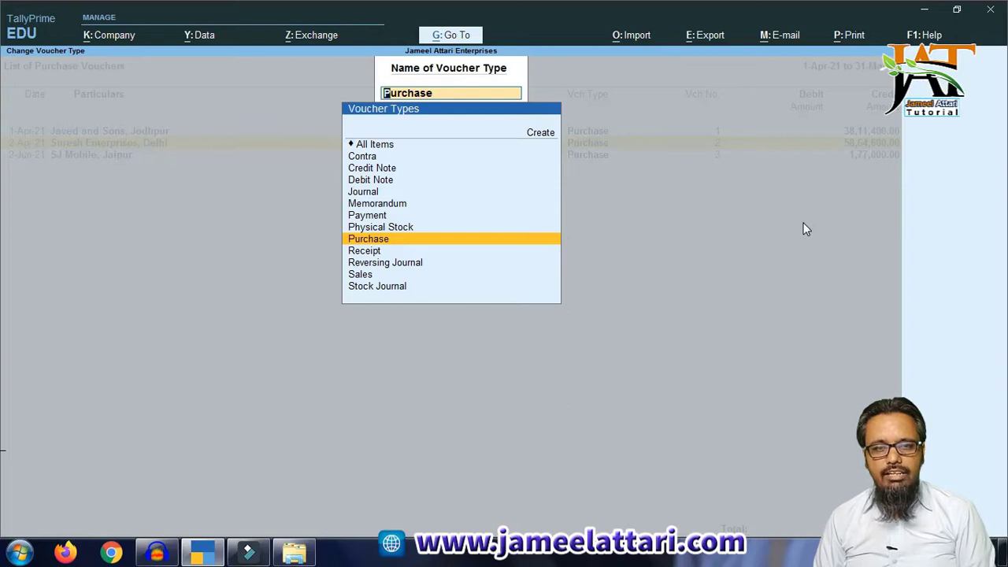
{"action": "key", "text": "Down"}
{"action": "key", "text": "Down"}
{"action": "key", "text": "Down"}
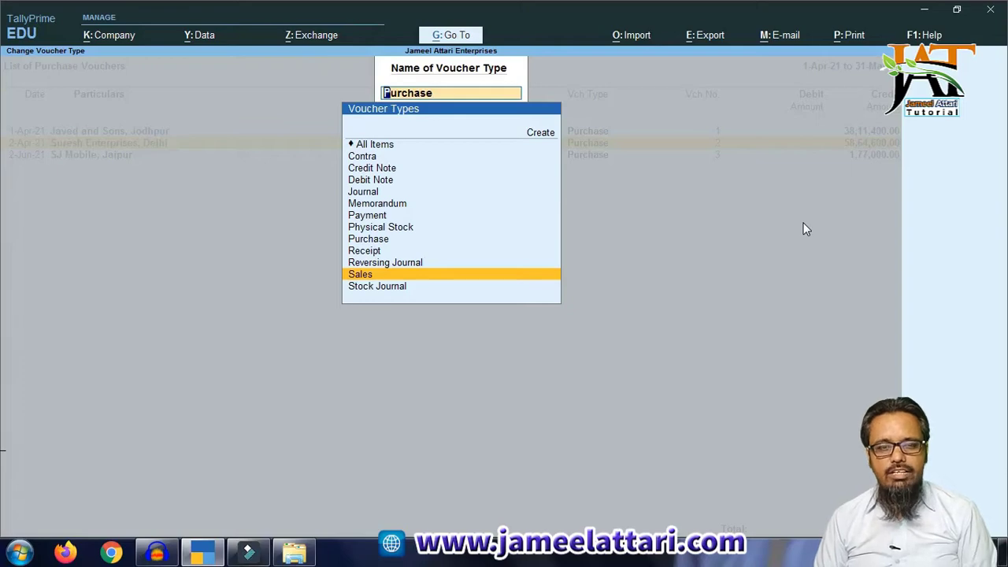
{"action": "key", "text": "Return"}
Open the Cash sales voucher no. 4 dated 1-Oct-21 for alteration.
{"action": "key", "text": "Down"}
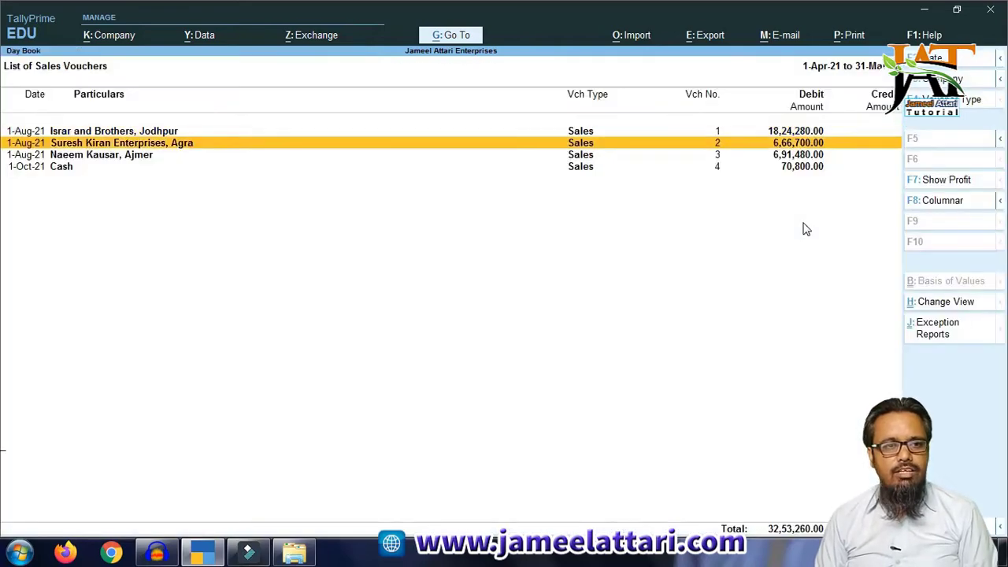
{"action": "key", "text": "Down"}
{"action": "key", "text": "Down"}
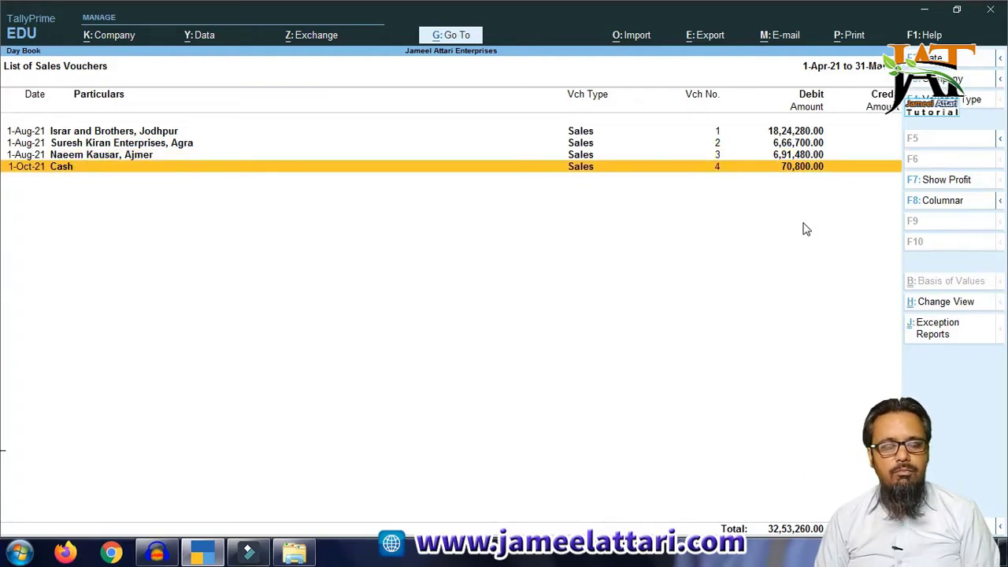
{"action": "key", "text": "Return"}
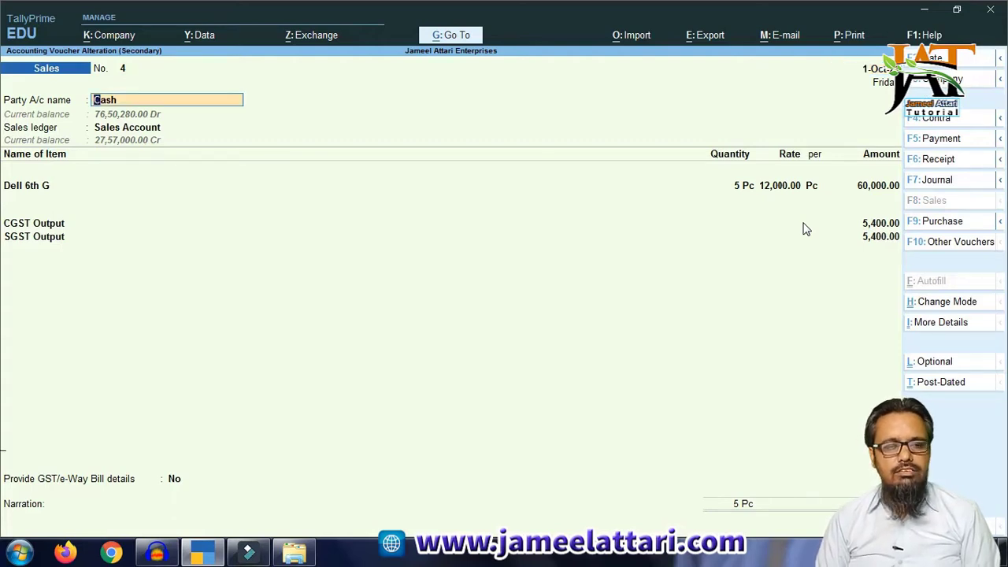
Accept the Cash party with its existing dispatch and party details, keep the Sales Account ledger and proceed to the item lines.
{"action": "key", "text": "Return"}
{"action": "key", "text": "Return"}
{"action": "key", "text": "Return"}
{"action": "key", "text": "Return"}
{"action": "key", "text": "Return"}
{"action": "key", "text": "Return"}
{"action": "key", "text": "Return"}
{"action": "key", "text": "Return"}
{"action": "key", "text": "Return"}
{"action": "key", "text": "Return"}
{"action": "key", "text": "Return"}
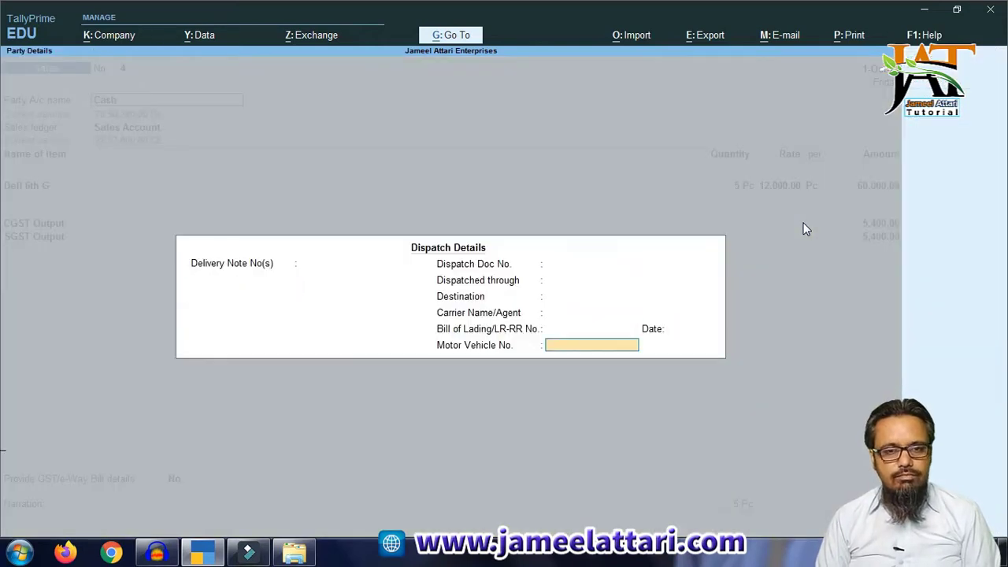
{"action": "key", "text": "Return"}
{"action": "key", "text": "Return"}
{"action": "key", "text": "Return"}
{"action": "key", "text": "Return"}
{"action": "key", "text": "Return"}
{"action": "key", "text": "Return"}
{"action": "key", "text": "Return"}
{"action": "key", "text": "Return"}
{"action": "key", "text": "Return"}
{"action": "key", "text": "Return"}
{"action": "key", "text": "Return"}
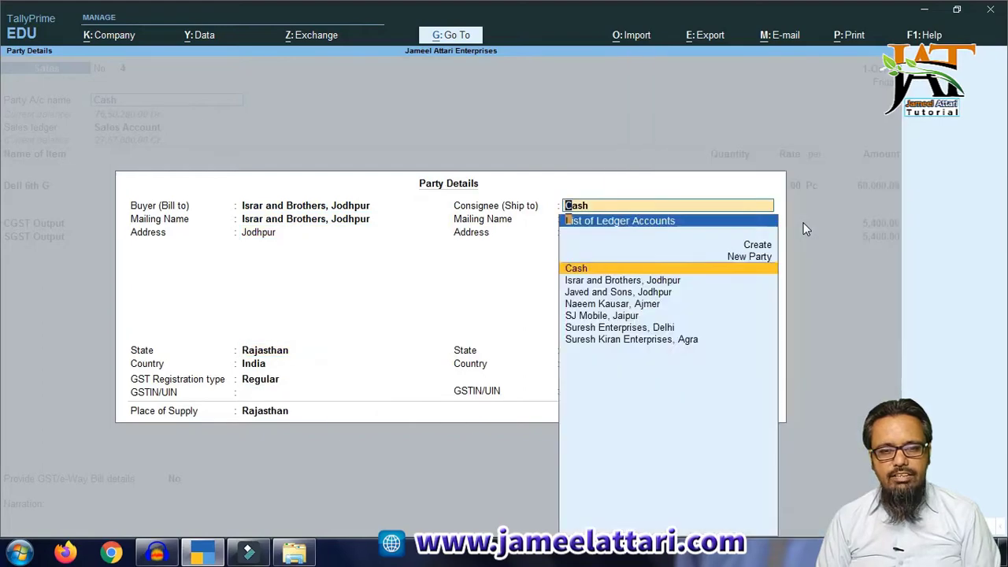
{"action": "key", "text": "Return"}
{"action": "key", "text": "Return"}
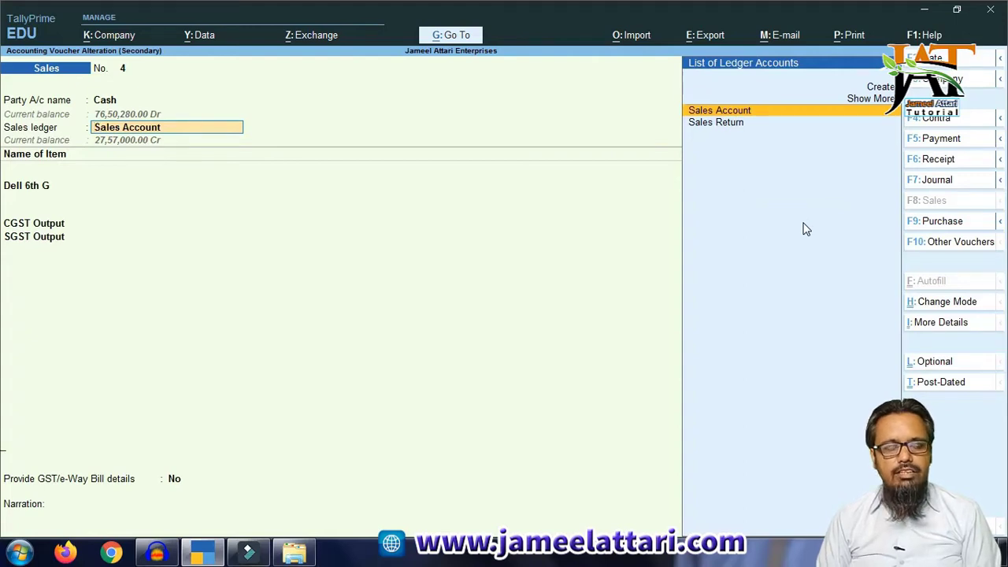
{"action": "key", "text": "Return"}
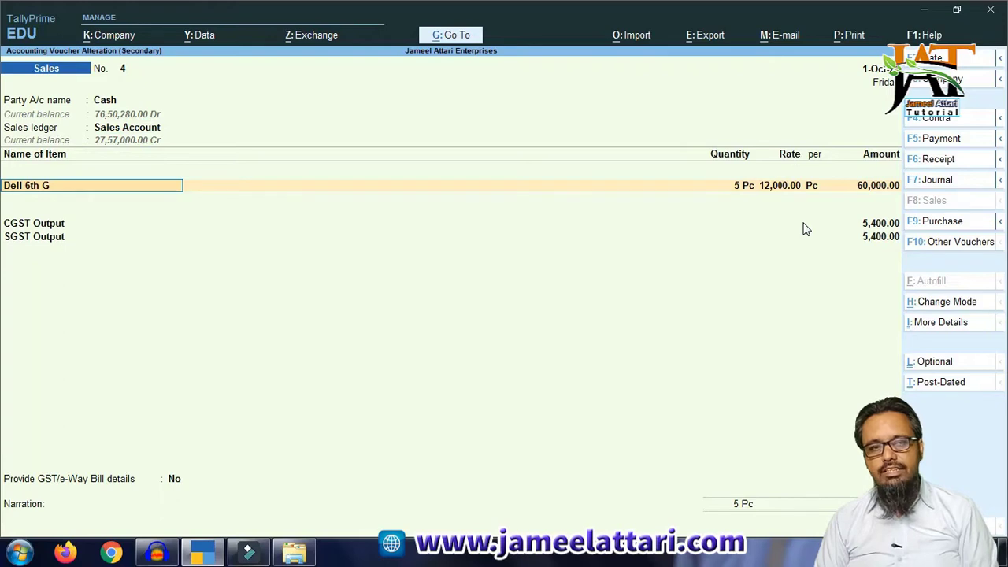
Set the quantity of Dell 6th G in the cash sales voucher to 3 Pc, keeping its rate.
{"action": "key", "text": "Return"}
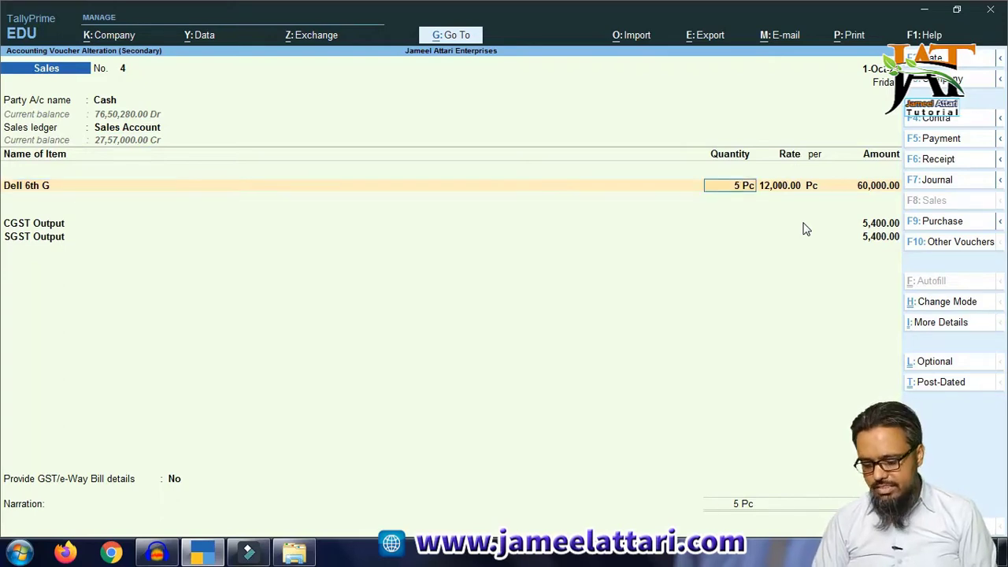
{"action": "type", "text": "3"}
{"action": "key", "text": "Return"}
{"action": "key", "text": "Return"}
{"action": "key", "text": "Return"}
{"action": "key", "text": "Return"}
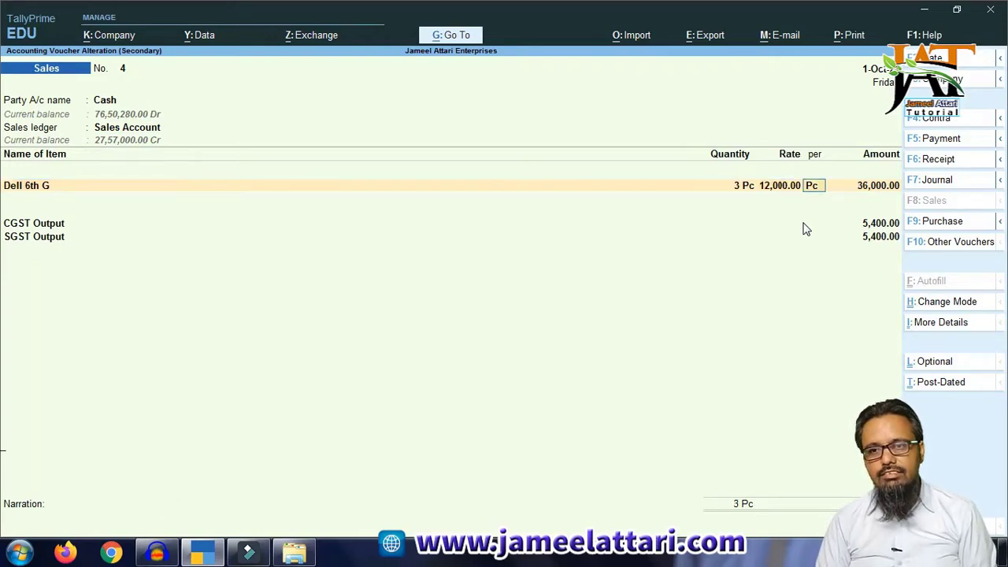
Add a Dell 8th G line of 2 Pc at the rate of 13,000 and end the item list.
{"action": "type", "text": "D"}
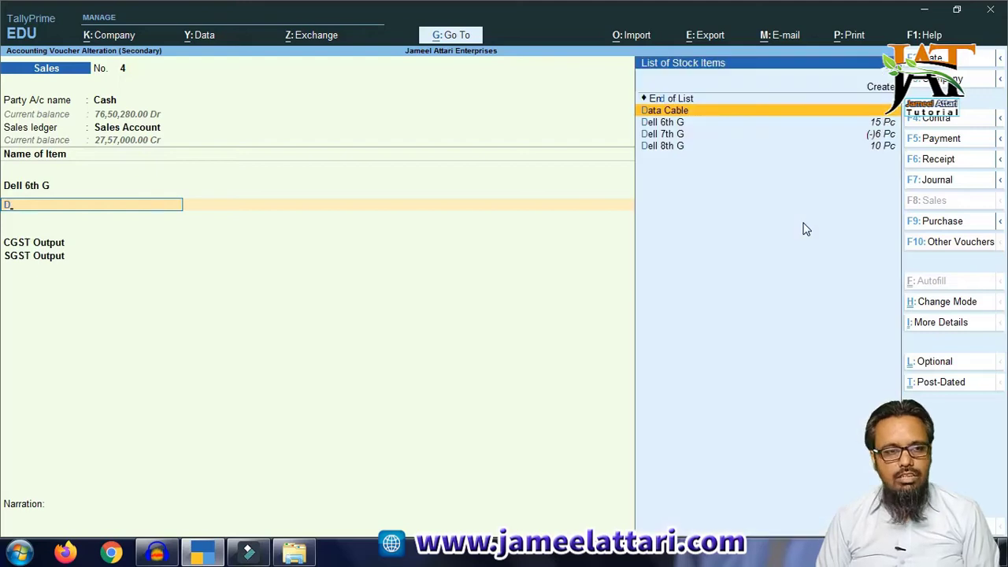
{"action": "key", "text": "Down"}
{"action": "key", "text": "Down"}
{"action": "key", "text": "Down"}
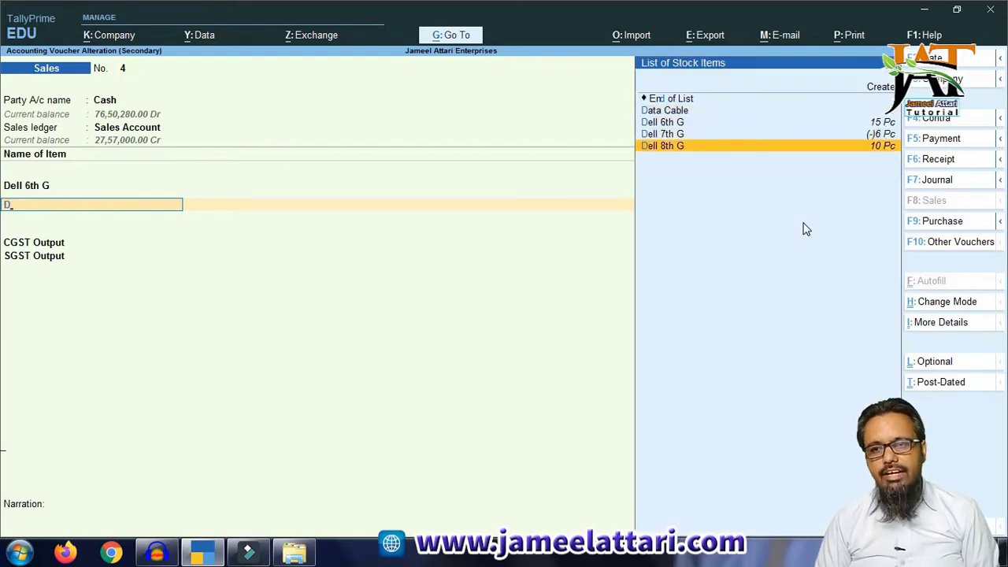
{"action": "key", "text": "Return"}
{"action": "type", "text": "2"}
{"action": "key", "text": "Return"}
{"action": "key", "text": "Return"}
{"action": "key", "text": "Return"}
{"action": "key", "text": "Return"}
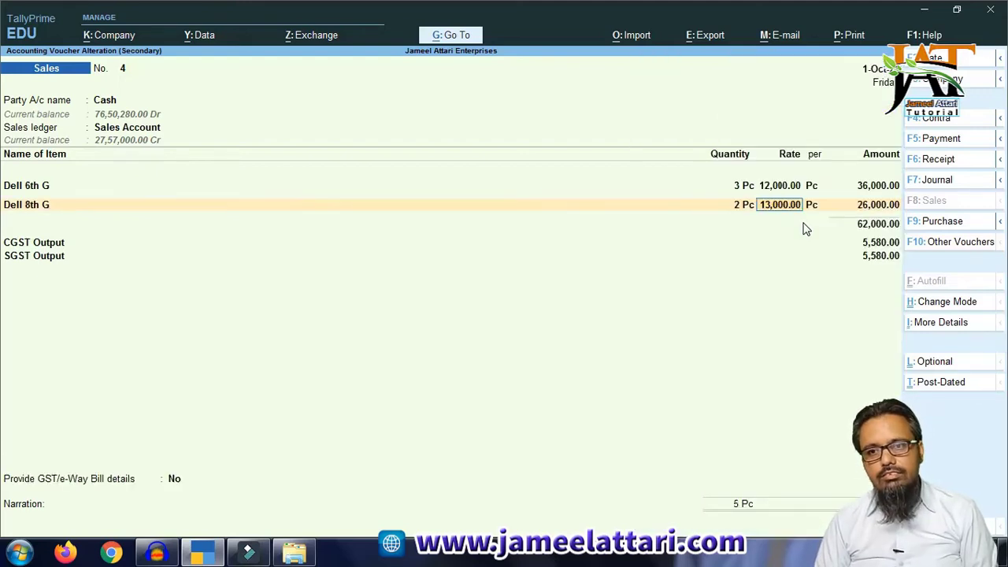
{"action": "key", "text": "Return"}
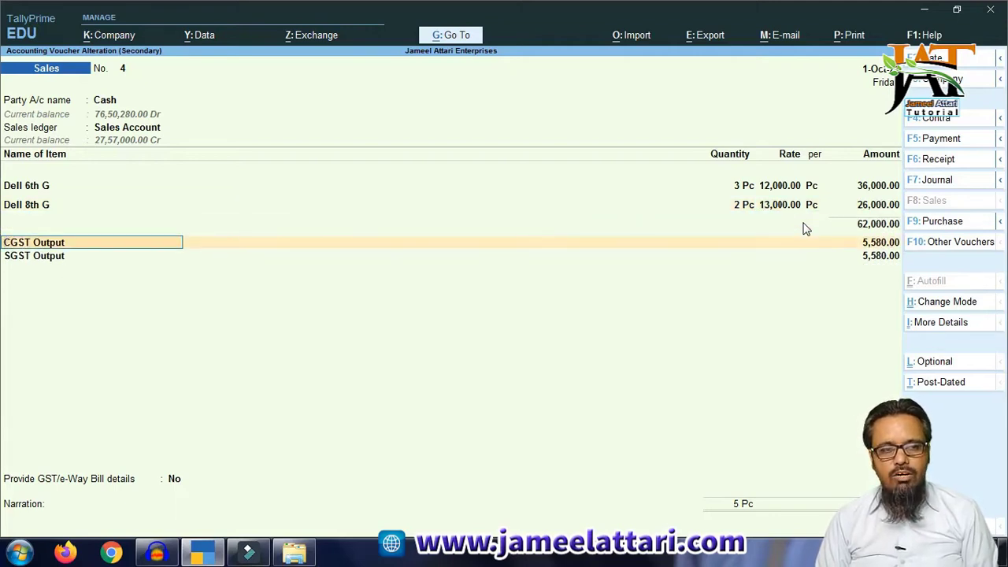
Accept the CGST Output and SGST Output lines, leave GST/e-Way Bill details at No and the narration empty, and save the sales voucher.
{"action": "key", "text": "Return"}
{"action": "key", "text": "Return"}
{"action": "key", "text": "Return"}
{"action": "key", "text": "Return"}
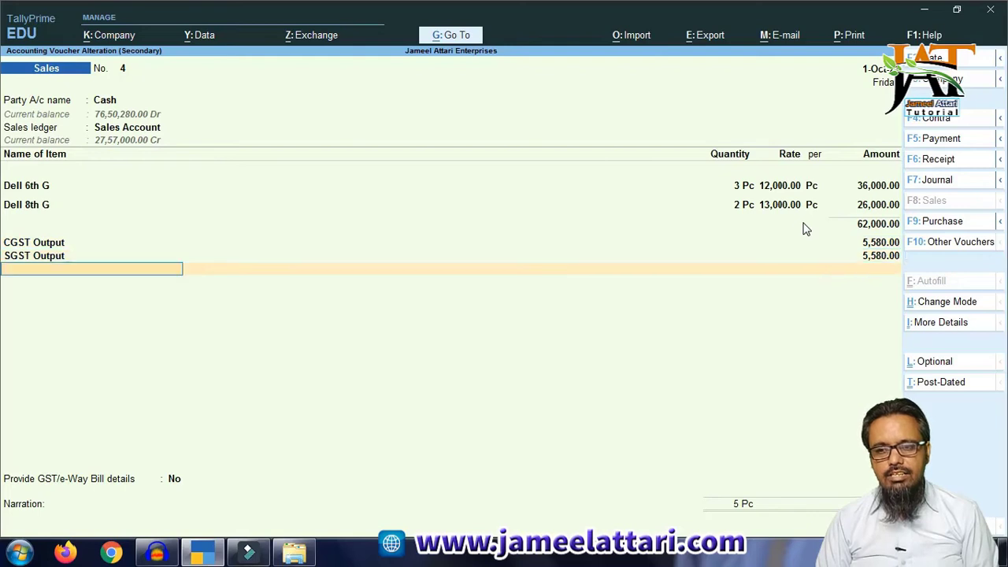
{"action": "key", "text": "Return"}
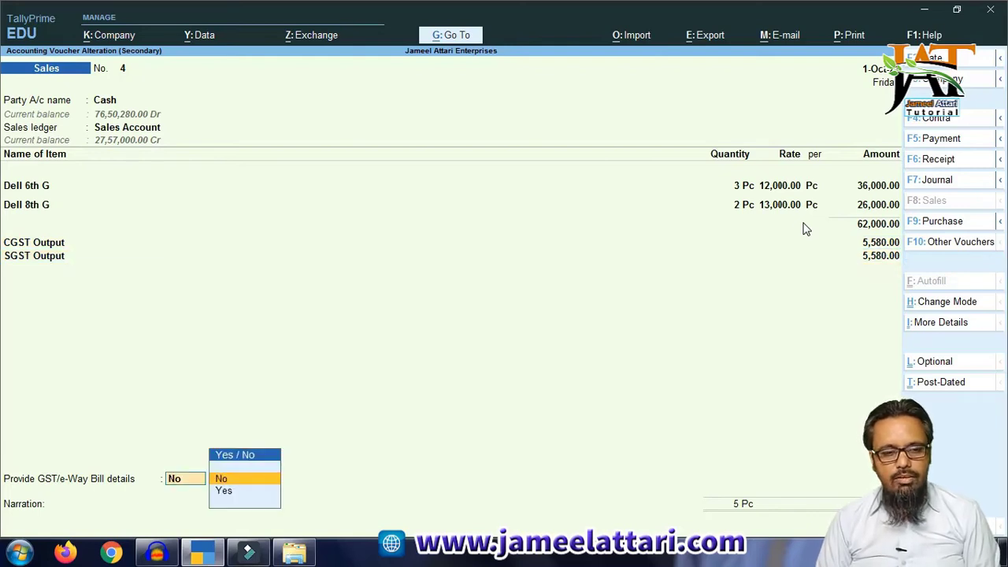
{"action": "key", "text": "Return"}
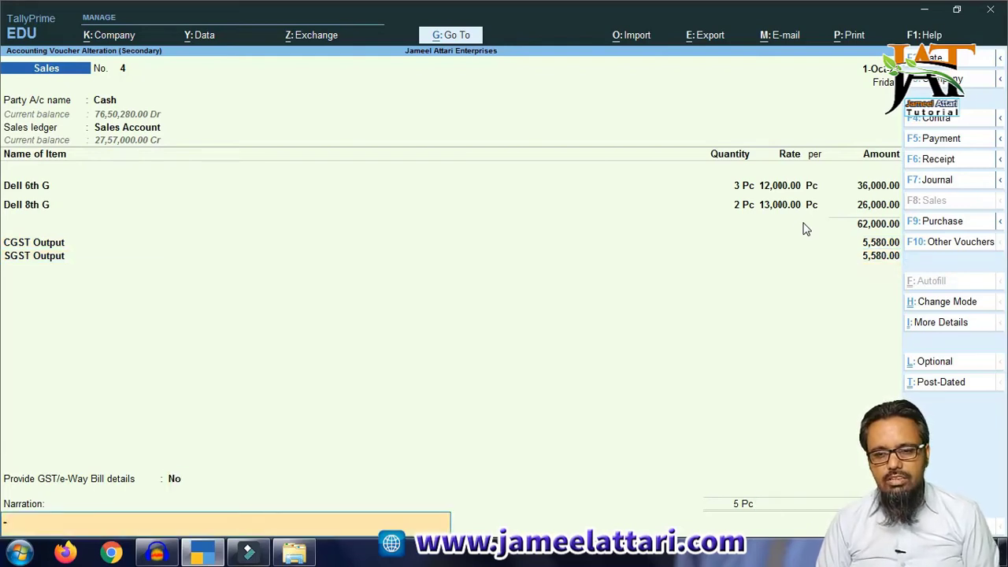
{"action": "key", "text": "Return"}
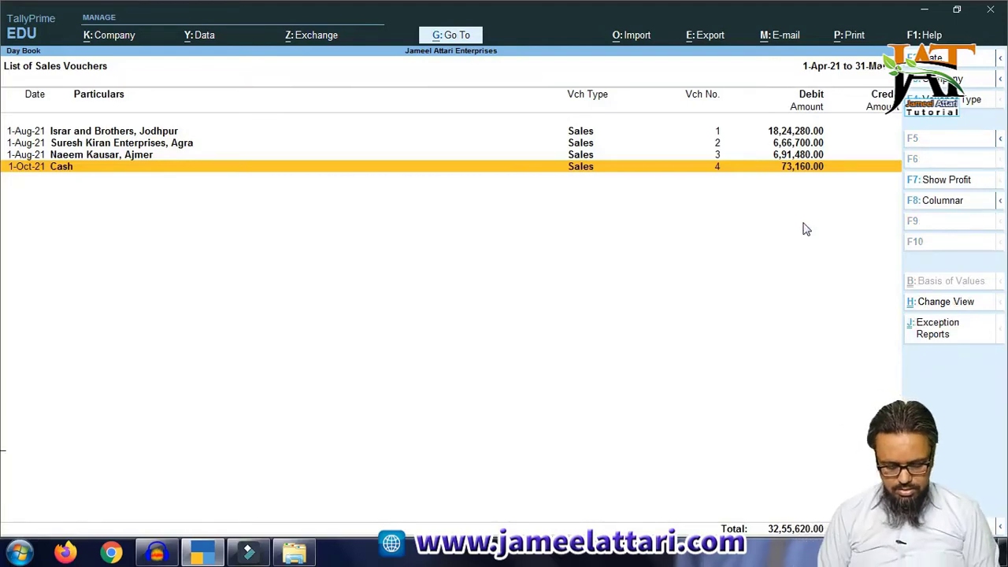
Switch the Day Book's voucher list to the Payment voucher type.
{"action": "key", "text": "F4"}
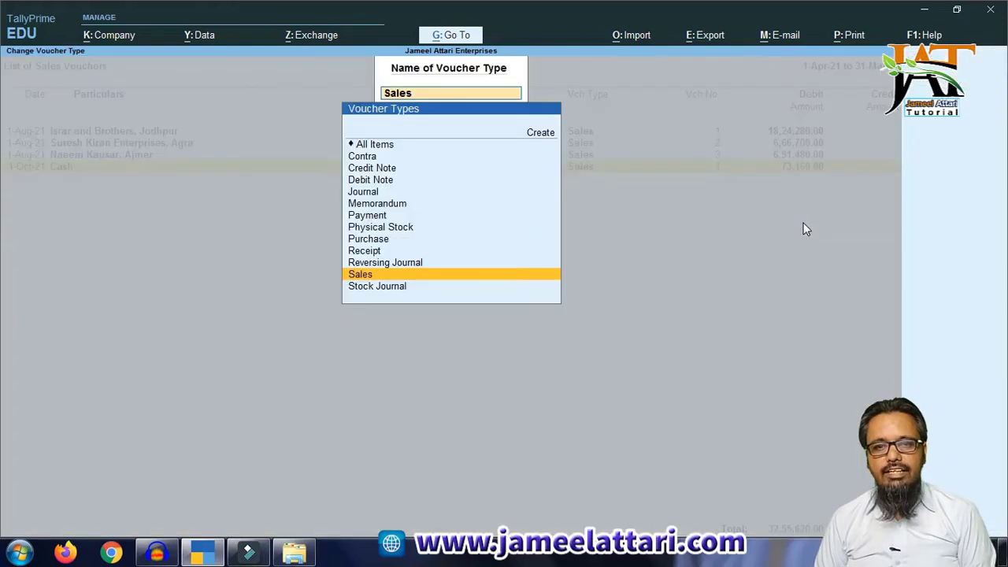
{"action": "key", "text": "Up"}
{"action": "key", "text": "Up"}
{"action": "key", "text": "Up"}
{"action": "key", "text": "Down"}
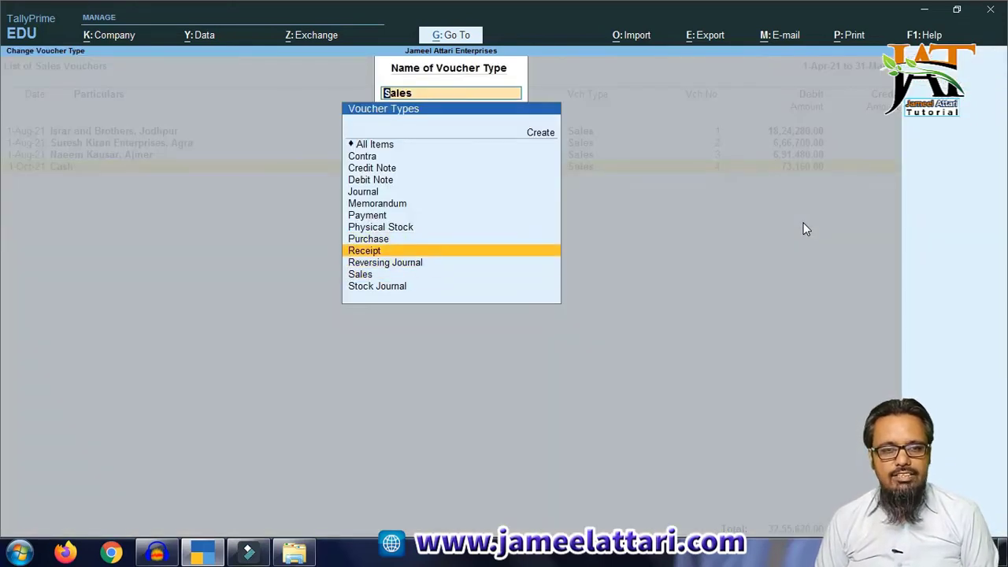
{"action": "key", "text": "Up"}
{"action": "key", "text": "Up"}
{"action": "key", "text": "Up"}
{"action": "key", "text": "Up"}
{"action": "key", "text": "Down"}
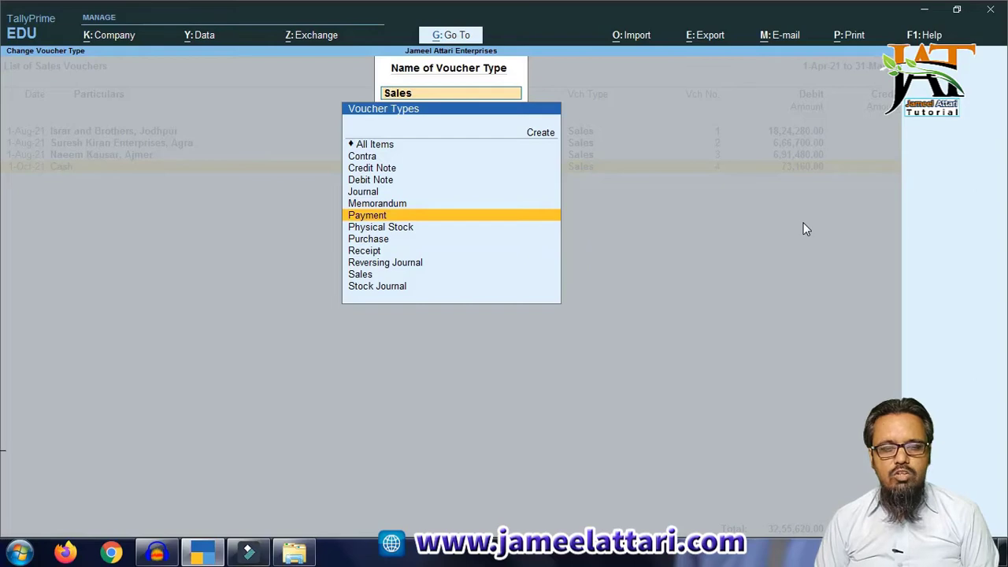
{"action": "key", "text": "Return"}
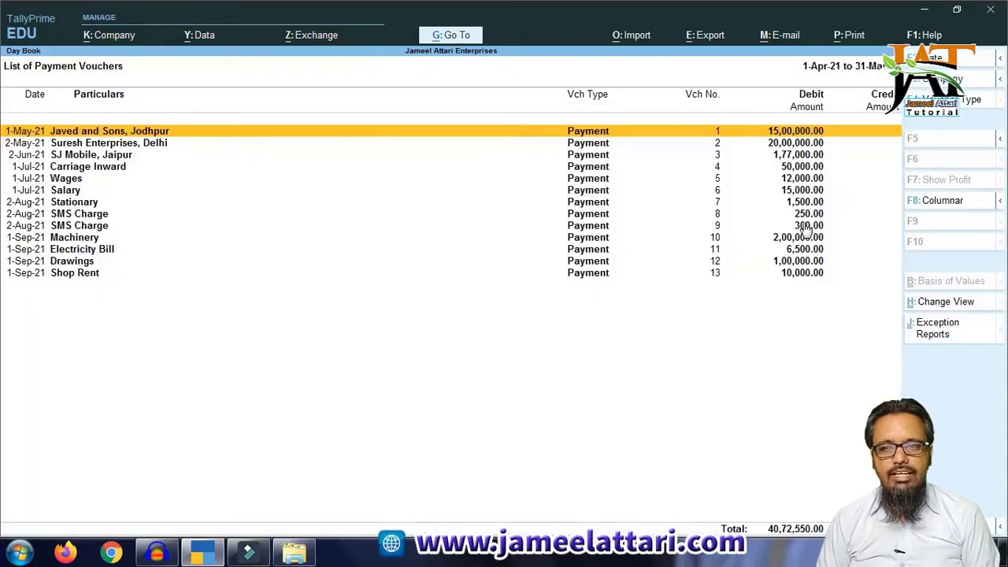
Open the Salary payment voucher no. 6 dated 1-Jul-21 for alteration.
{"action": "key", "text": "Down"}
{"action": "key", "text": "Down"}
{"action": "key", "text": "Down"}
{"action": "key", "text": "Down"}
{"action": "key", "text": "Down"}
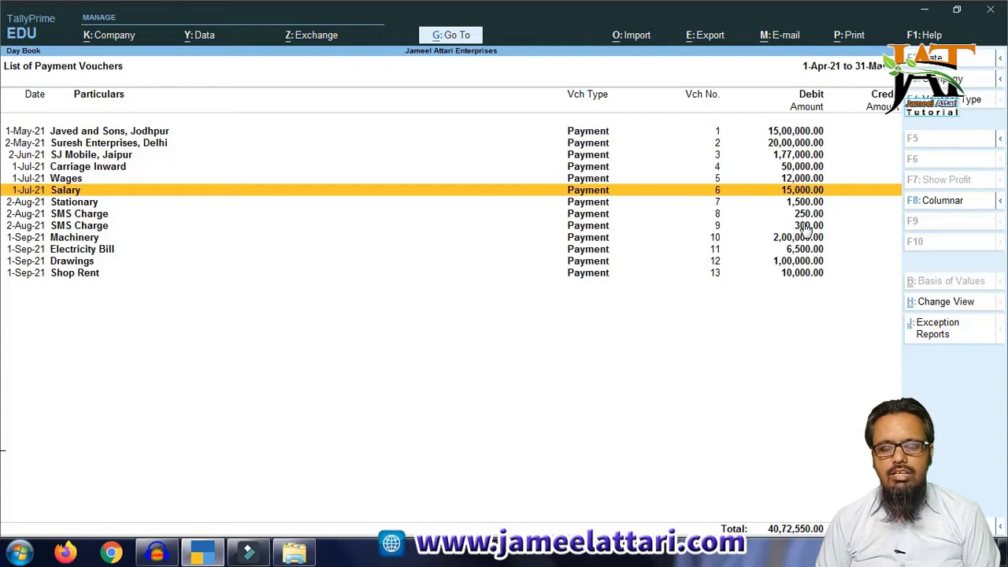
{"action": "key", "text": "Return"}
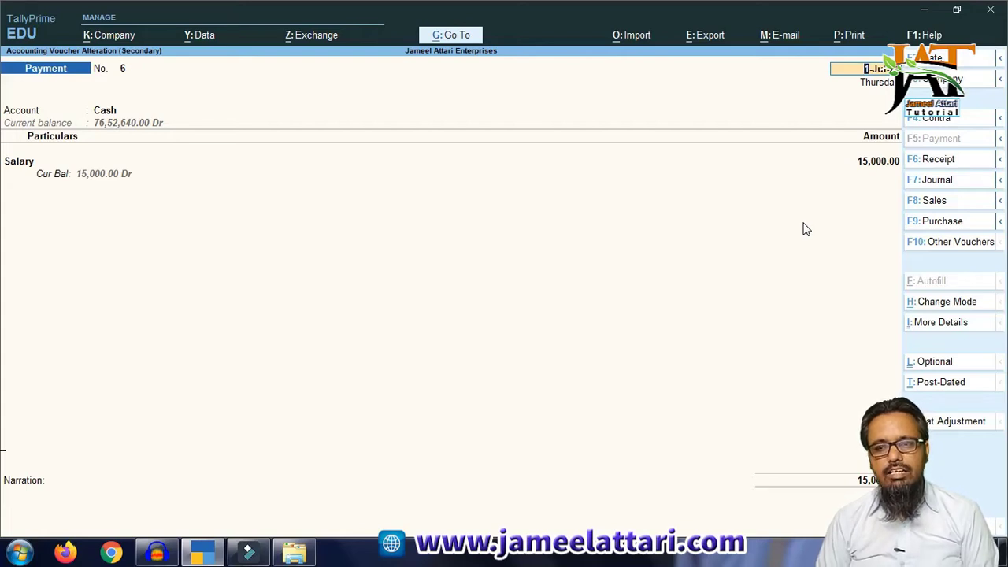
Keep the voucher's date, Cash account and Salary ledger, set the salary amount to 12000 and save the payment voucher.
{"action": "key", "text": "Return"}
{"action": "key", "text": "Return"}
{"action": "key", "text": "Return"}
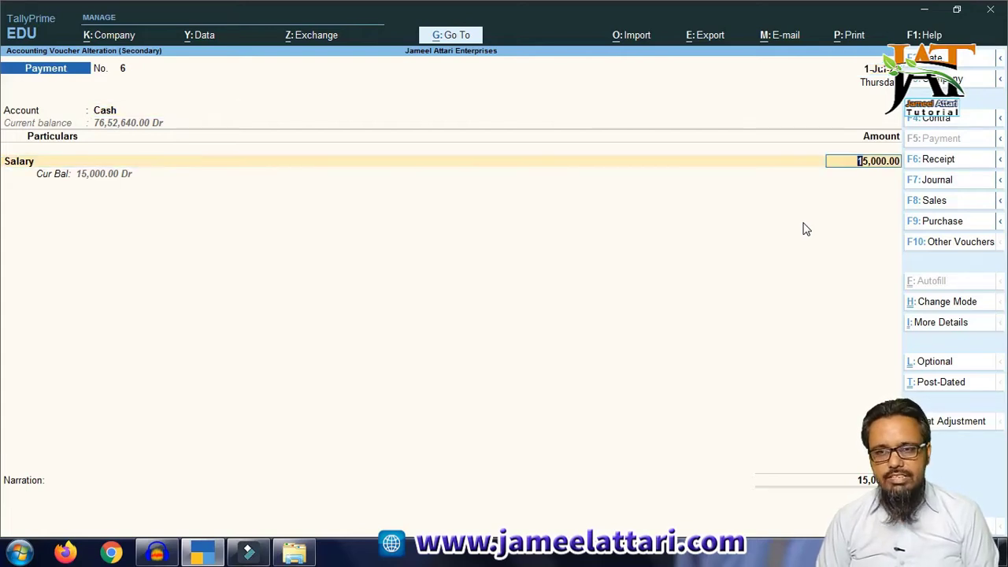
{"action": "type", "text": "12000"}
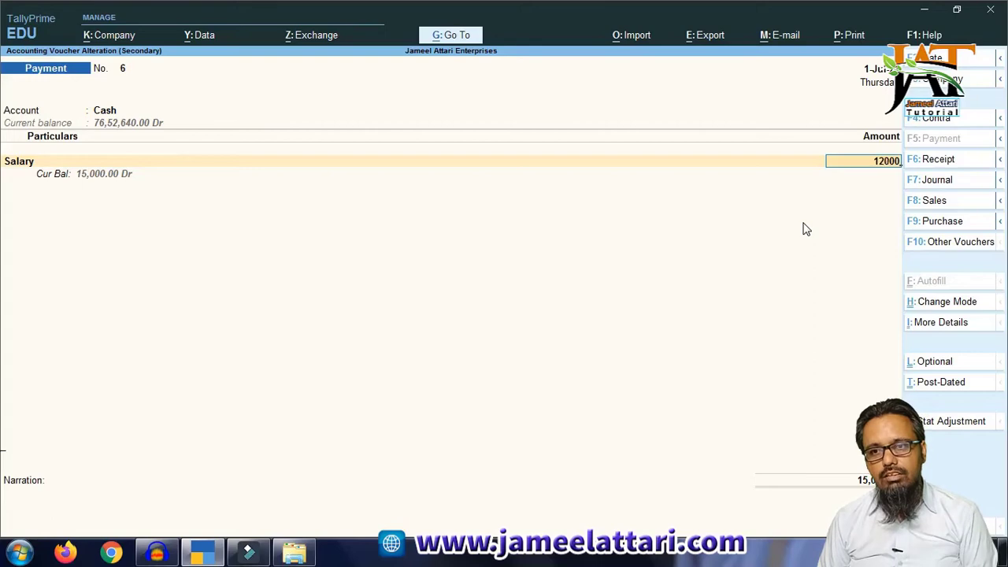
{"action": "key", "text": "Return"}
{"action": "key", "text": "Return"}
{"action": "key", "text": "Return"}
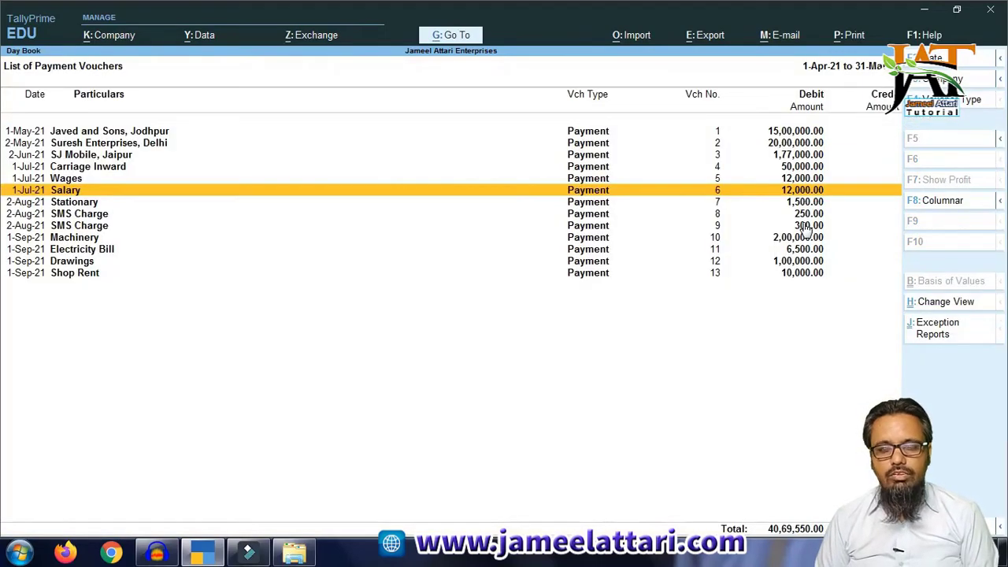
{"action": "key", "text": "Up"}
{"action": "key", "text": "Up"}
{"action": "key", "text": "Down"}
{"action": "key", "text": "Down"}
{"action": "key", "text": "Down"}
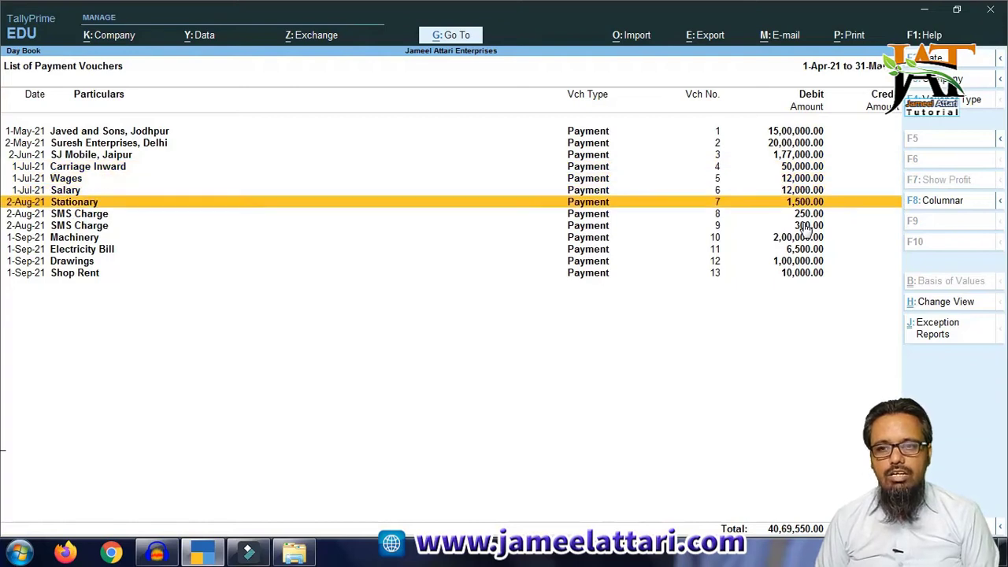
{"action": "key", "text": "Up"}
{"action": "key", "text": "Up"}
{"action": "key", "text": "Down"}
{"action": "key", "text": "Down"}
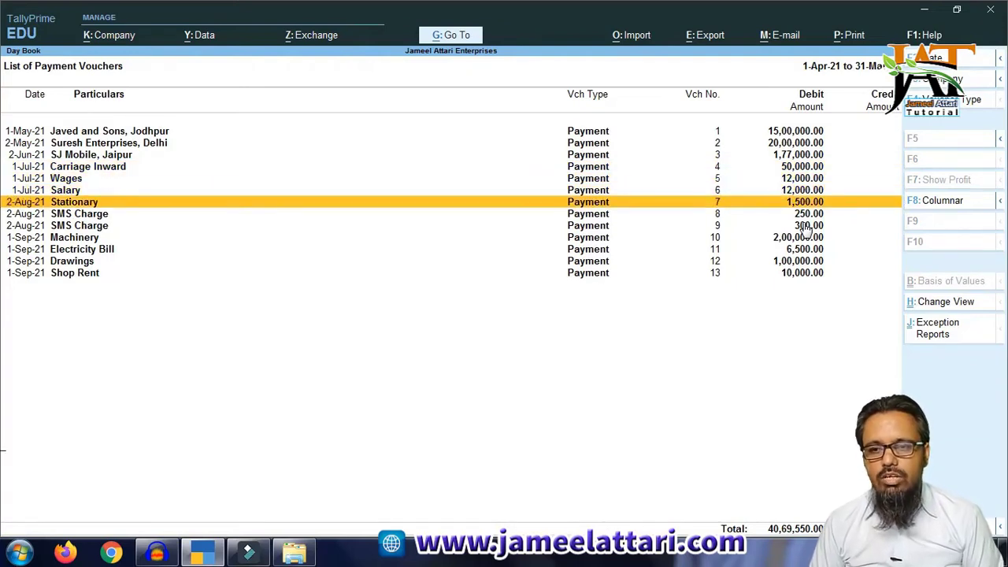
{"action": "key", "text": "Up"}
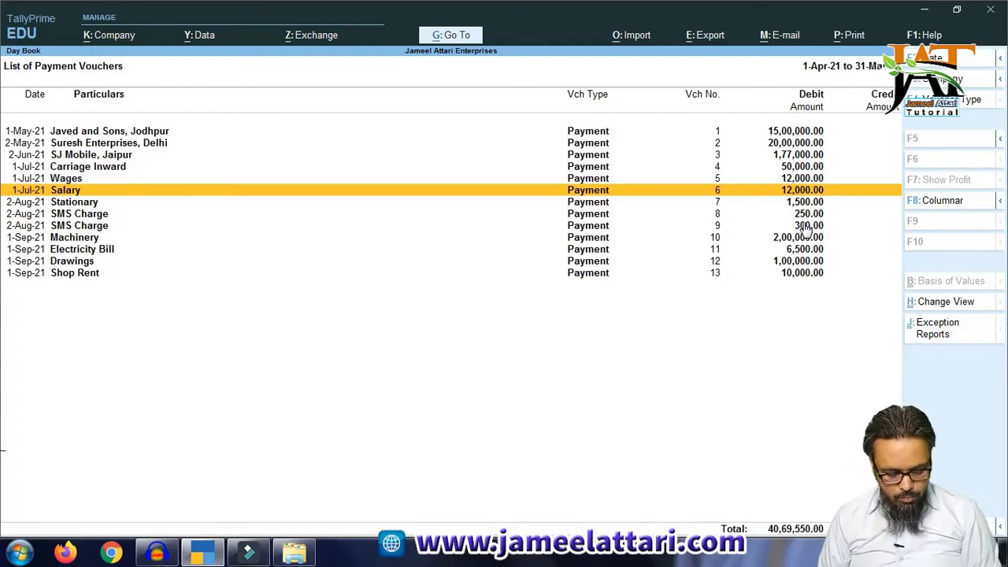
Keep the Day Book's period at 1-4-2021 to 31-3-2022 and switch its voucher list to All Items.
{"action": "key", "text": "alt"}
{"action": "key", "text": "alt+F2"}
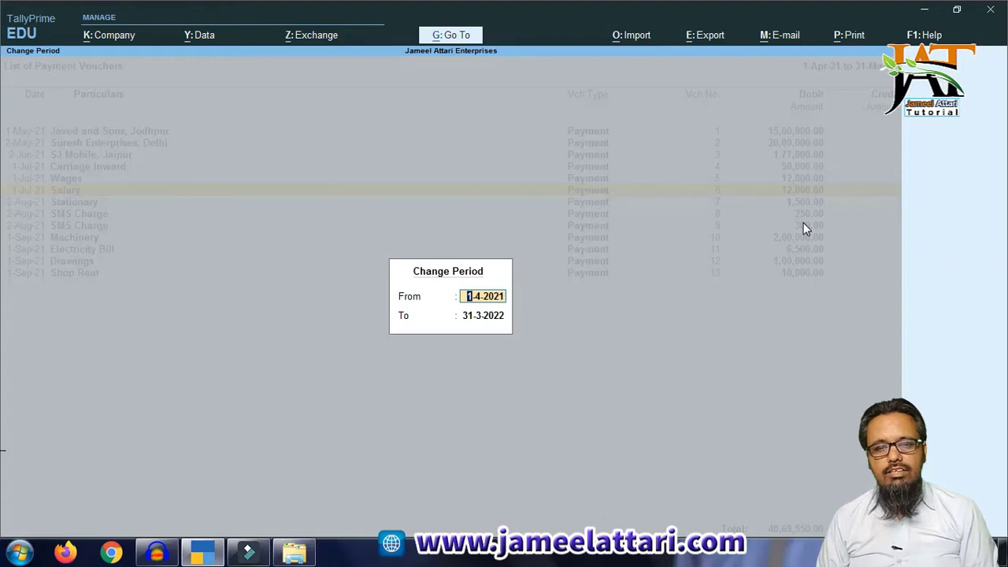
{"action": "key", "text": "Return"}
{"action": "key", "text": "Return"}
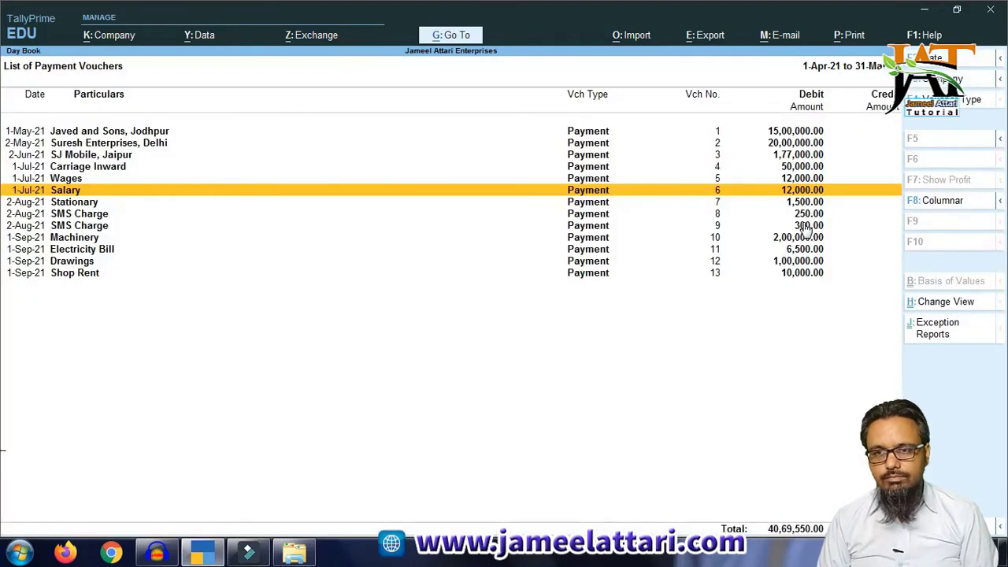
{"action": "key", "text": "F4"}
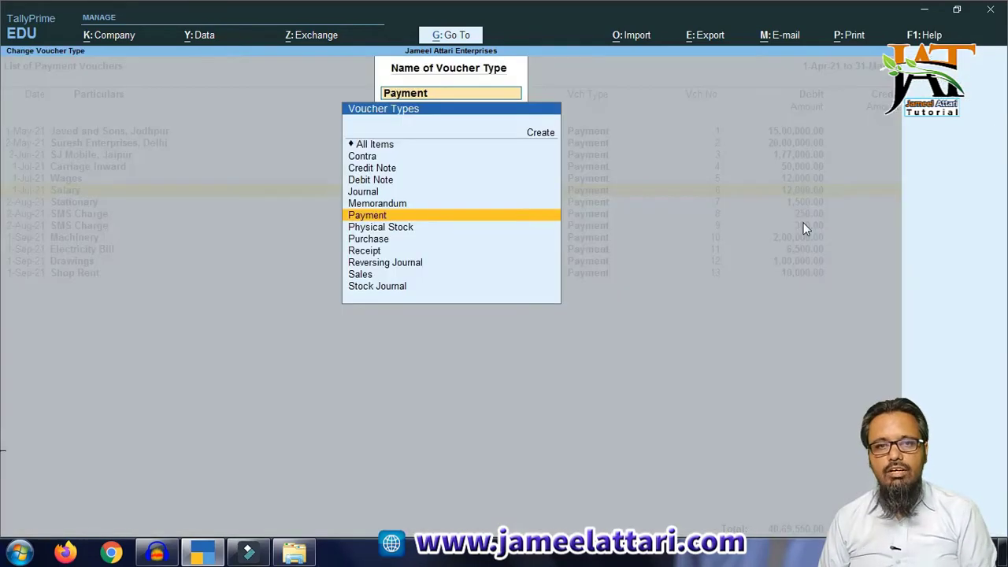
{"action": "key", "text": "Up"}
{"action": "key", "text": "Up"}
{"action": "key", "text": "Up"}
{"action": "key", "text": "Up"}
{"action": "key", "text": "Up"}
{"action": "key", "text": "Up"}
{"action": "key", "text": "Return"}
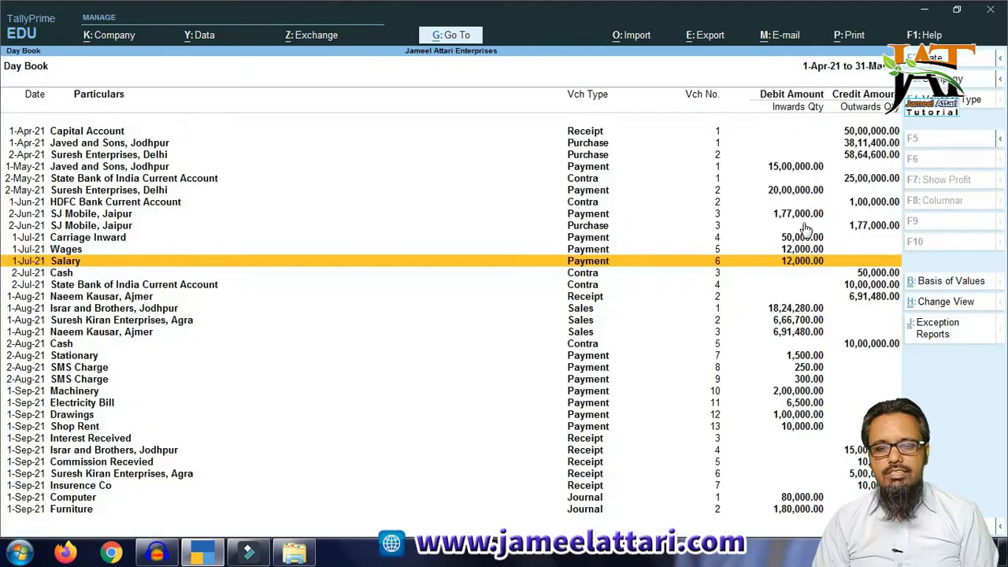
Look through the Day Book's full-year list of all voucher types.
{"action": "key", "text": "Down"}
{"action": "key", "text": "Down"}
{"action": "key", "text": "Down"}
{"action": "key", "text": "Down"}
{"action": "key", "text": "Down"}
{"action": "key", "text": "Down"}
{"action": "key", "text": "Down"}
{"action": "key", "text": "Down"}
{"action": "key", "text": "Down"}
{"action": "key", "text": "Down"}
{"action": "key", "text": "Down"}
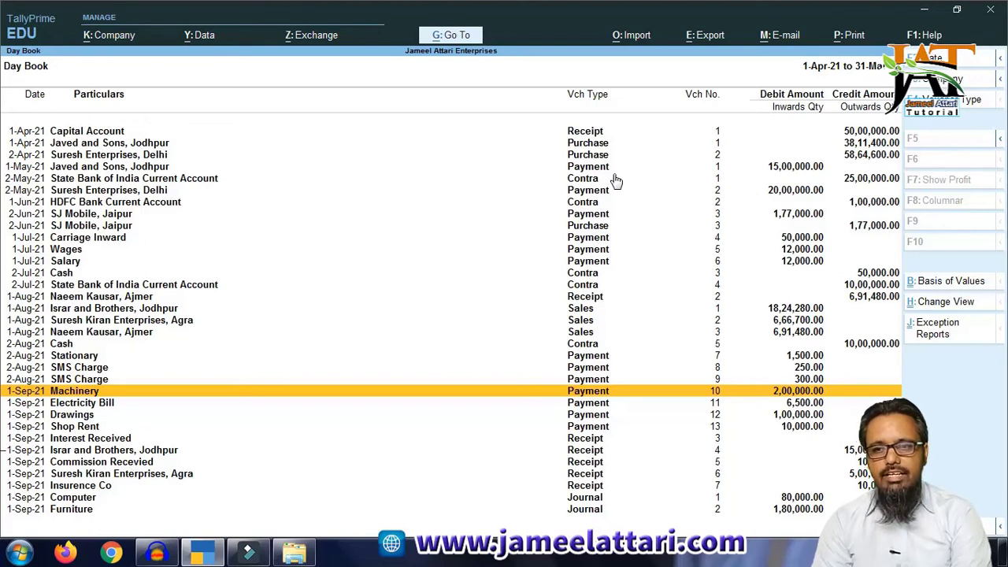
{"action": "key", "text": "Up"}
{"action": "key", "text": "Up"}
{"action": "key", "text": "Up"}
{"action": "key", "text": "Up"}
{"action": "key", "text": "Up"}
{"action": "key", "text": "Up"}
{"action": "key", "text": "Up"}
{"action": "key", "text": "Up"}
{"action": "key", "text": "Up"}
{"action": "key", "text": "Up"}
{"action": "key", "text": "Up"}
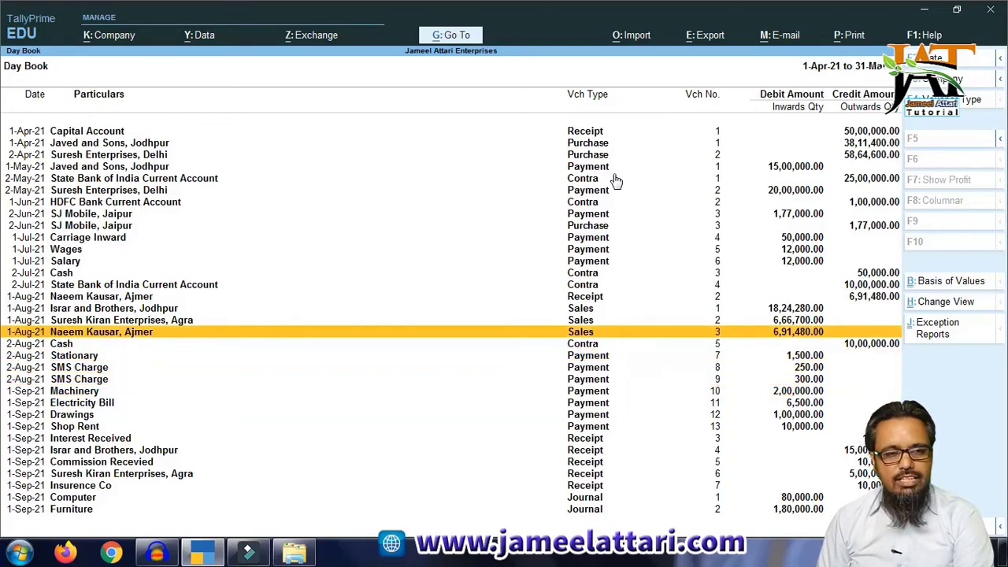
Open the Wages payment voucher no. 5 dated 1-Jul-21, set the wages amount to 15,000 and save it.
{"action": "key", "text": "Up"}
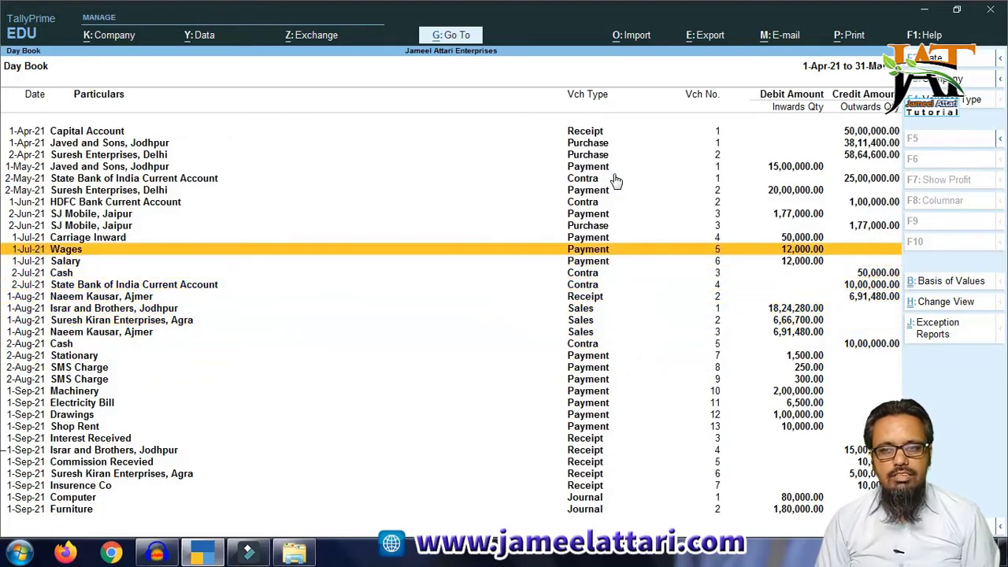
{"action": "key", "text": "Return"}
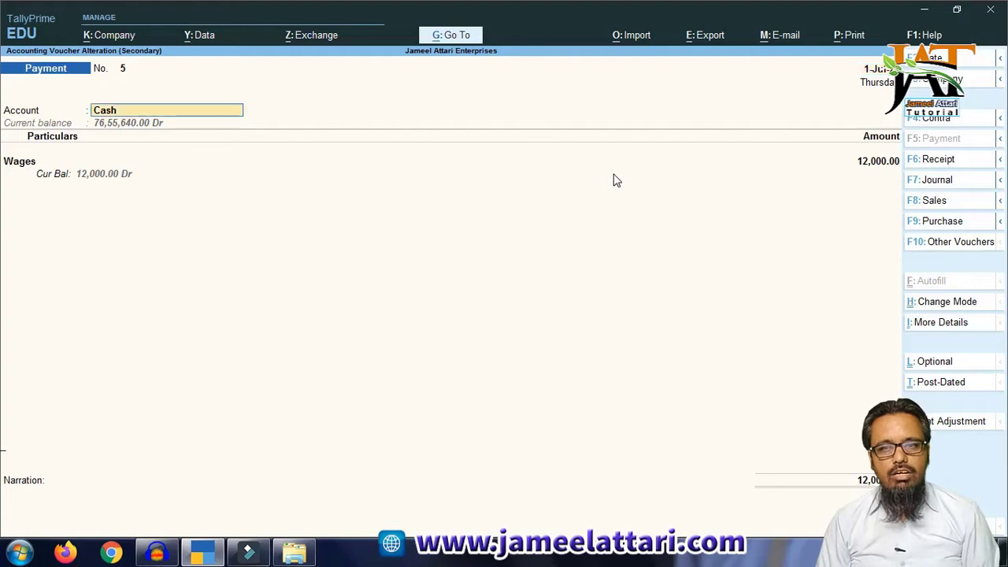
{"action": "key", "text": "Return"}
{"action": "key", "text": "Return"}
{"action": "type", "text": "15"}
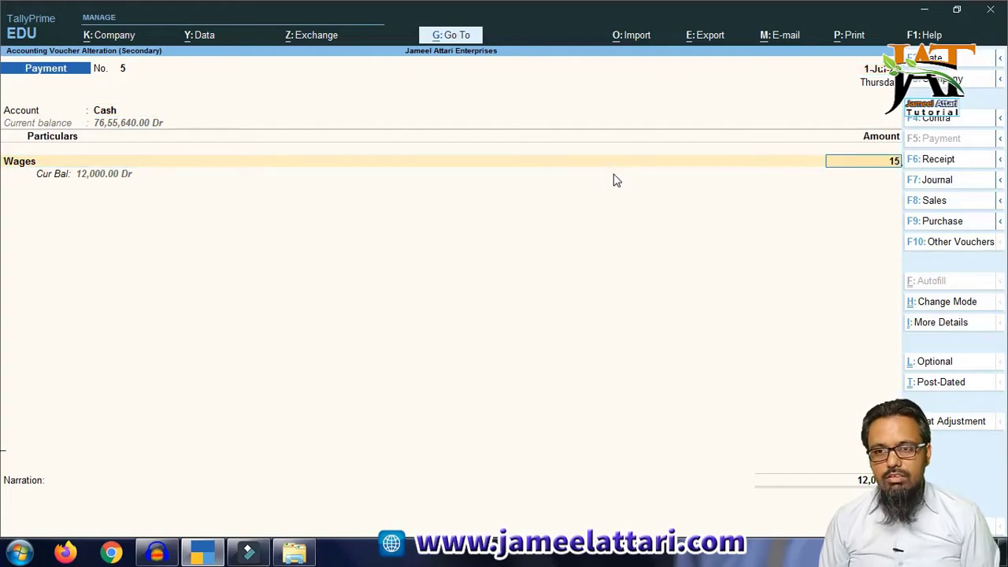
{"action": "type", "text": ",000"}
{"action": "key", "text": "Return"}
{"action": "key", "text": "Return"}
{"action": "key", "text": "Return"}
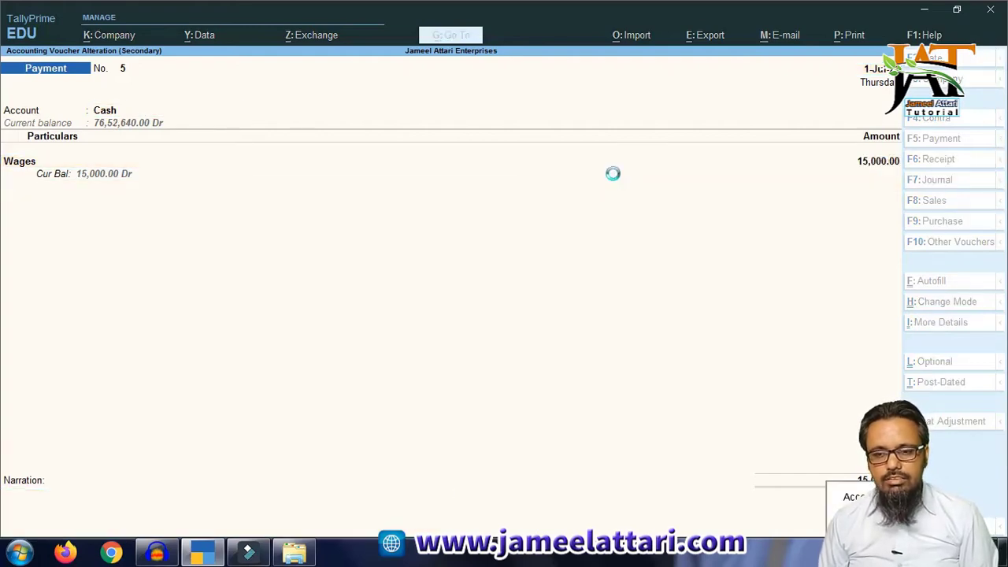
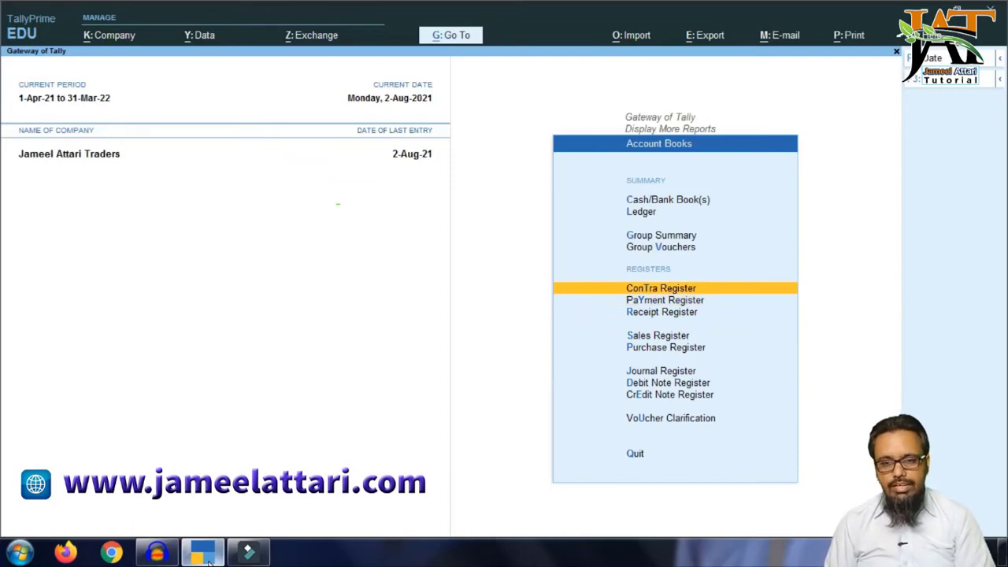
Open the Sales Register of Jameel Attari Traders and list the August sales vouchers.
{"action": "key", "text": "Down"}
{"action": "key", "text": "Down"}
{"action": "key", "text": "Down"}
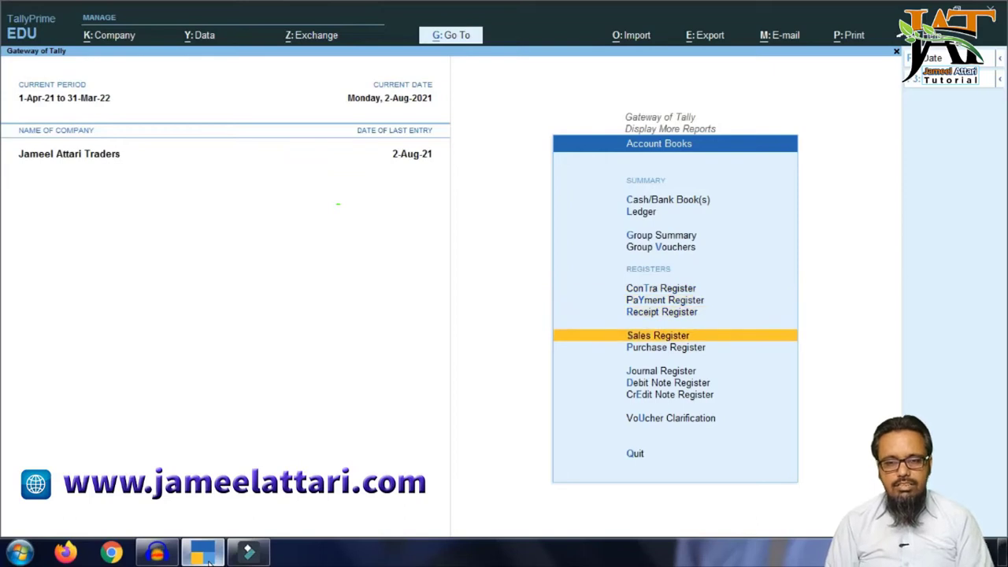
{"action": "key", "text": "Return"}
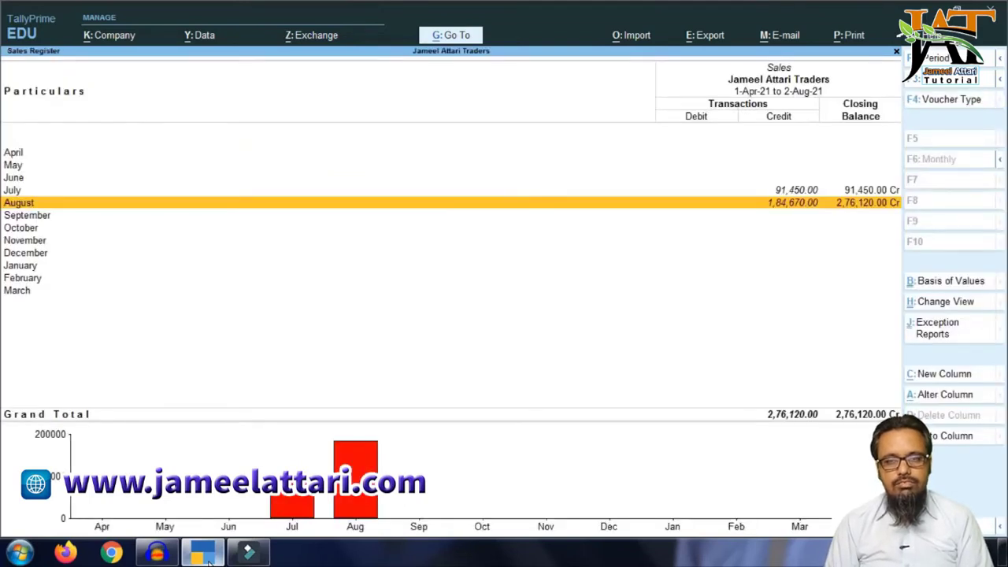
{"action": "key", "text": "Return"}
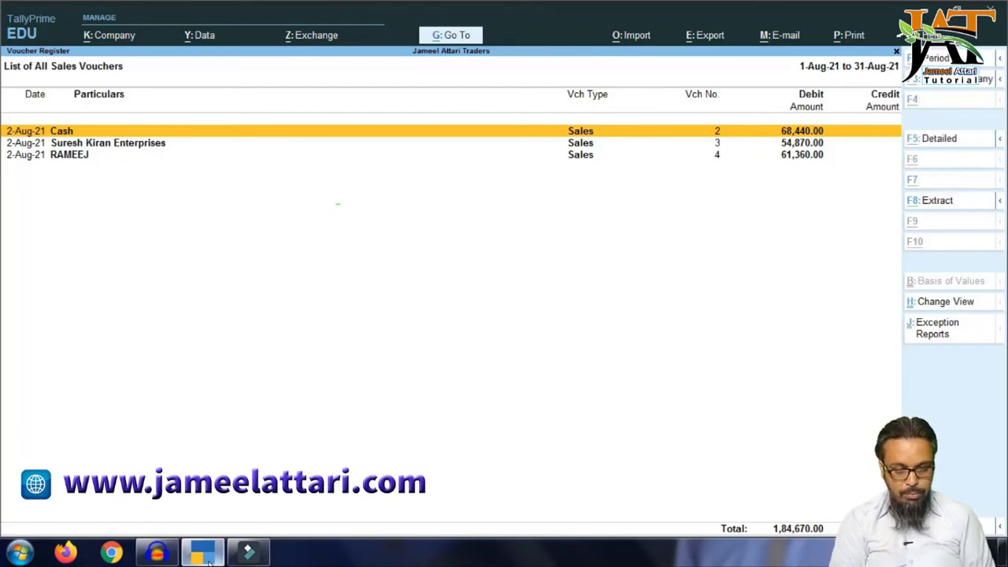
Set the sales voucher list's period to 1-Apr-21 to 31-Mar-22.
{"action": "key", "text": "alt+F2"}
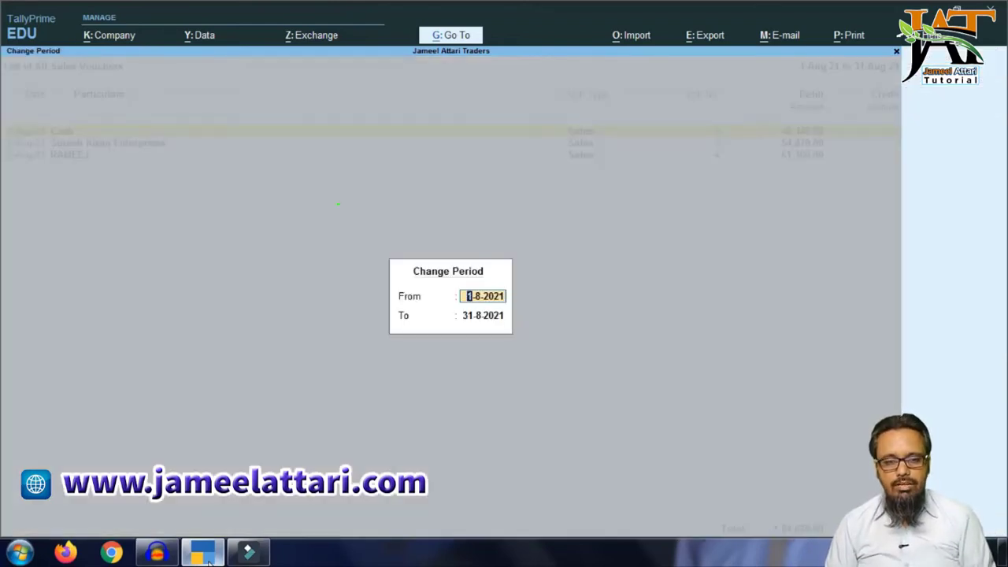
{"action": "type", "text": "1-4-"}
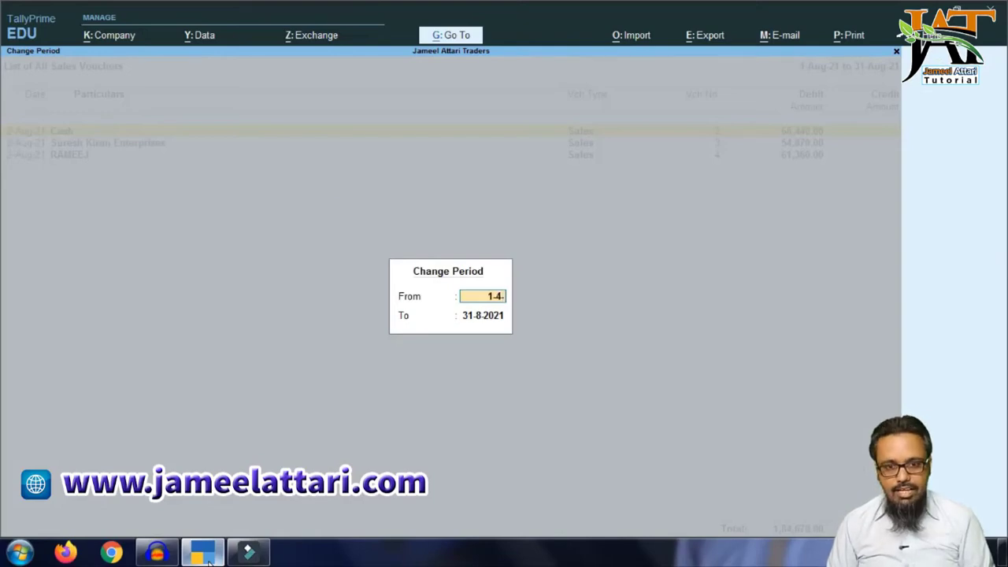
{"action": "type", "text": "2021"}
{"action": "key", "text": "Return"}
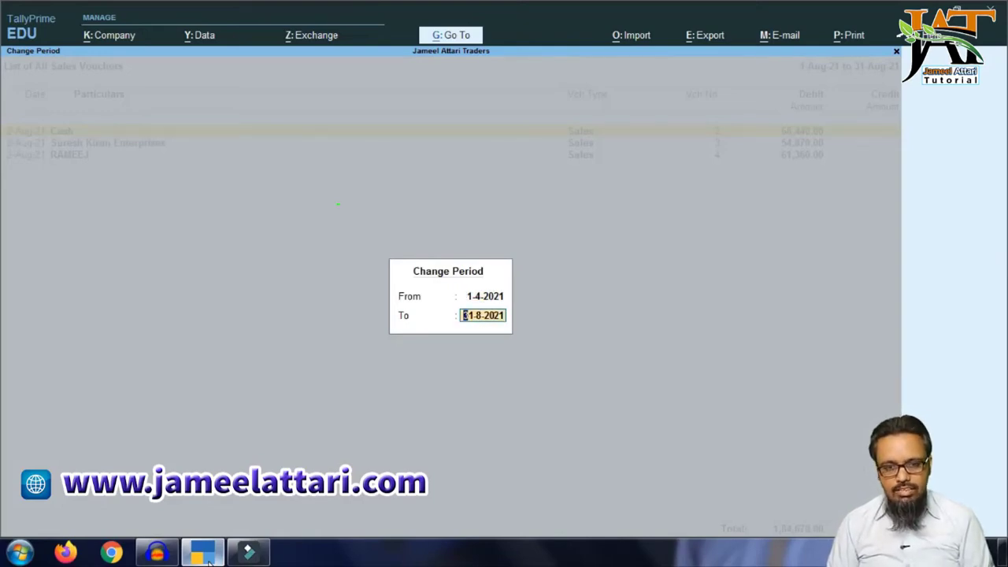
{"action": "type", "text": "31"}
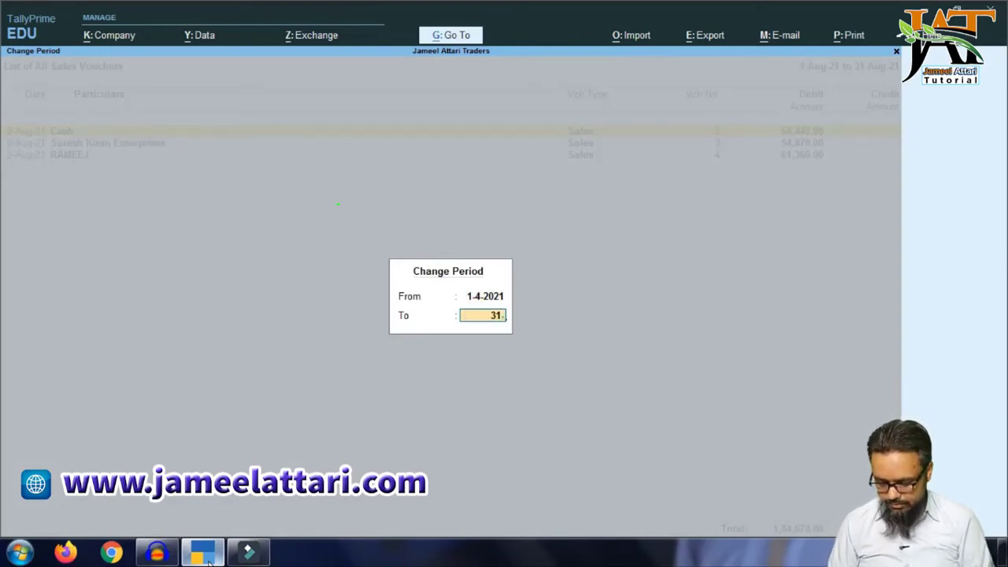
{"action": "type", "text": "-3"}
{"action": "key", "text": "Return"}
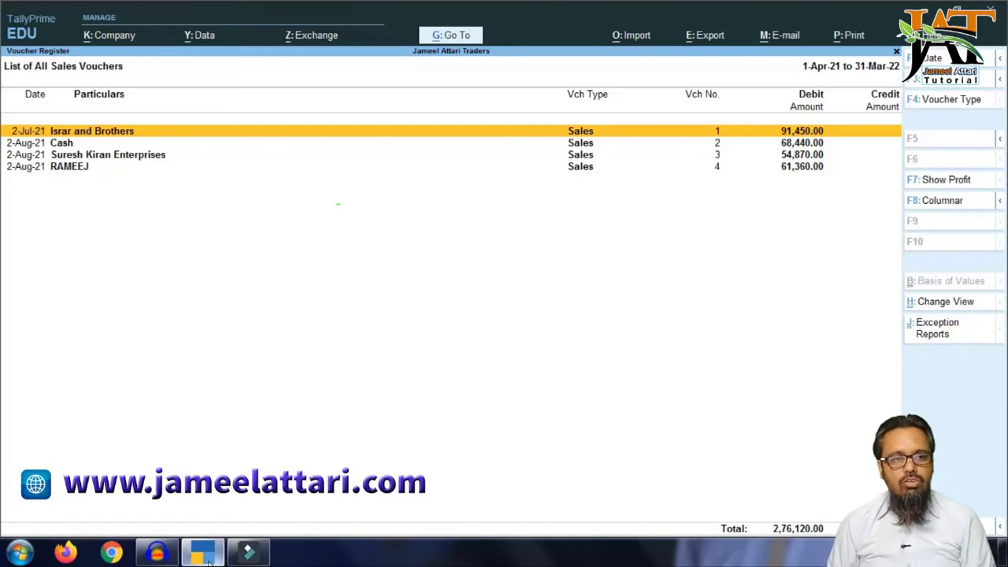
Delete the Israr and Brothers sales voucher dated 2-Jul-21 directly from the voucher list.
{"action": "key", "text": "Down"}
{"action": "key", "text": "Up"}
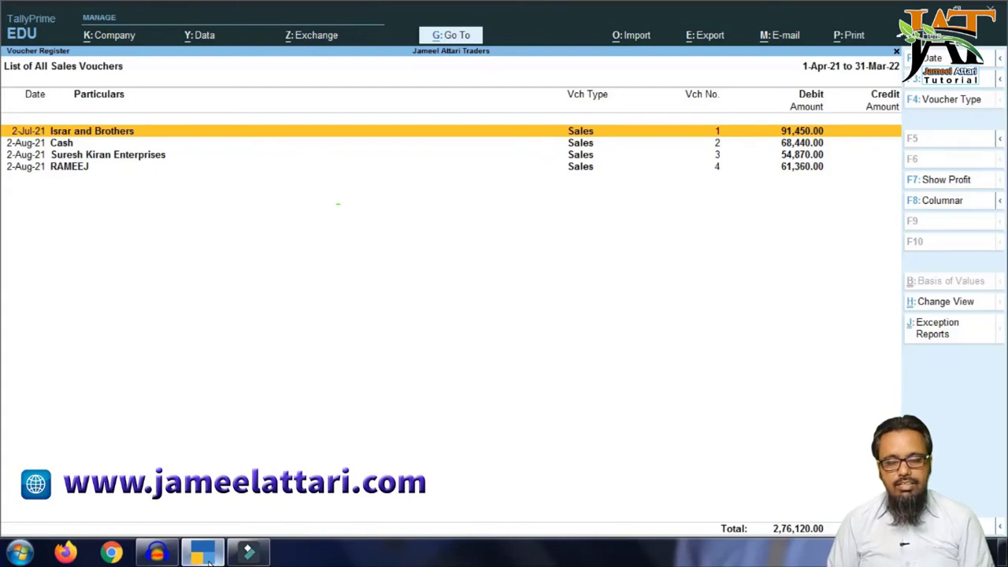
{"action": "key", "text": "Down"}
{"action": "key", "text": "Down"}
{"action": "key", "text": "Up"}
{"action": "key", "text": "Up"}
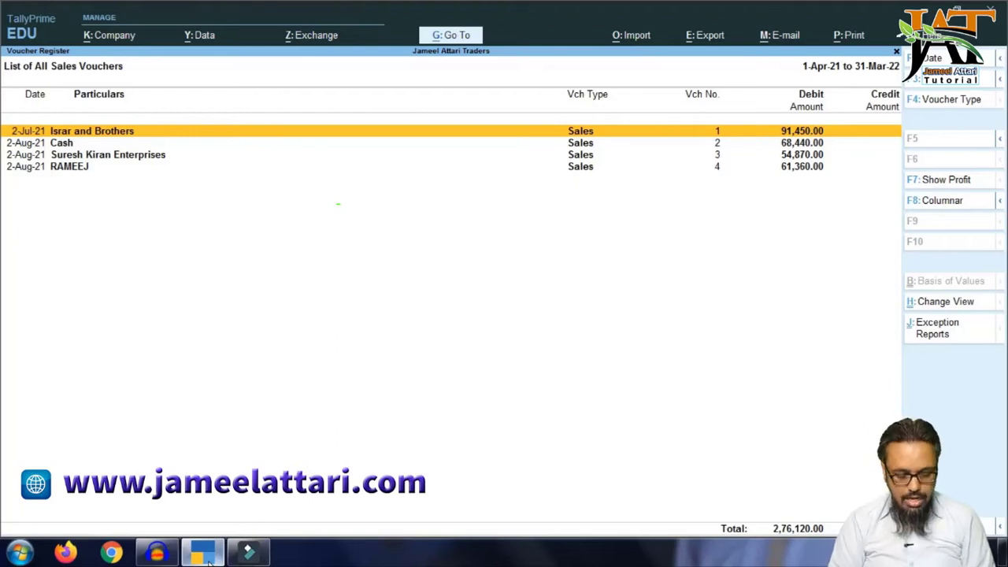
{"action": "key", "text": "alt"}
{"action": "key", "text": "alt+d"}
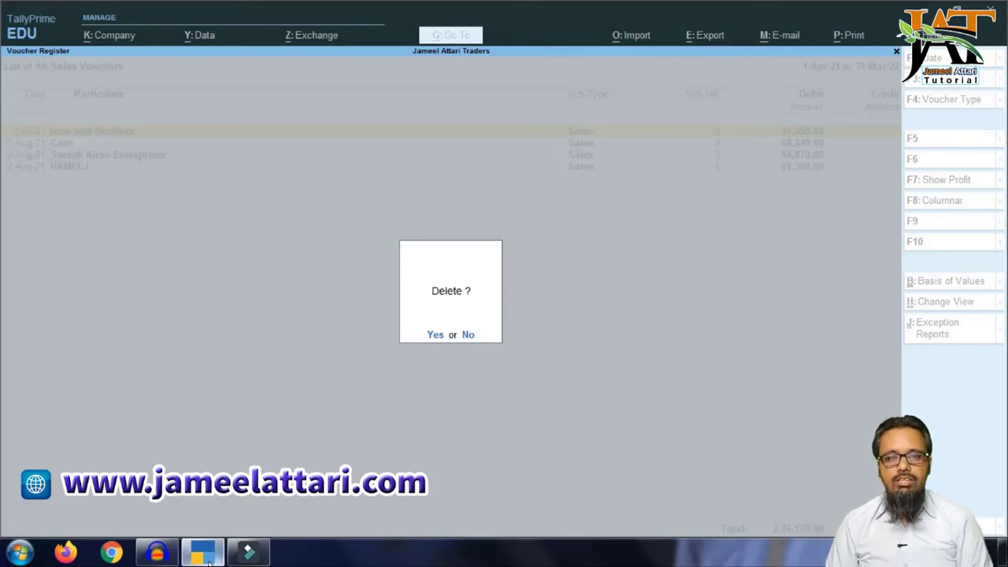
{"action": "key", "text": "y"}
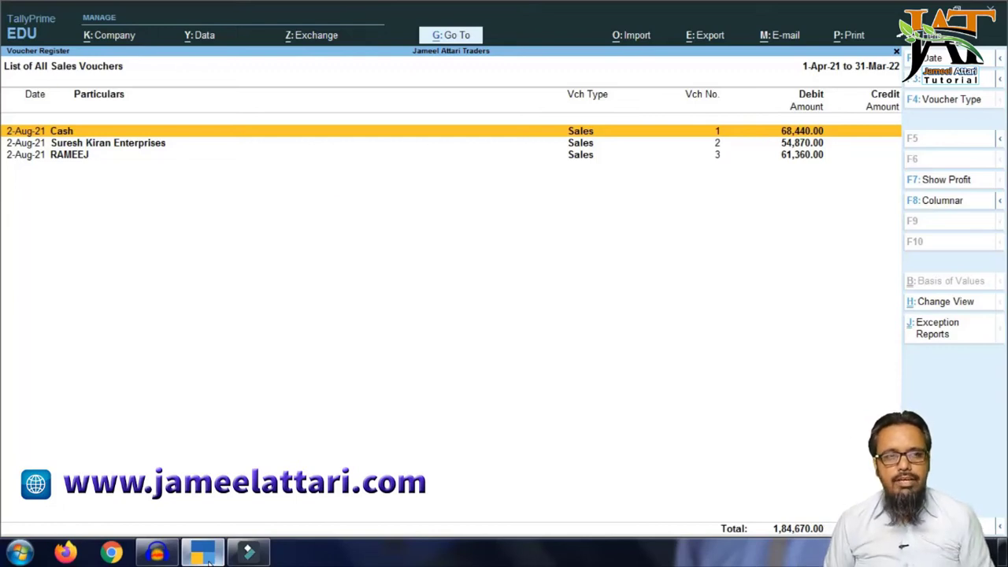
Open the Suresh Kiran Enterprises sales voucher dated 2-Aug-21 and delete it from within the voucher.
{"action": "key", "text": "Down"}
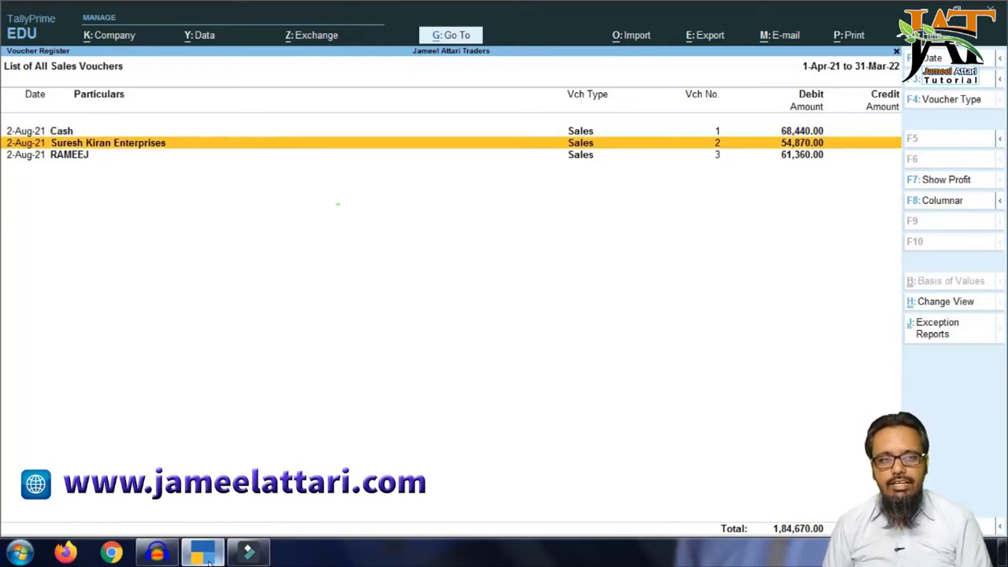
{"action": "key", "text": "Return"}
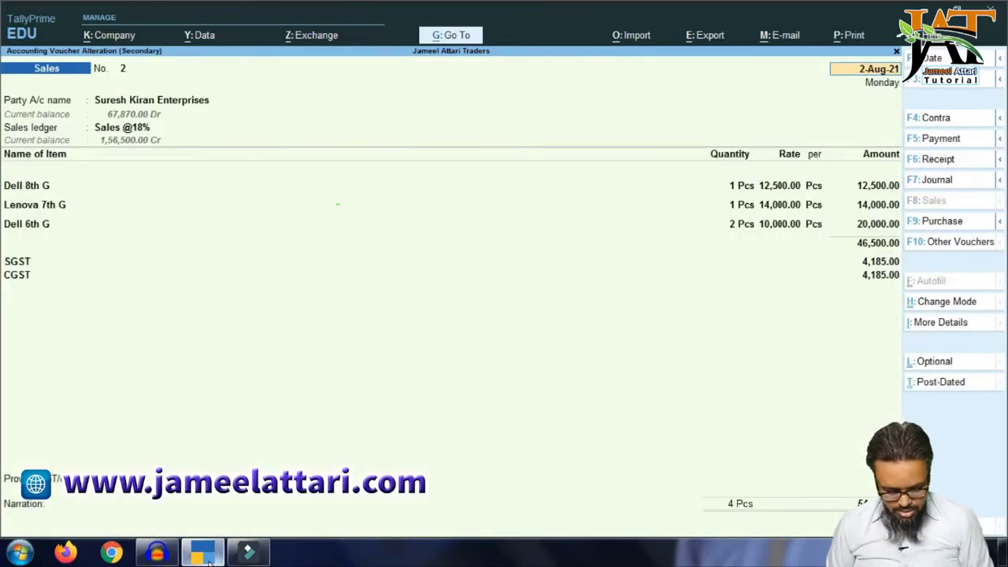
{"action": "key", "text": "alt"}
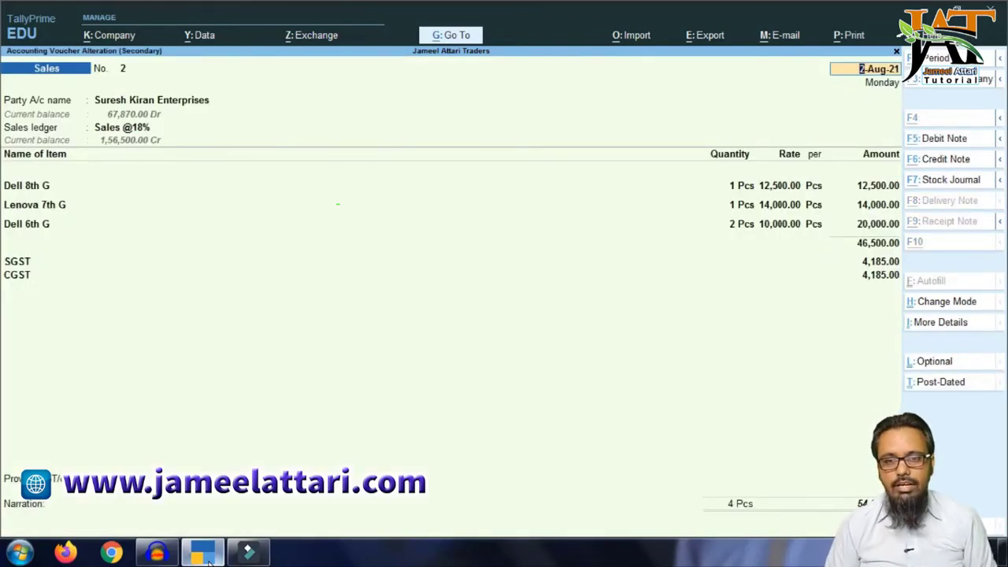
{"action": "key", "text": "alt+d"}
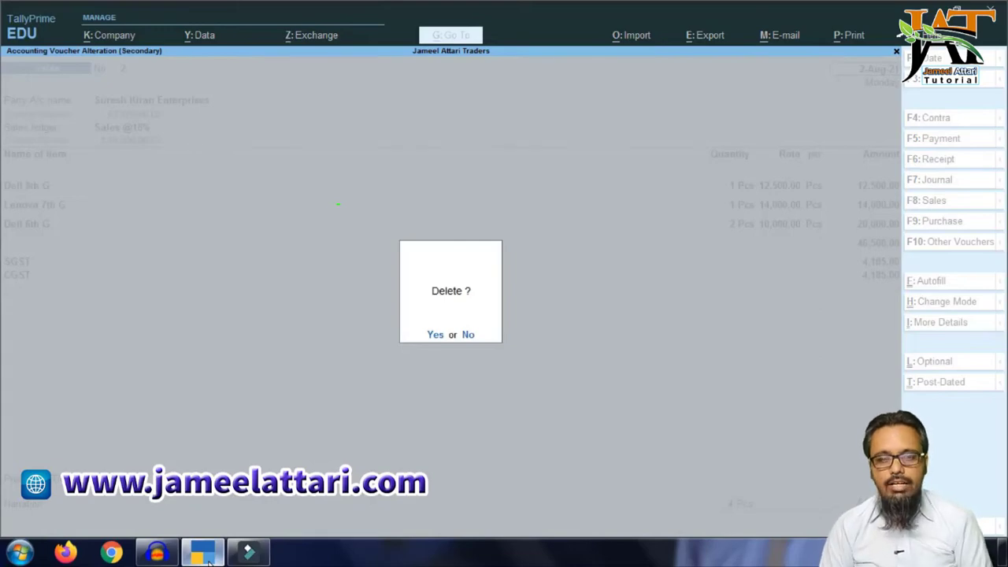
{"action": "key", "text": "y"}
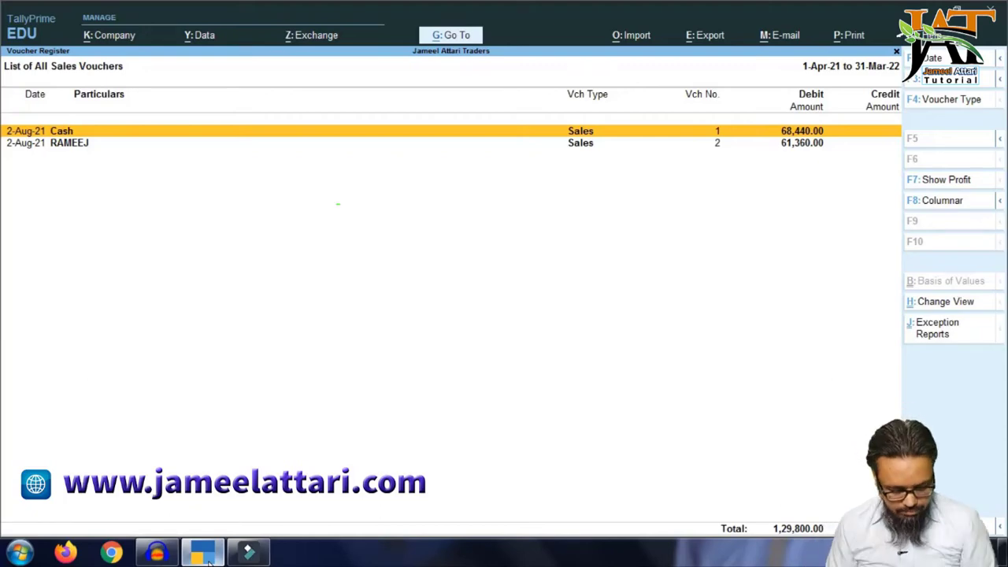
Leave the Sales Register and open the Purchase Register from the Account Books.
{"action": "key", "text": "Escape"}
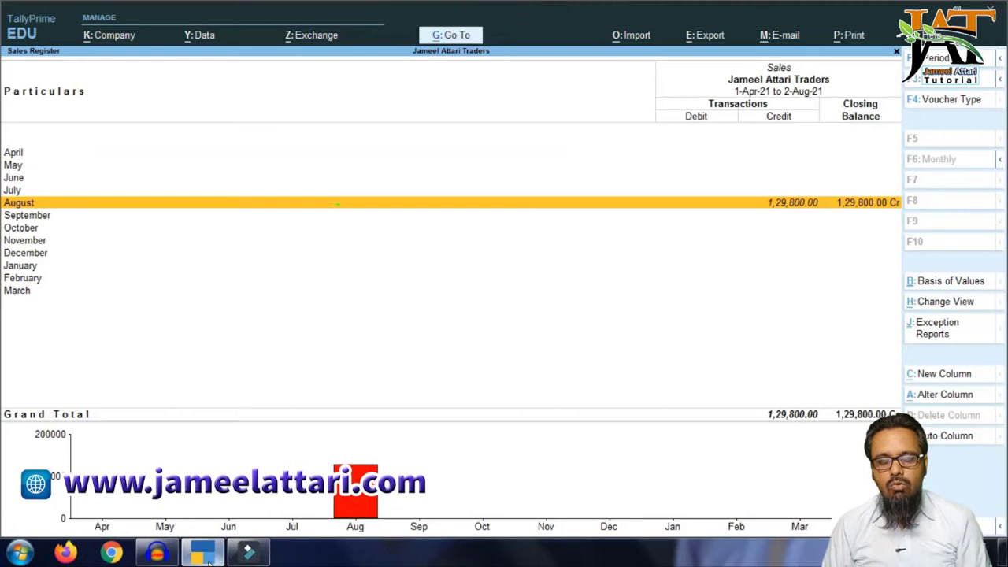
{"action": "key", "text": "Escape"}
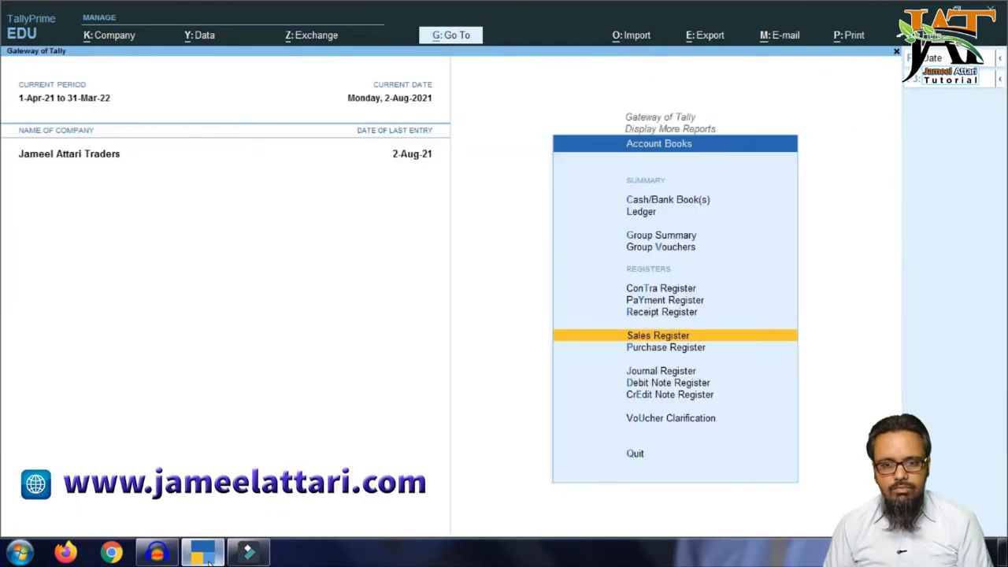
{"action": "key", "text": "Down"}
{"action": "key", "text": "Up"}
{"action": "key", "text": "Down"}
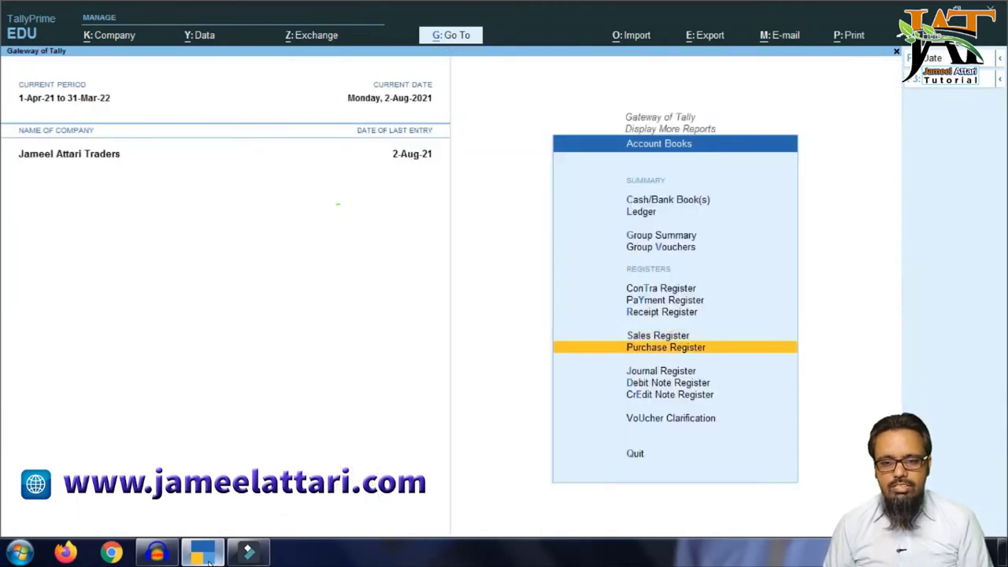
{"action": "key", "text": "Up"}
{"action": "key", "text": "Down"}
{"action": "key", "text": "Down"}
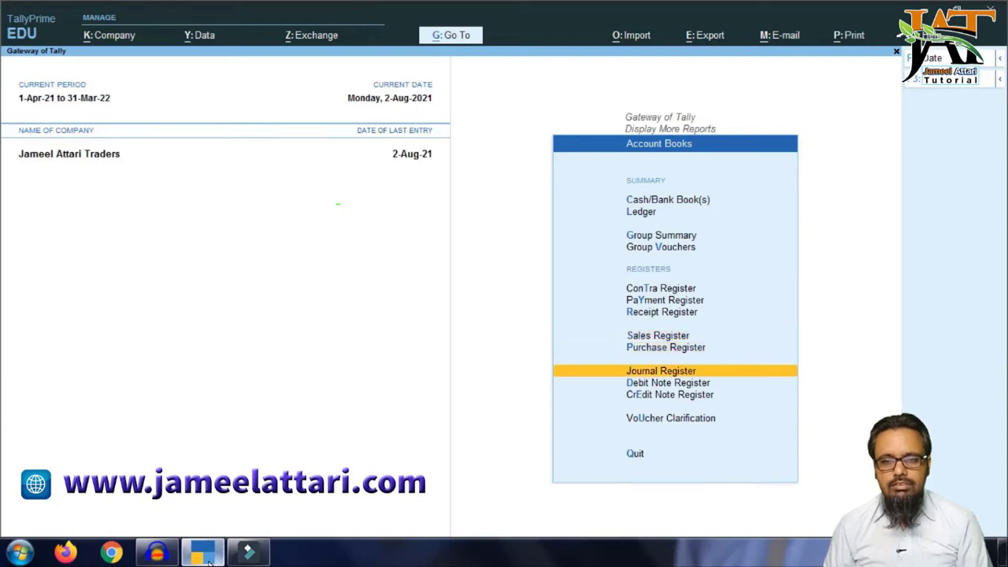
{"action": "key", "text": "Up"}
{"action": "key", "text": "Up"}
{"action": "key", "text": "Down"}
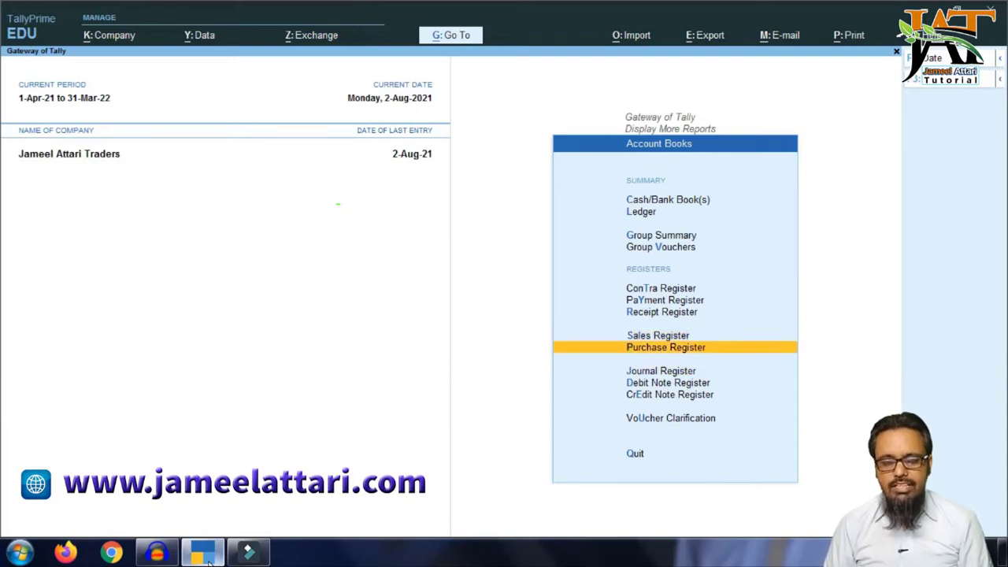
{"action": "key", "text": "Return"}
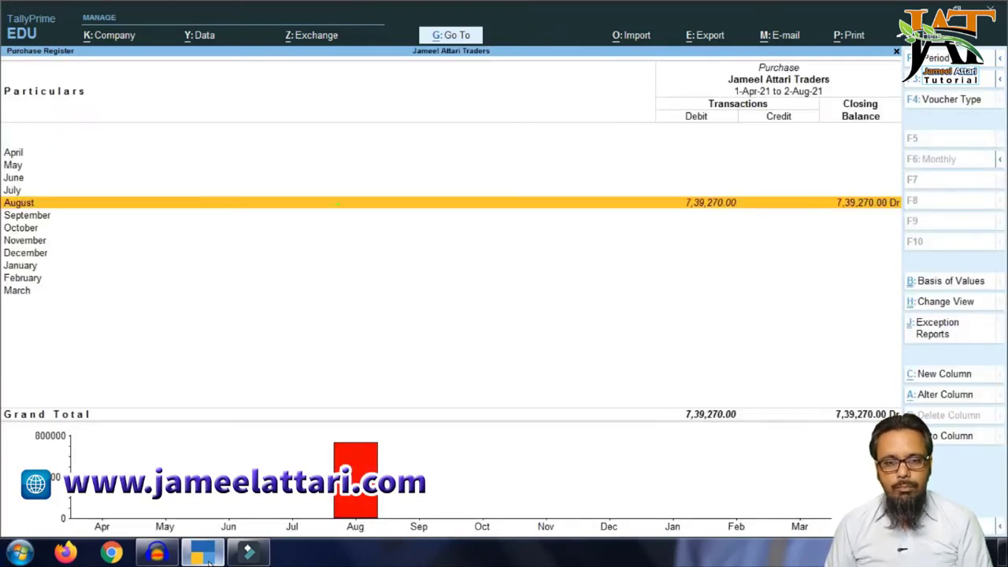
Start the Purchase Register's period at 1-4-2021 and open the August list of purchase vouchers.
{"action": "key", "text": "F2"}
{"action": "key", "text": "Return"}
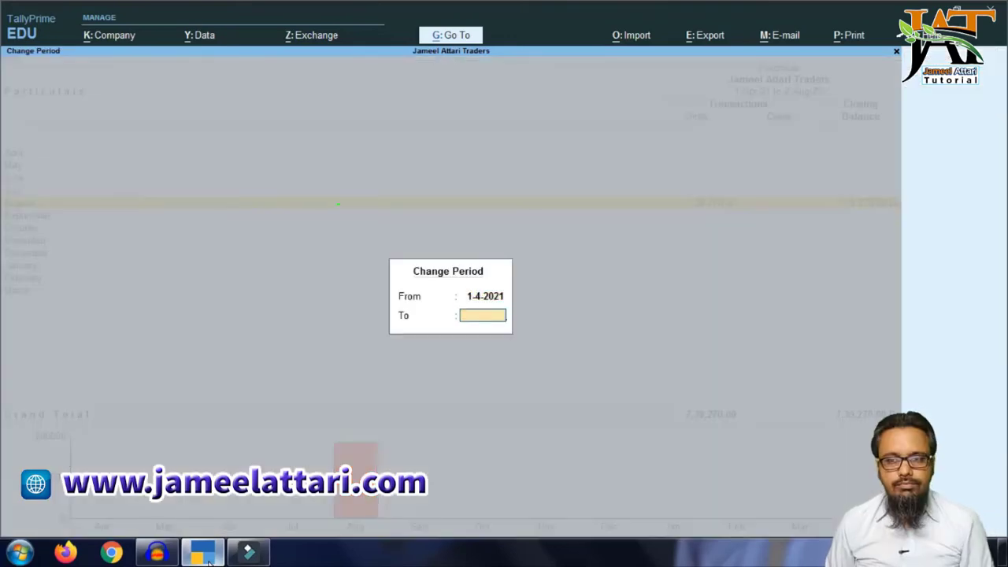
{"action": "key", "text": "Return"}
{"action": "key", "text": "Return"}
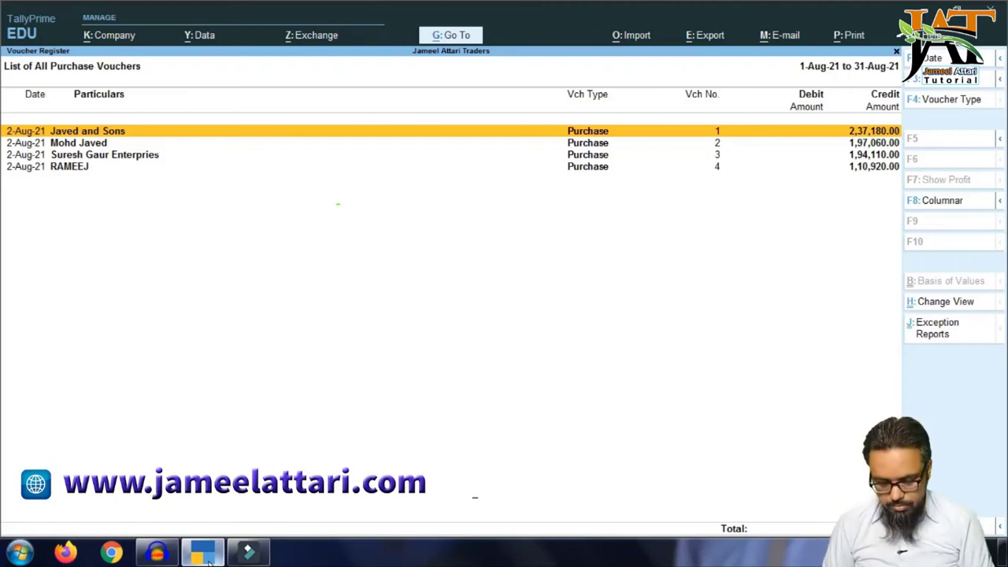
Mark the Javed and Sons, Suresh Gaur Enterpries and fourth purchase vouchers in the August list, skipping the second voucher.
{"action": "key", "text": "Down"}
{"action": "key", "text": "Down"}
{"action": "key", "text": "Up"}
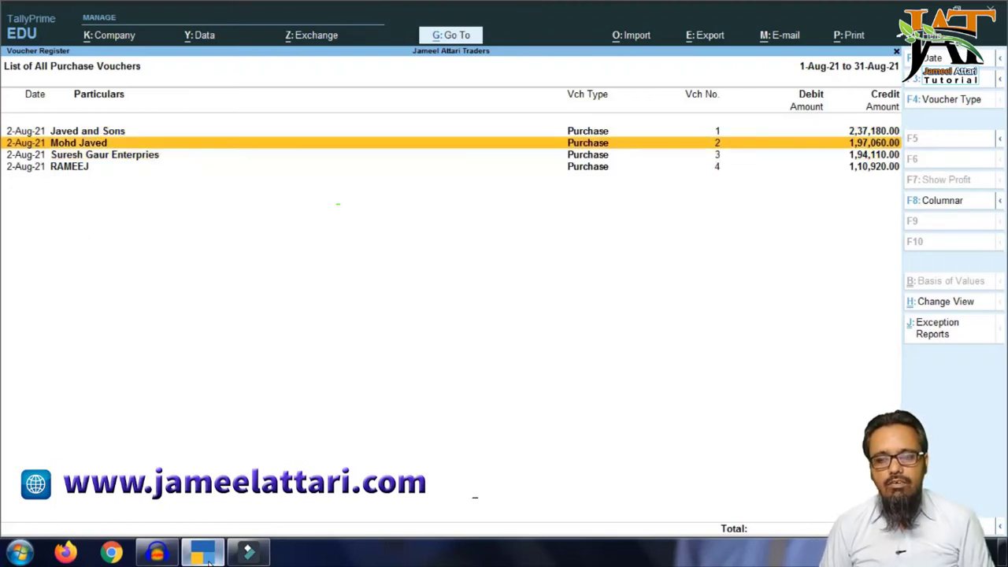
{"action": "key", "text": "Up"}
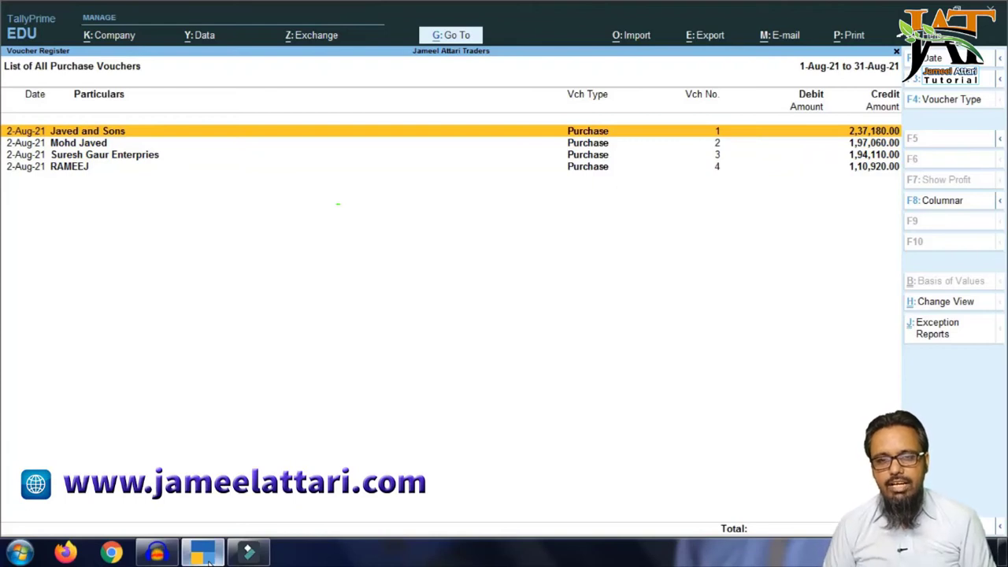
{"action": "key", "text": "space"}
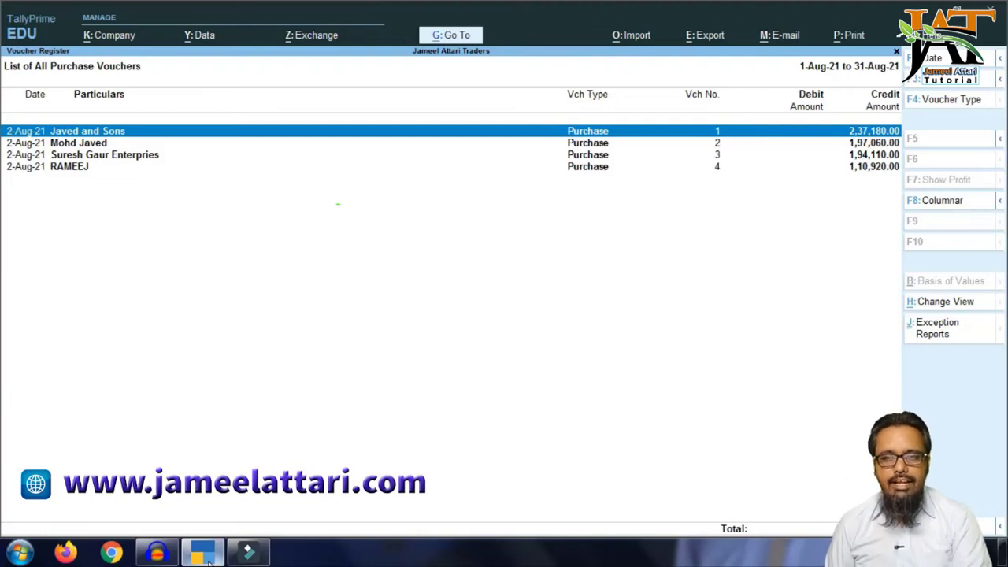
{"action": "key", "text": "Down"}
{"action": "key", "text": "Down"}
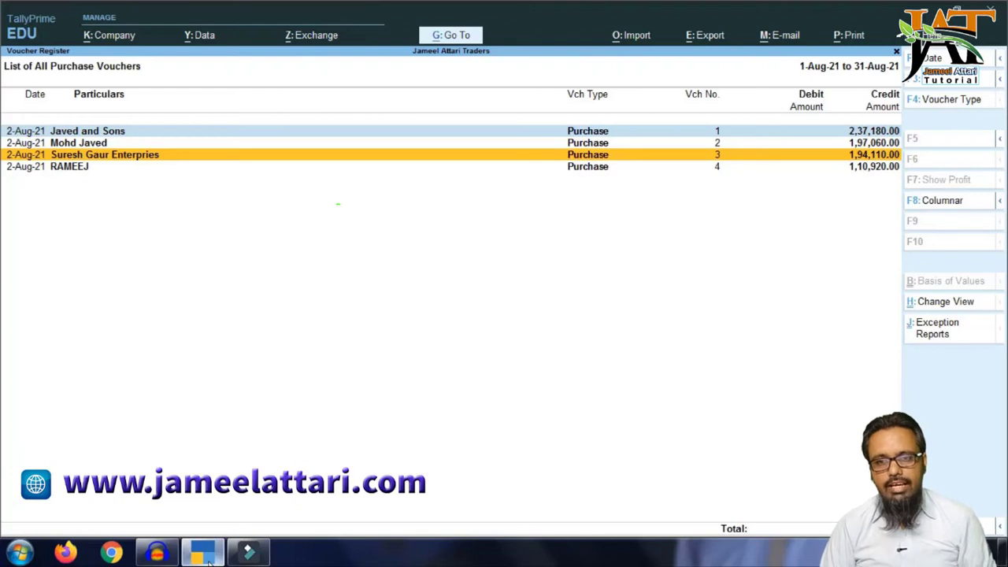
{"action": "key", "text": "space"}
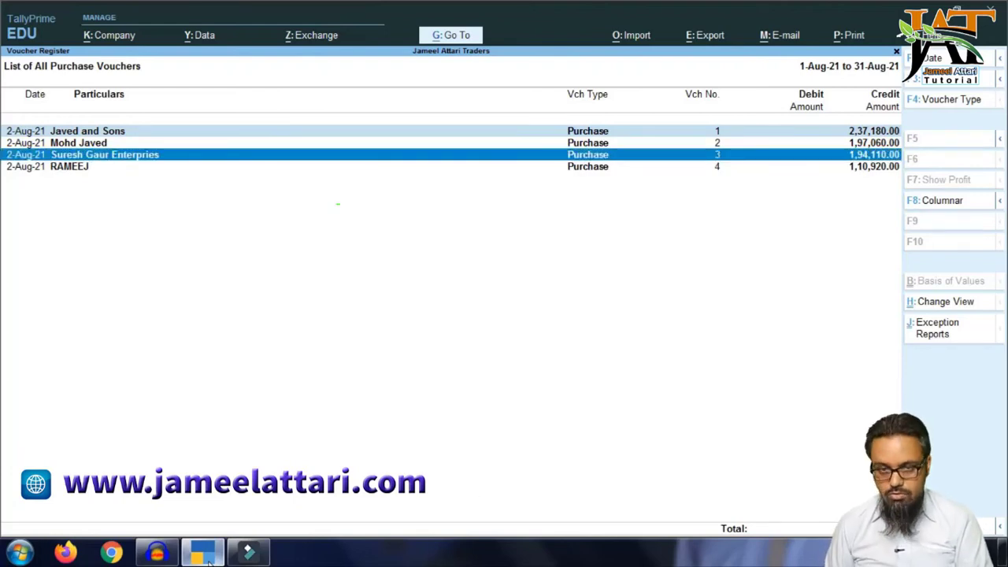
{"action": "key", "text": "Down"}
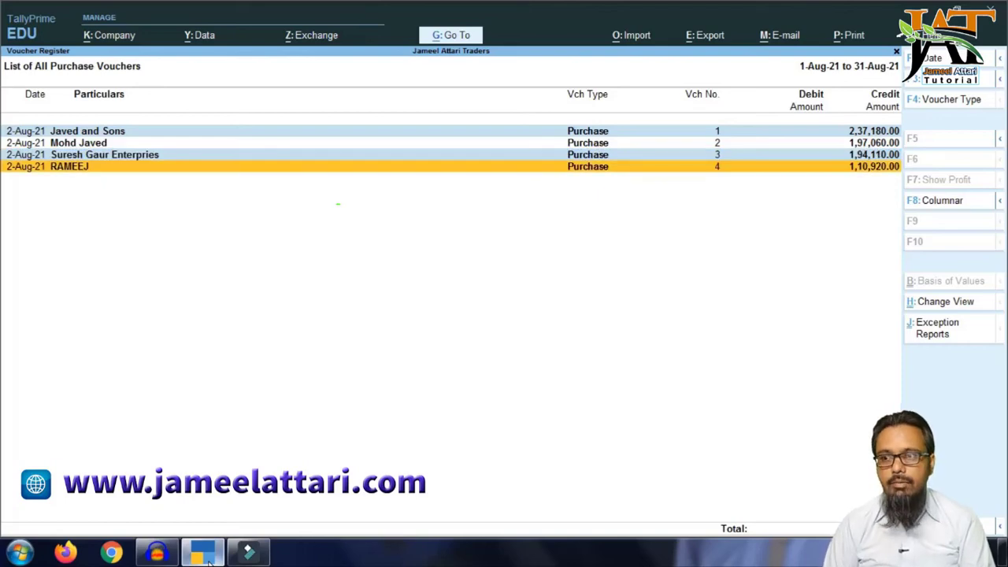
{"action": "key", "text": "space"}
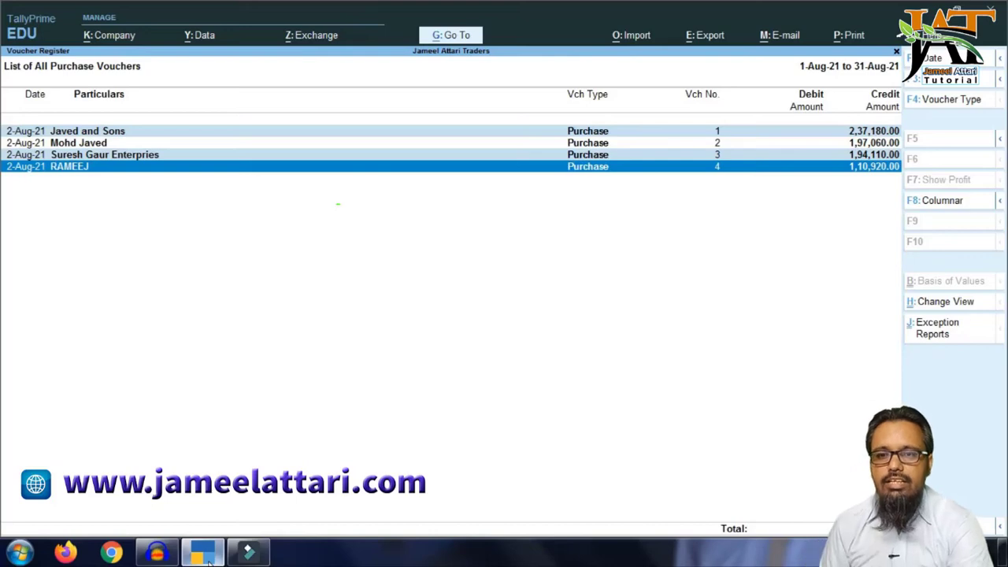
{"action": "key", "text": "Up"}
{"action": "key", "text": "Up"}
{"action": "key", "text": "Up"}
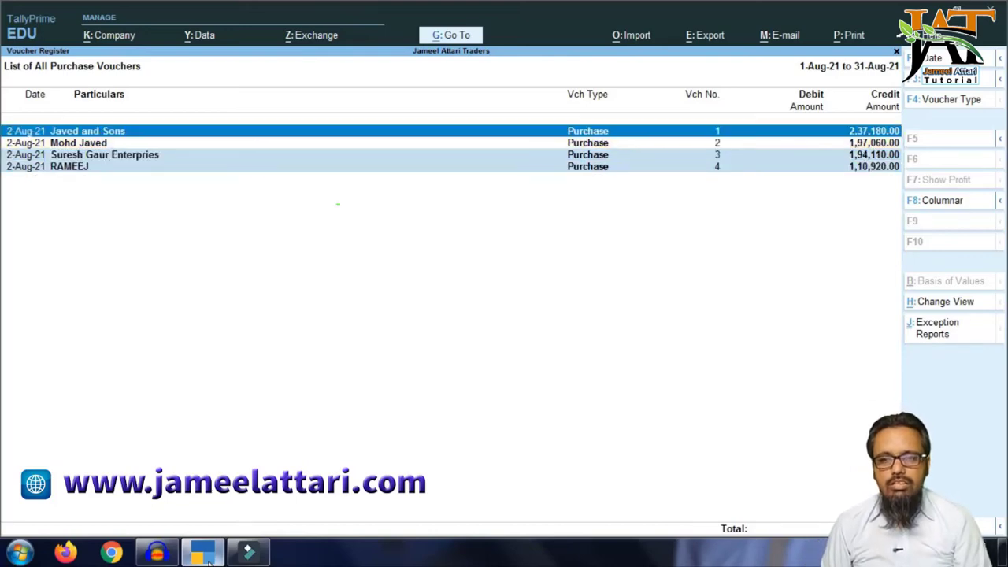
{"action": "key", "text": "Down"}
{"action": "key", "text": "Down"}
{"action": "key", "text": "Down"}
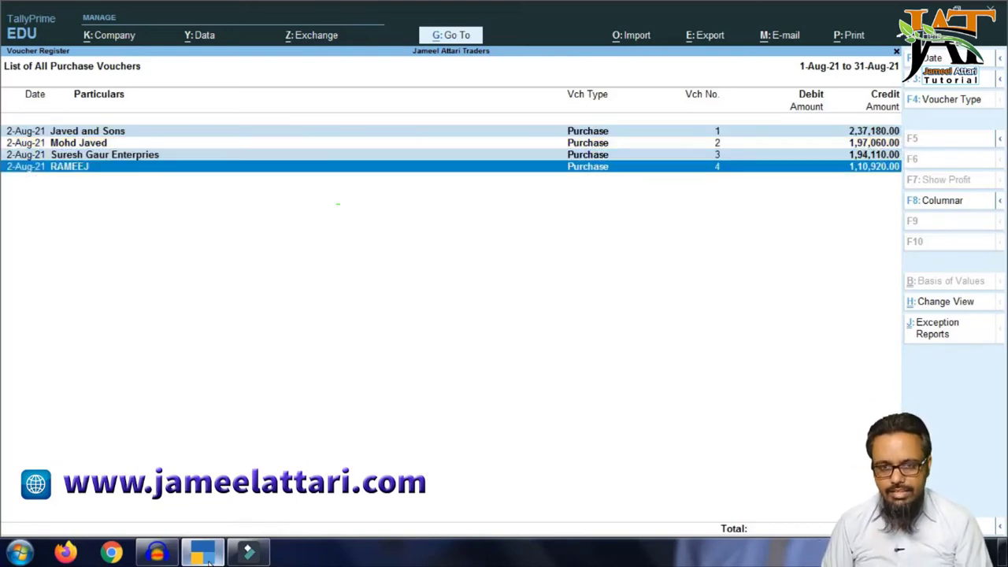
{"action": "key", "text": "Up"}
{"action": "key", "text": "space"}
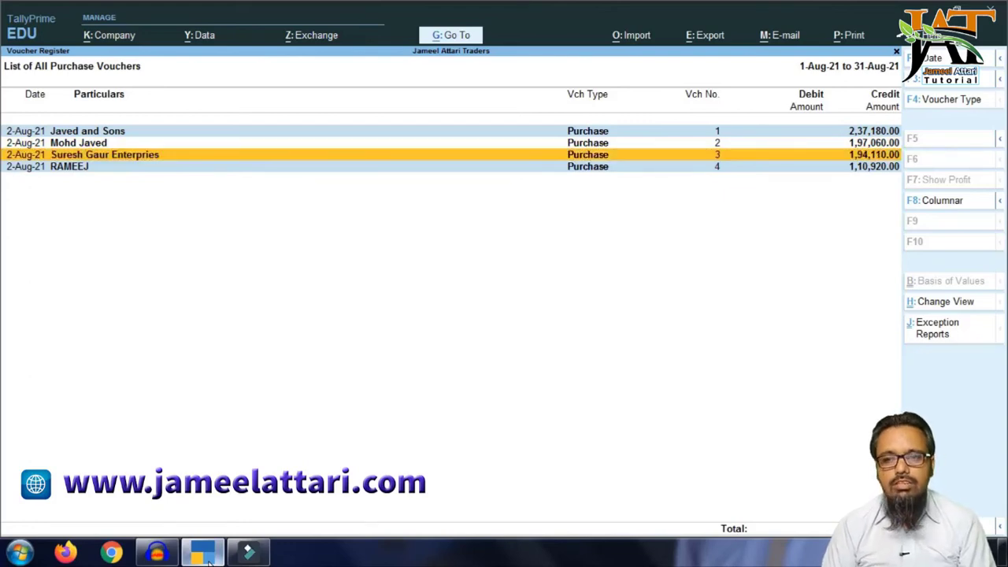
Check the remaining marked rows and delete the first and fourth purchase vouchers together.
{"action": "key", "text": "Up"}
{"action": "key", "text": "Up"}
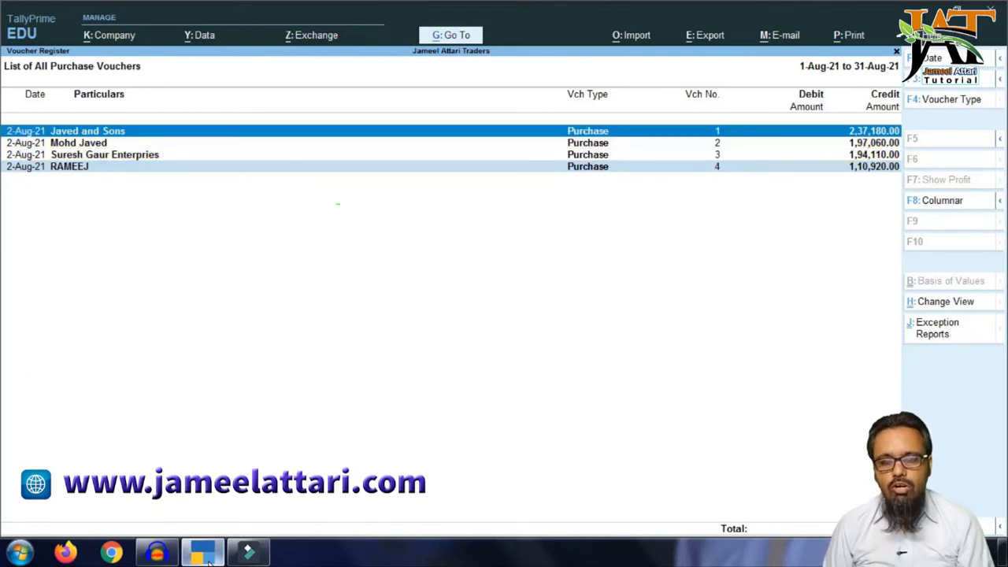
{"action": "key", "text": "Down"}
{"action": "key", "text": "Down"}
{"action": "key", "text": "Down"}
{"action": "key", "text": "Up"}
{"action": "key", "text": "Up"}
{"action": "key", "text": "Up"}
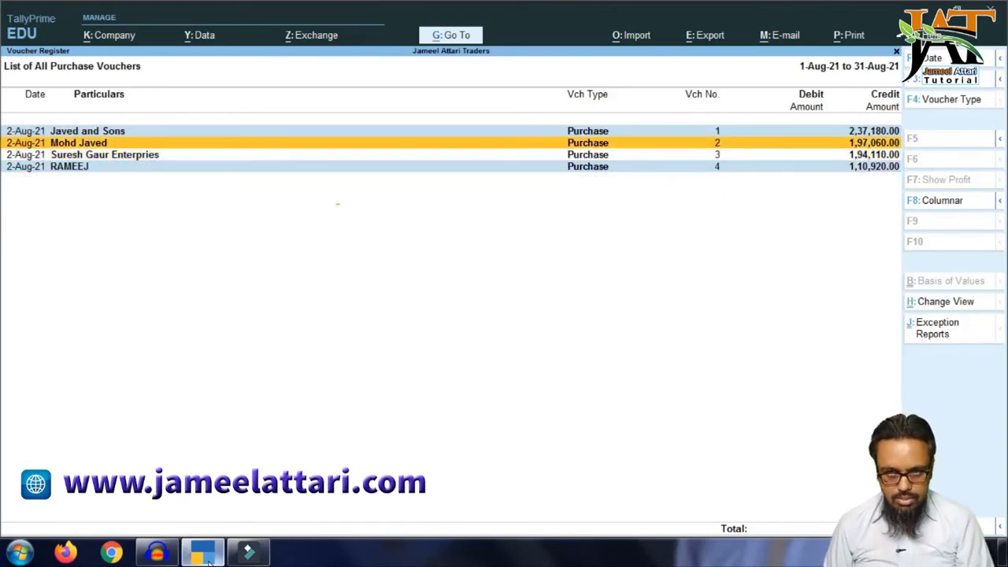
{"action": "key", "text": "Down"}
{"action": "key", "text": "Down"}
{"action": "key", "text": "Down"}
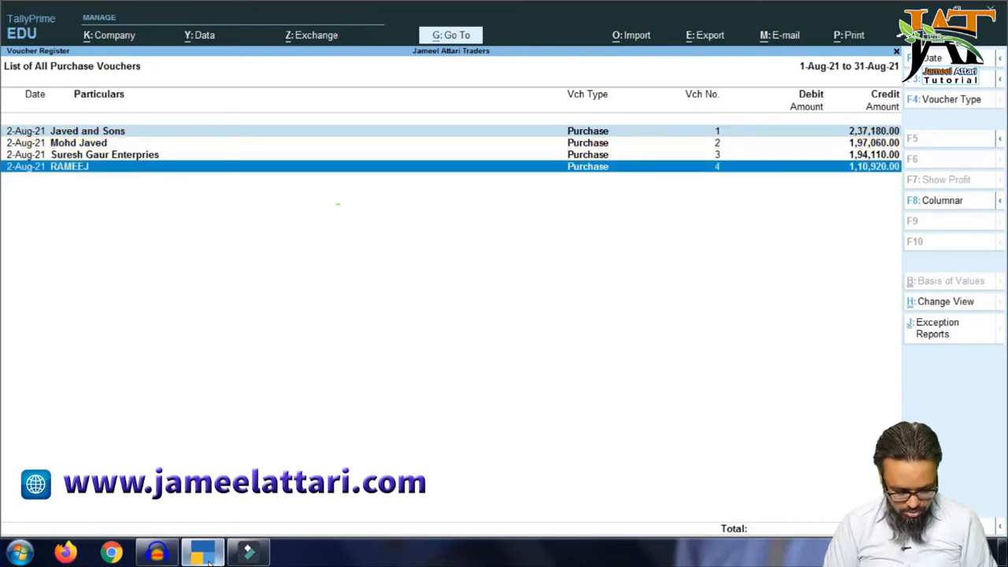
{"action": "key", "text": "alt+d"}
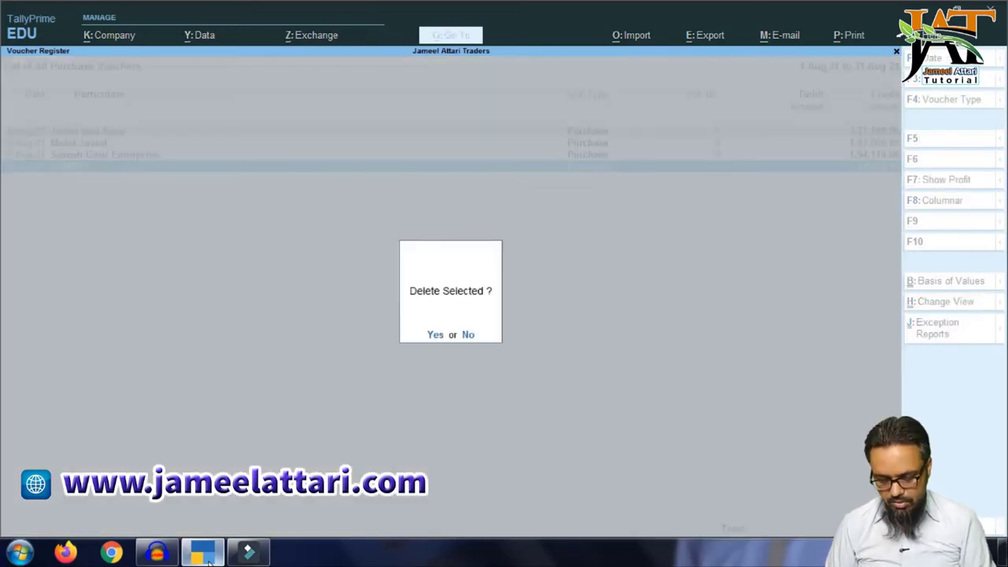
{"action": "key", "text": "y"}
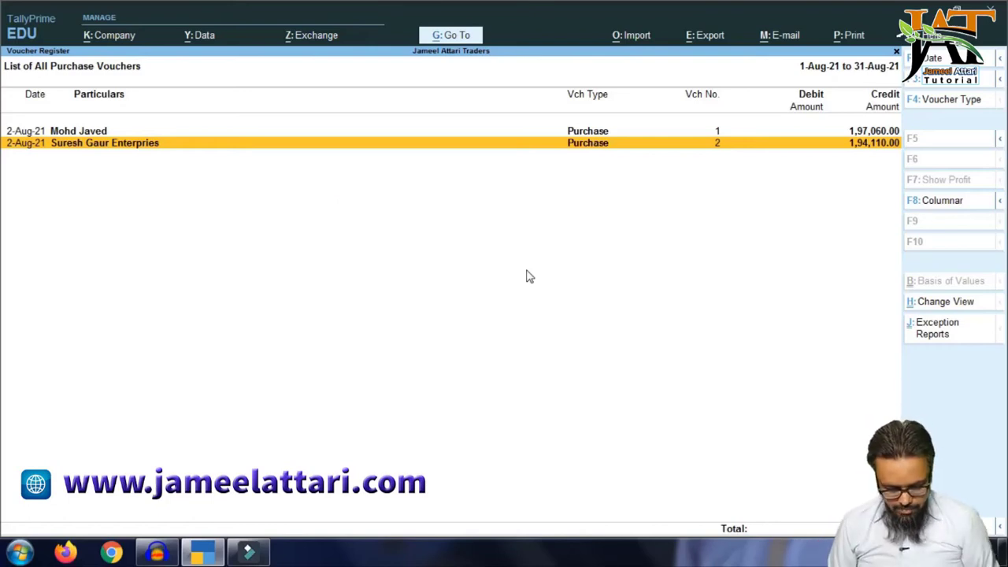
Select all remaining August purchase vouchers at once and delete them.
{"action": "key", "text": "ctrl+space"}
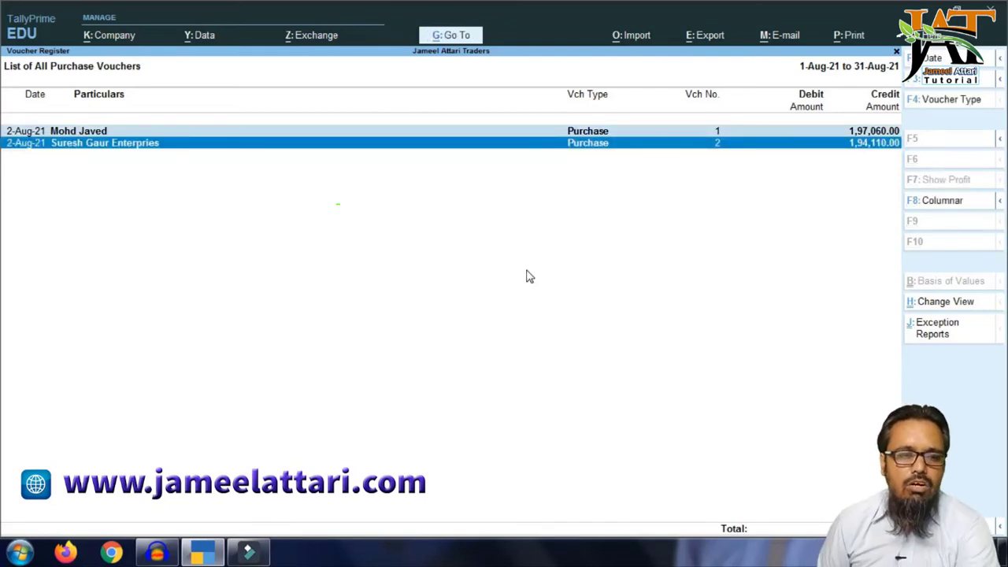
{"action": "key", "text": "Up"}
{"action": "key", "text": "Down"}
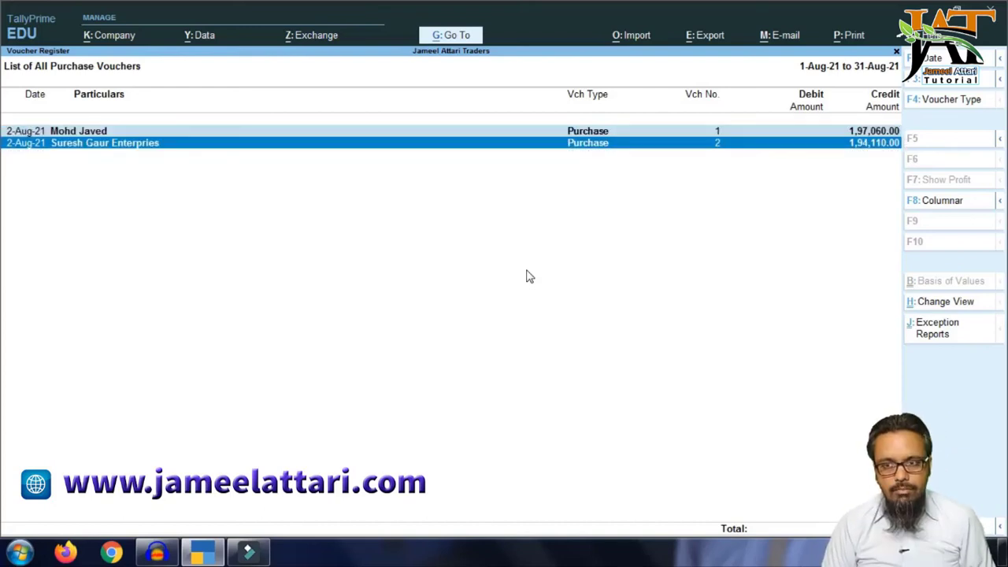
{"action": "key", "text": "alt+d"}
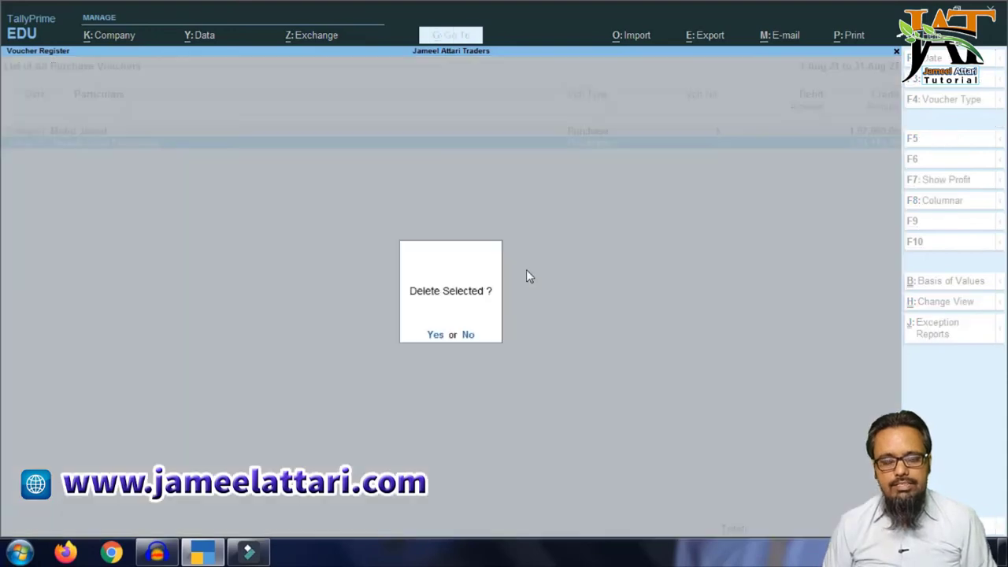
{"action": "key", "text": "y"}
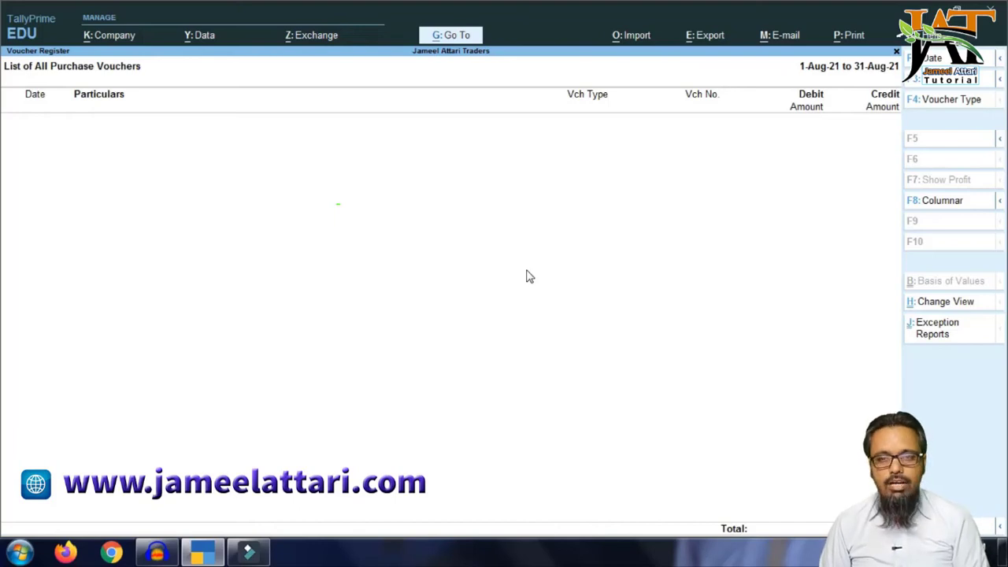
Leave the Purchase Register and open the August payment vouchers from the Payment Register in the Account Books.
{"action": "key", "text": "Escape"}
{"action": "key", "text": "Escape"}
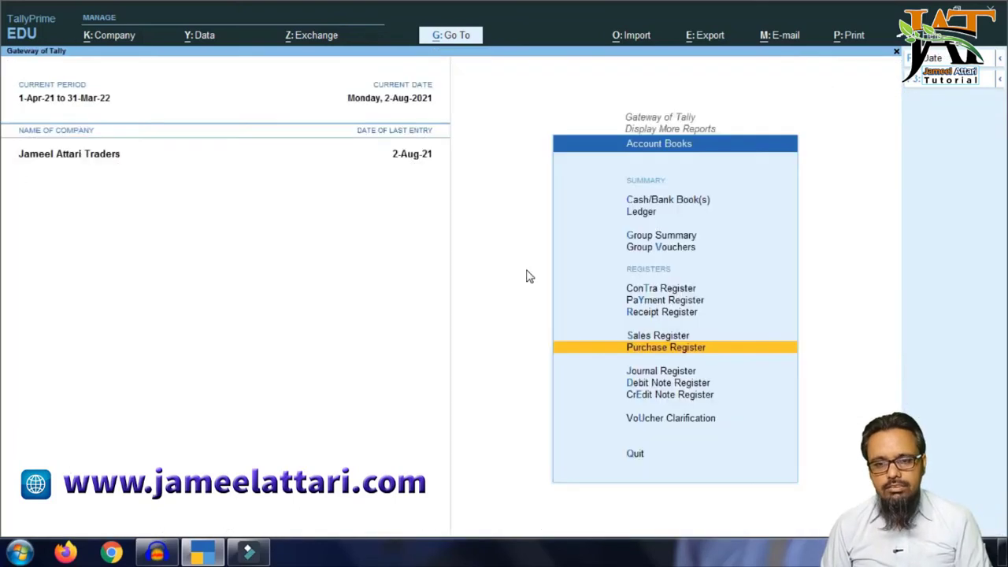
{"action": "key", "text": "Down"}
{"action": "key", "text": "Down"}
{"action": "key", "text": "Up"}
{"action": "key", "text": "Up"}
{"action": "key", "text": "Up"}
{"action": "key", "text": "Up"}
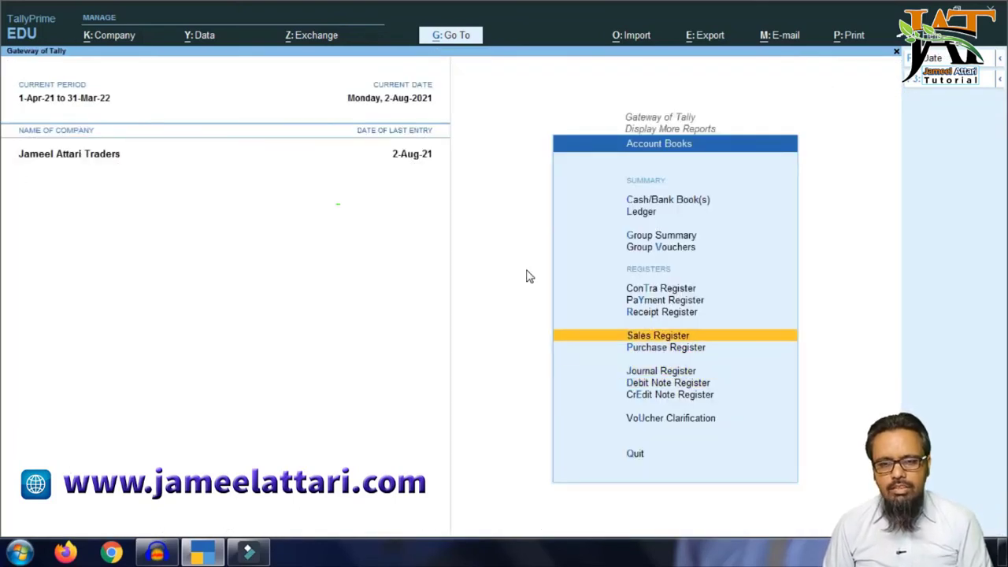
{"action": "key", "text": "Up"}
{"action": "key", "text": "Up"}
{"action": "key", "text": "Down"}
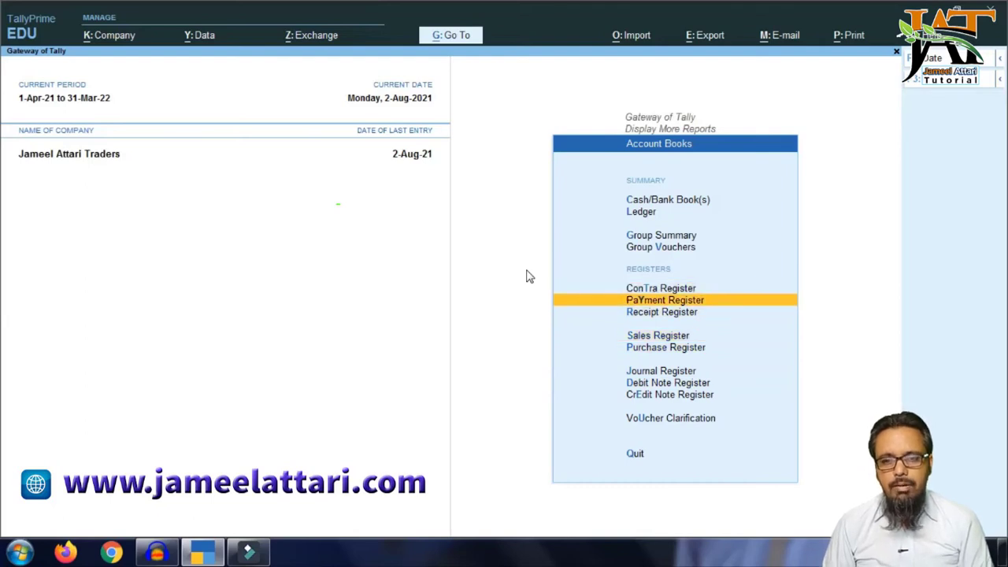
{"action": "key", "text": "Return"}
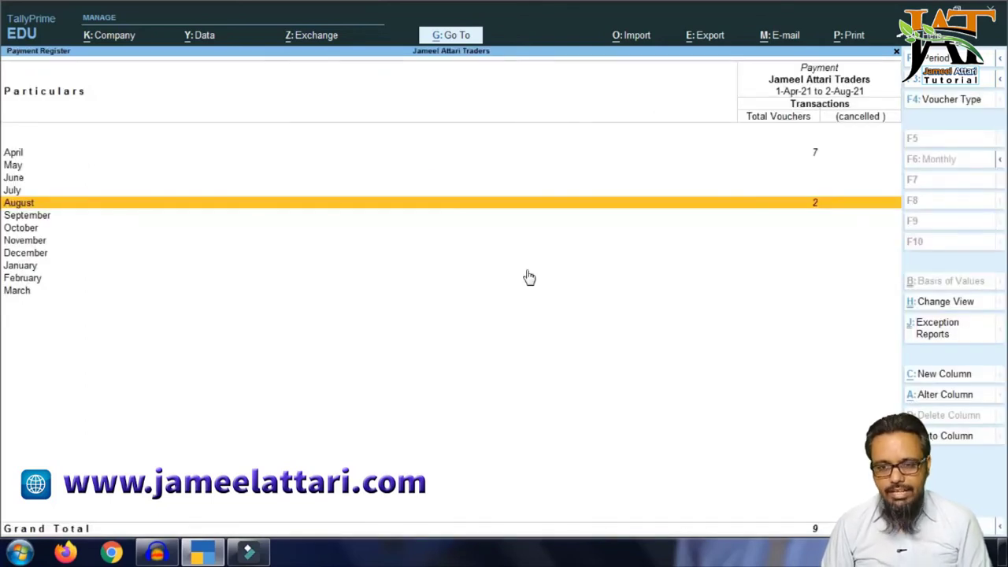
{"action": "key", "text": "Return"}
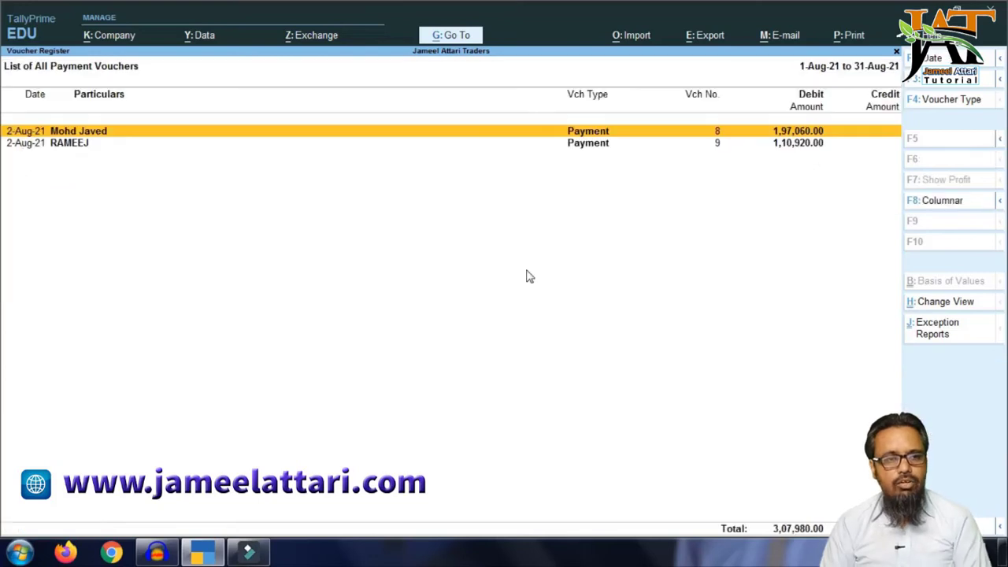
Select all August payment vouchers at once and delete them.
{"action": "key", "text": "Down"}
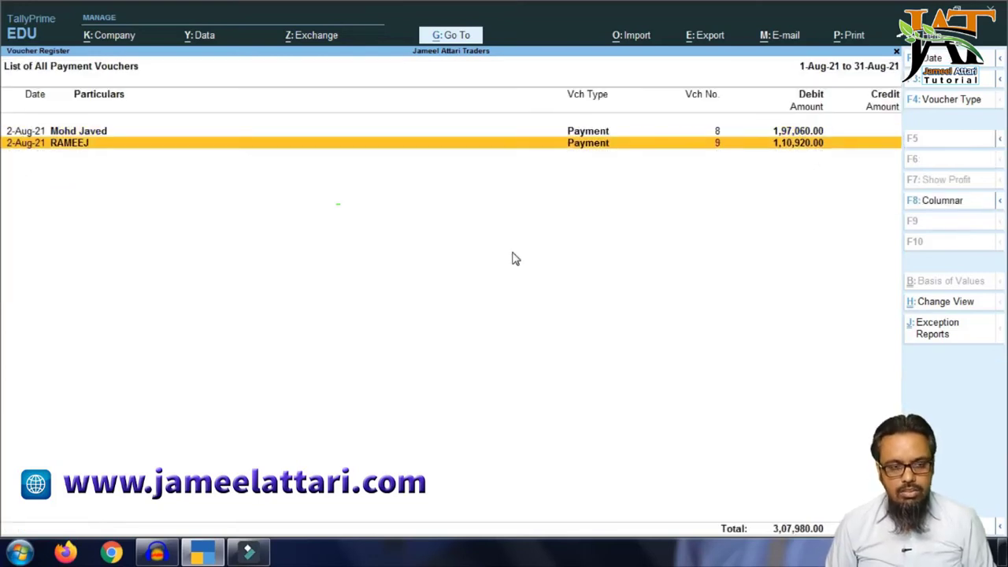
{"action": "key", "text": "Up"}
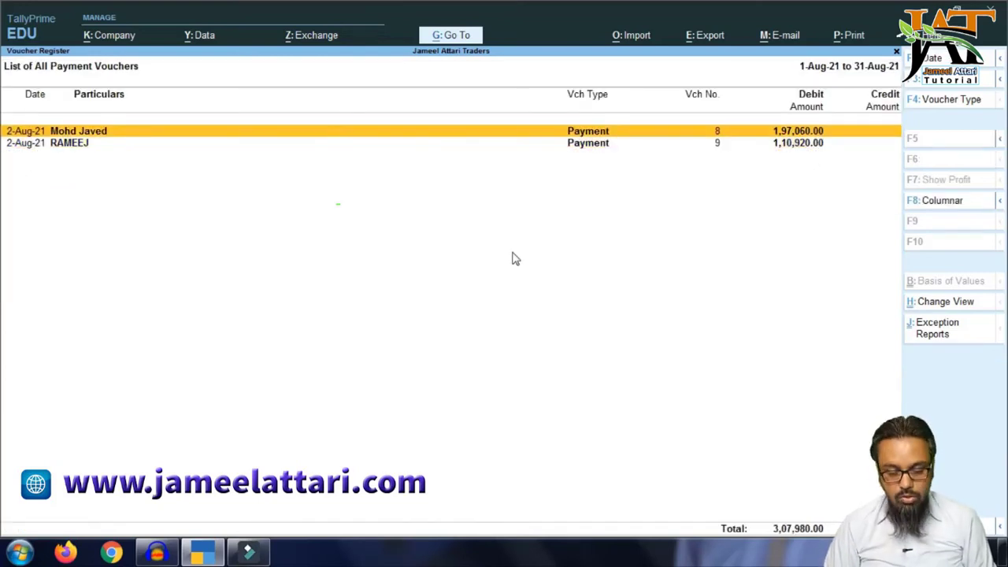
{"action": "key", "text": "ctrl+space"}
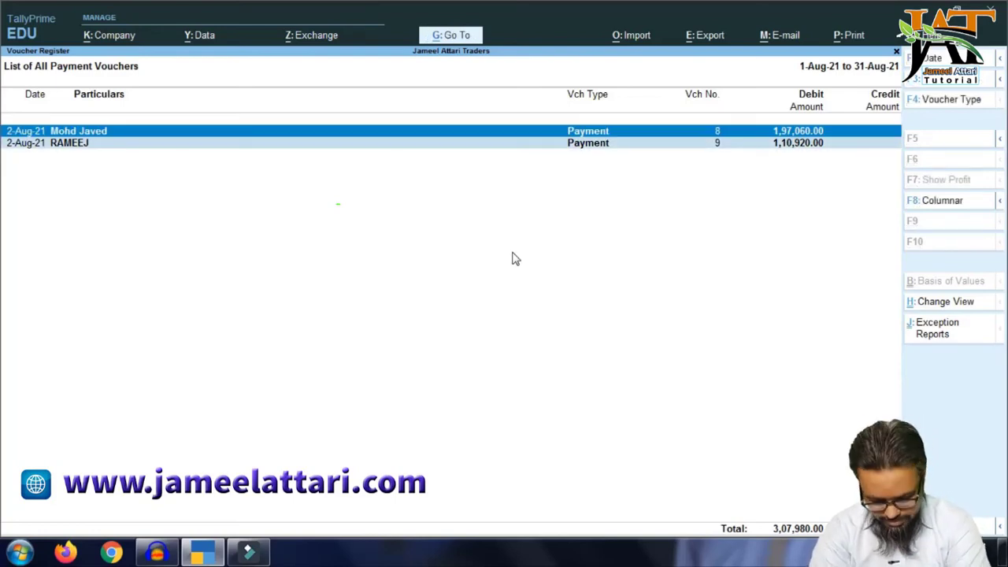
{"action": "key", "text": "alt"}
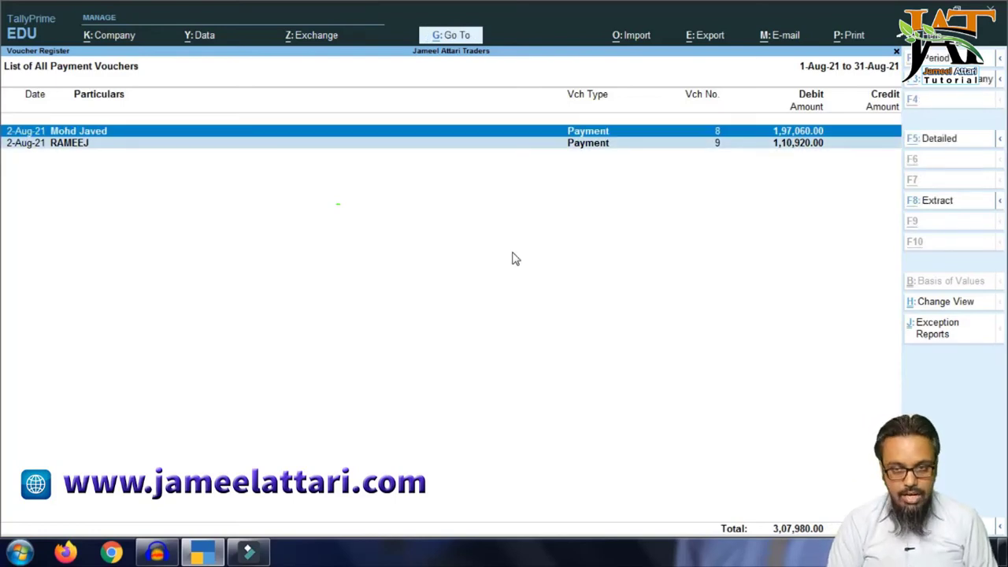
{"action": "key", "text": "alt+d"}
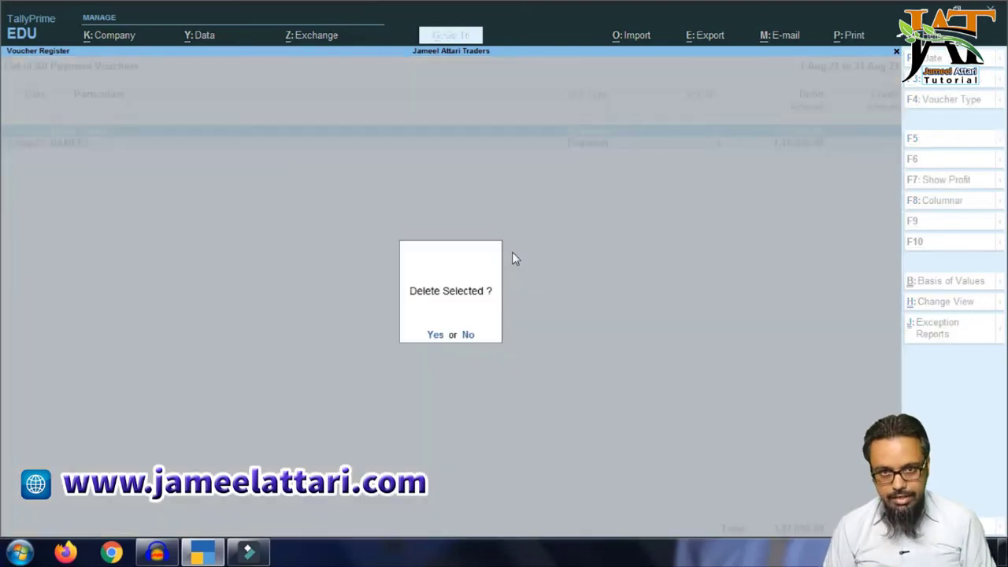
{"action": "key", "text": "y"}
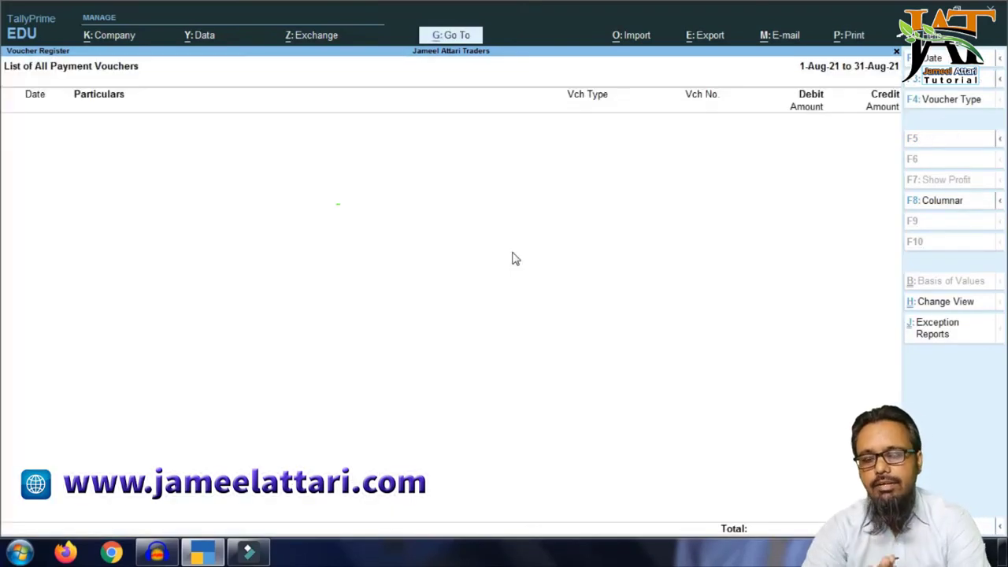